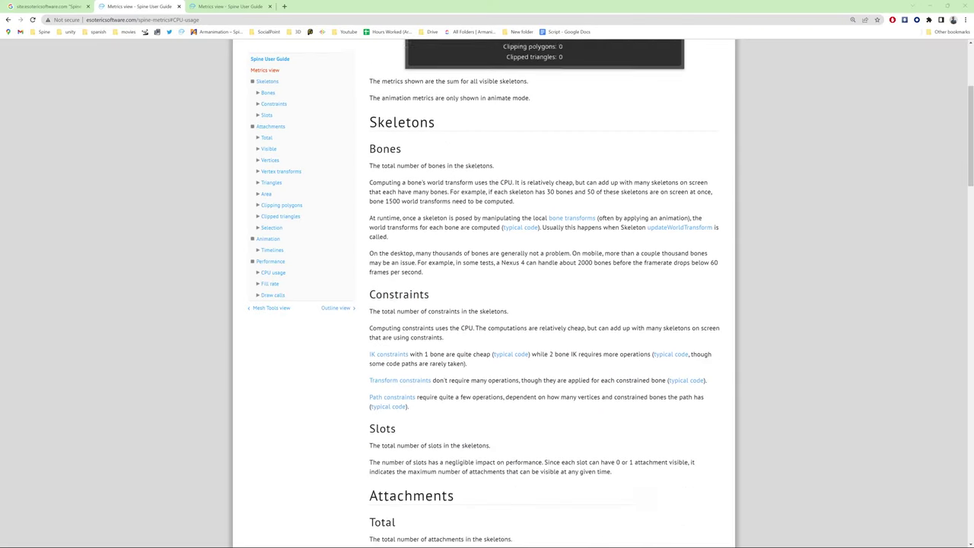
Go to the Performance section of the Spine metrics guide and read on toward the CPU usage notes.
left_click(272, 261)
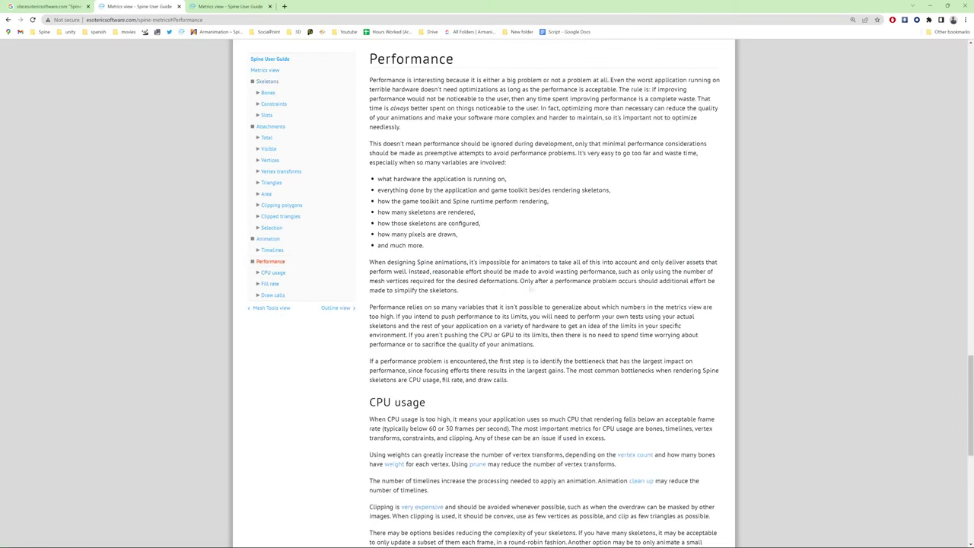
scroll(544, 304, "down", 3)
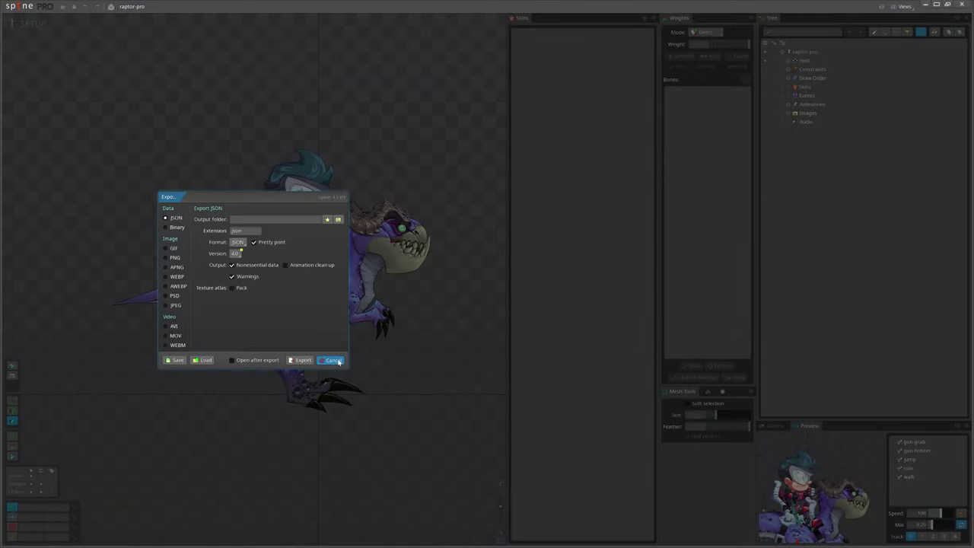
Close the JSON export settings of the raptor-pro project without exporting.
left_click(330, 359)
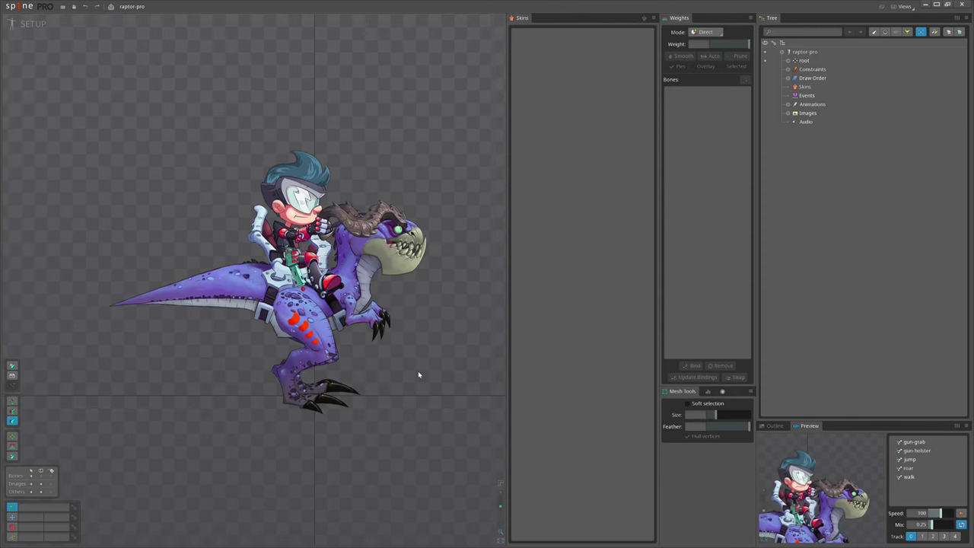
left_click_drag(419, 375, 417, 375)
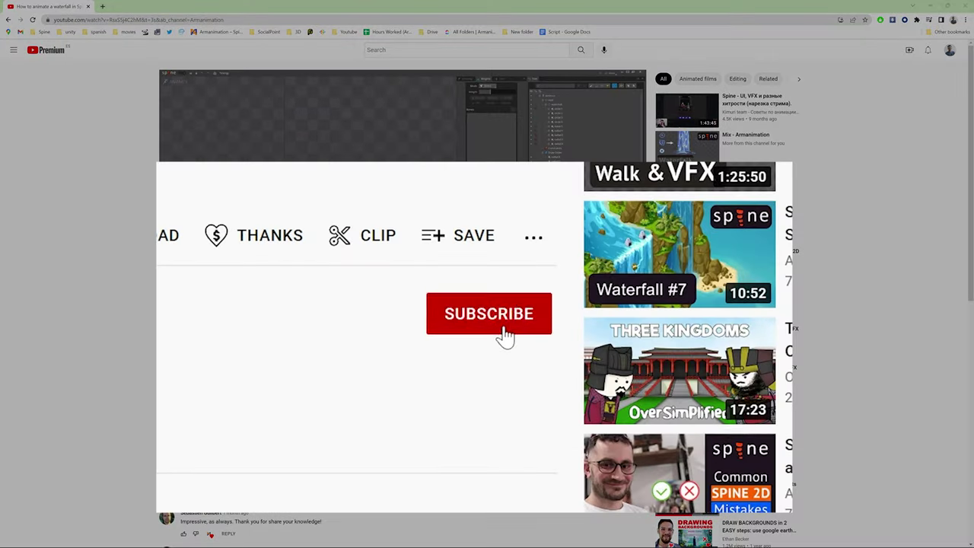
Subscribe to the YouTube channel and set its notifications to All.
left_click(627, 403)
left_click(541, 318)
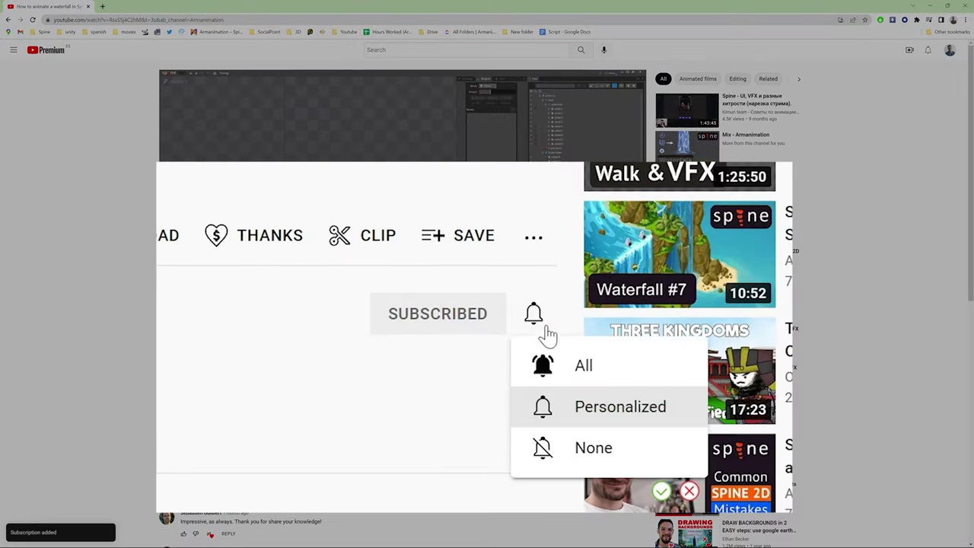
left_click(571, 367)
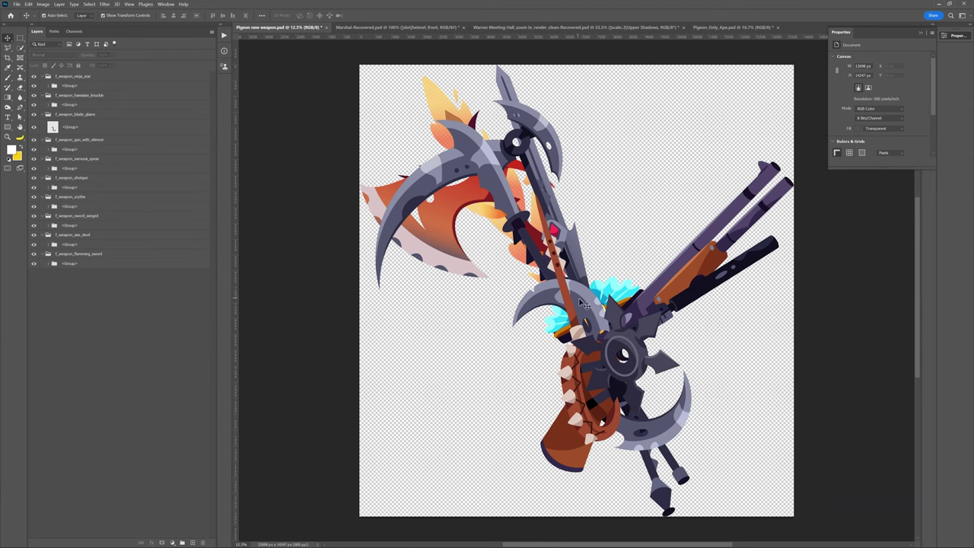
Spread the blade glaive, the winged sword's blade and the samurai spear's shaft away from the pile of weapons.
left_click_drag(589, 315, 676, 154)
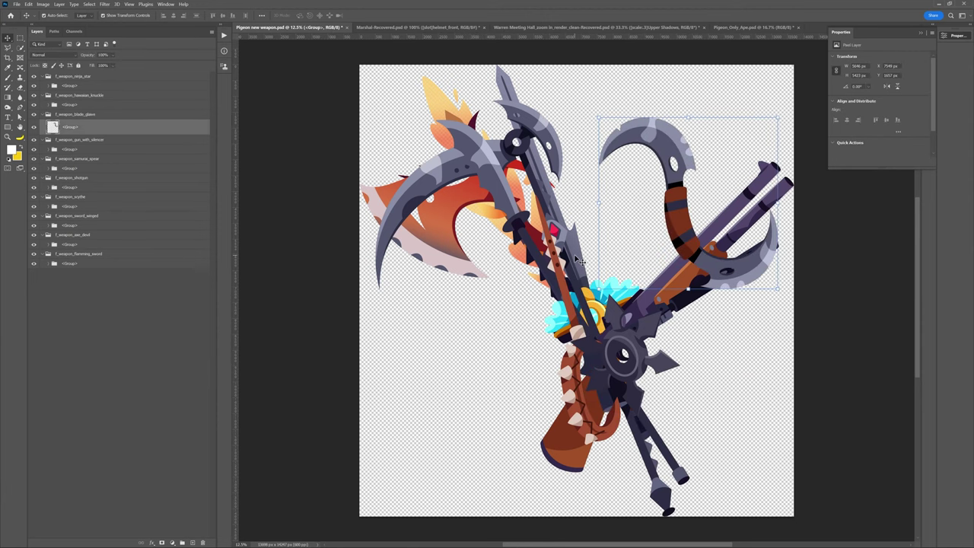
left_click_drag(578, 257, 648, 219)
left_click_drag(518, 227, 483, 261)
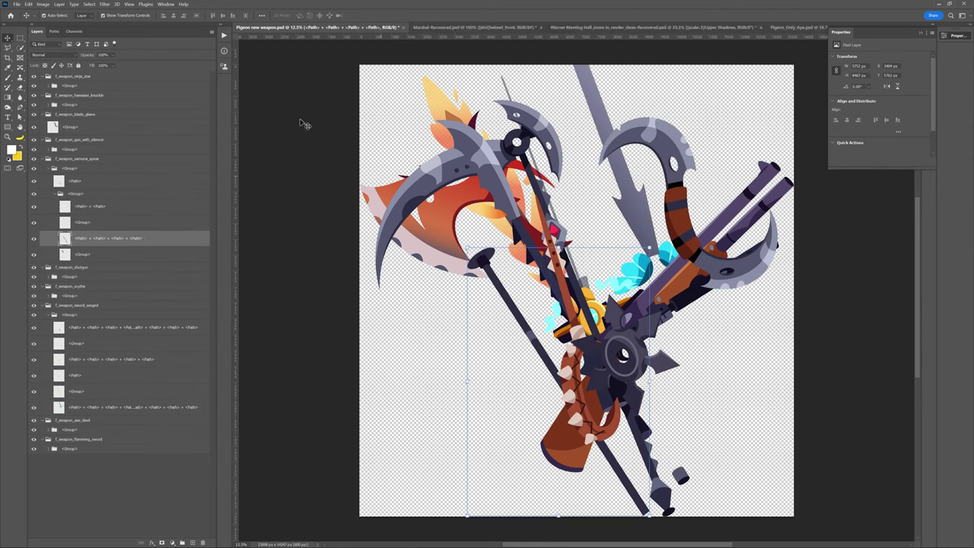
Show the document information for the weapons file and select the entire canvas.
left_click(223, 53)
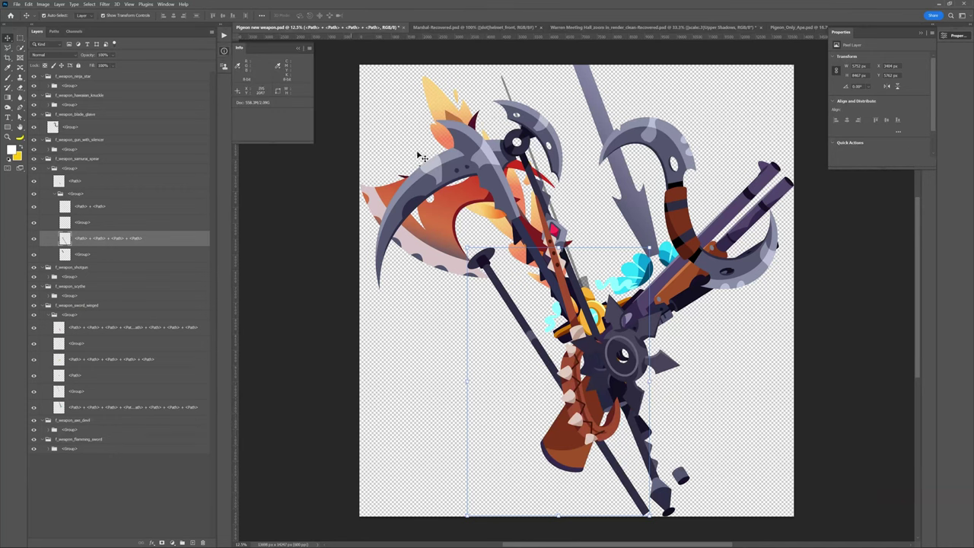
key("ctrl+a")
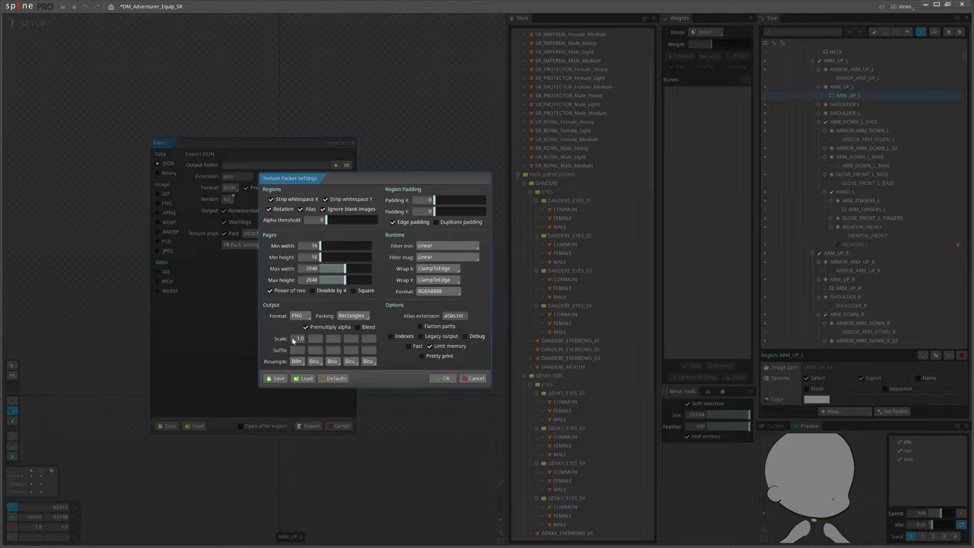
Set the first output scale in the texture packer settings to 0.6.
left_click(292, 339)
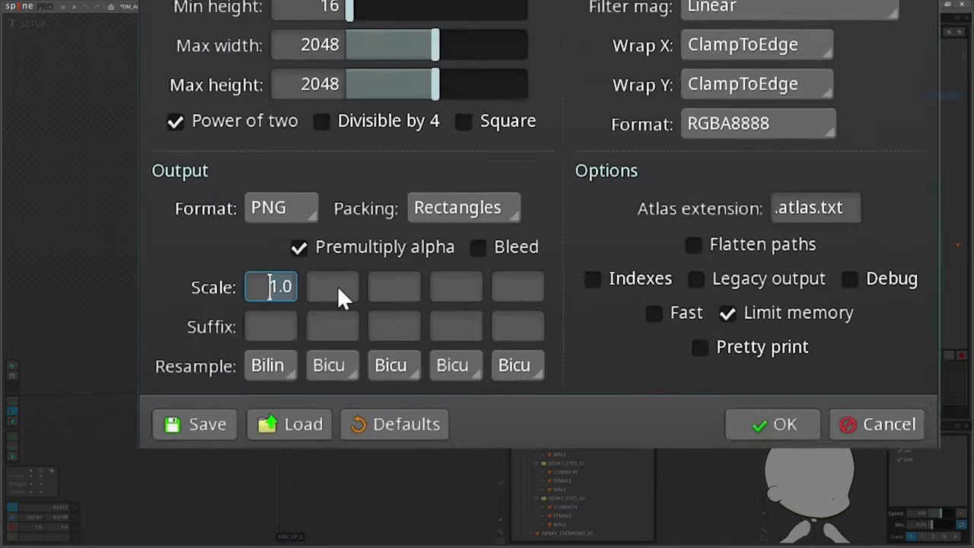
key("BackSpace")
type(".6")
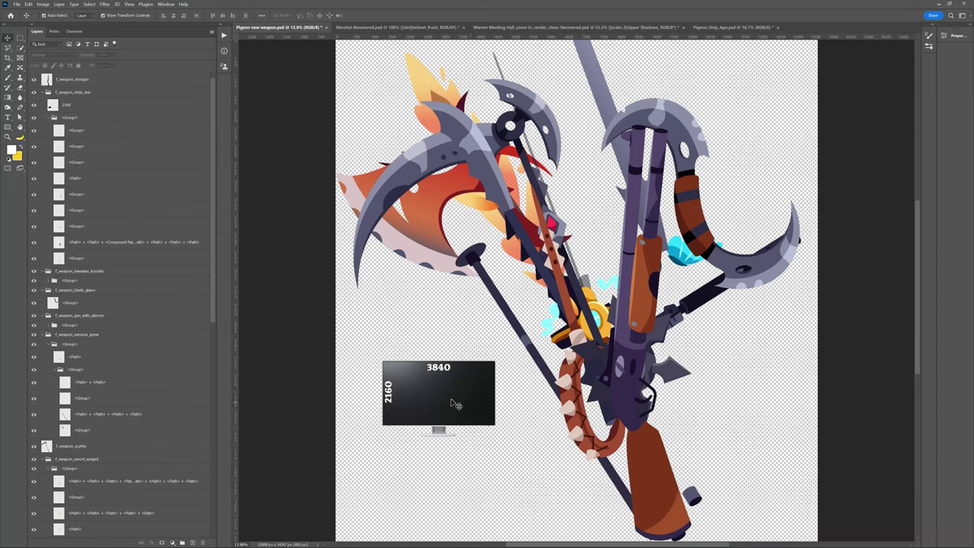
Place the shotgun over the 3840 x 2160 monitor graphic, scale it down there and apply the transform.
left_click(460, 436)
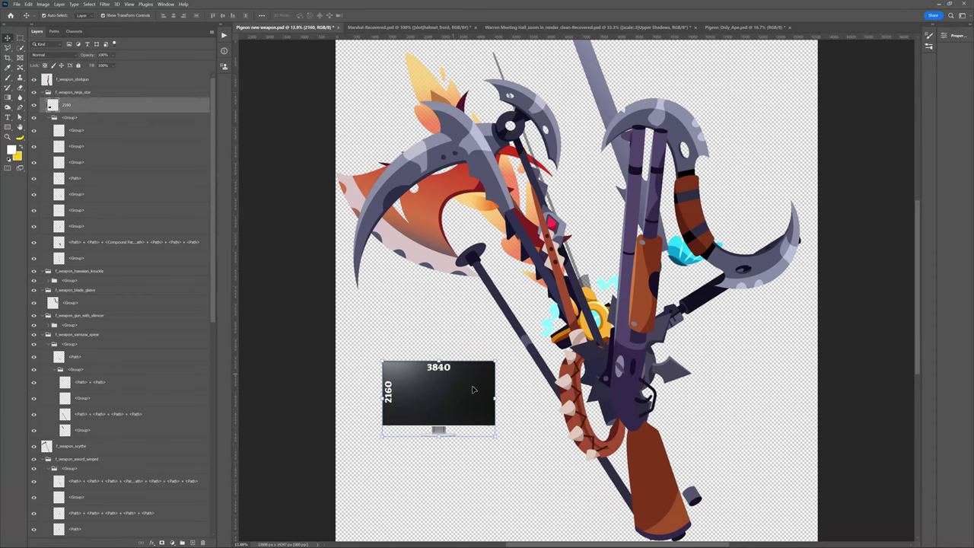
left_click_drag(645, 312, 440, 328)
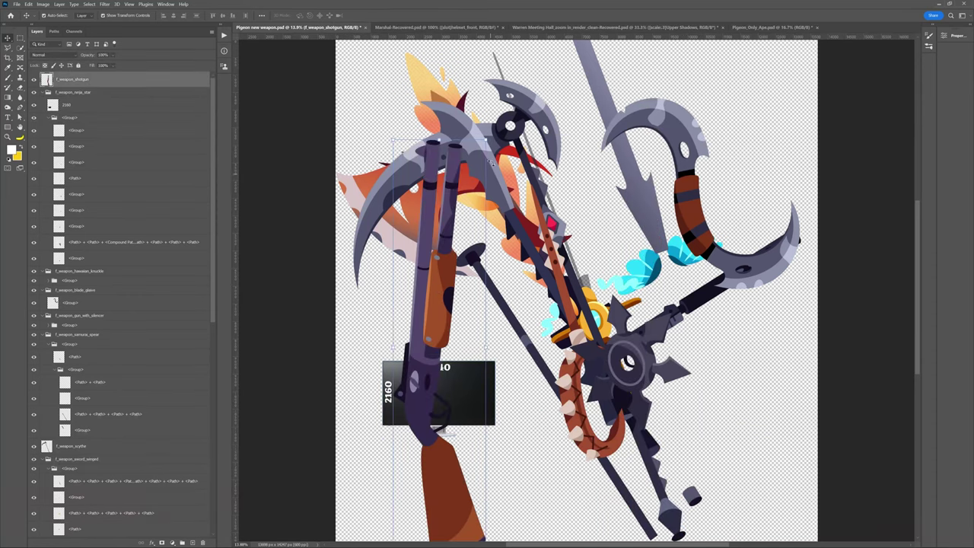
left_click_drag(489, 139, 448, 313)
left_click_drag(455, 304, 515, 352)
left_click_drag(448, 348, 453, 394)
key("Return")
key("z")
left_click_drag(435, 404, 520, 362)
key("v")
left_click(636, 496)
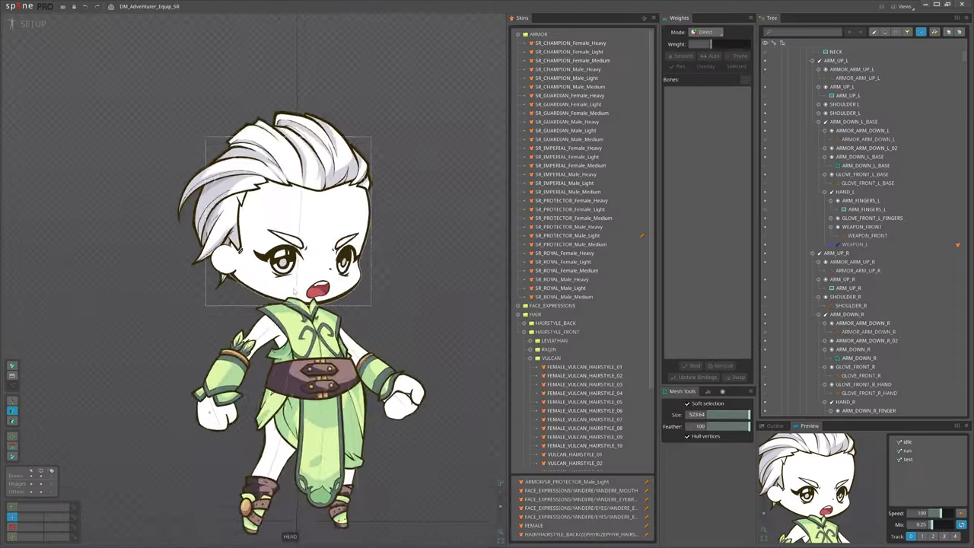
scroll(294, 290, "up", 2)
left_click(323, 291)
scroll(321, 334, "up", 3)
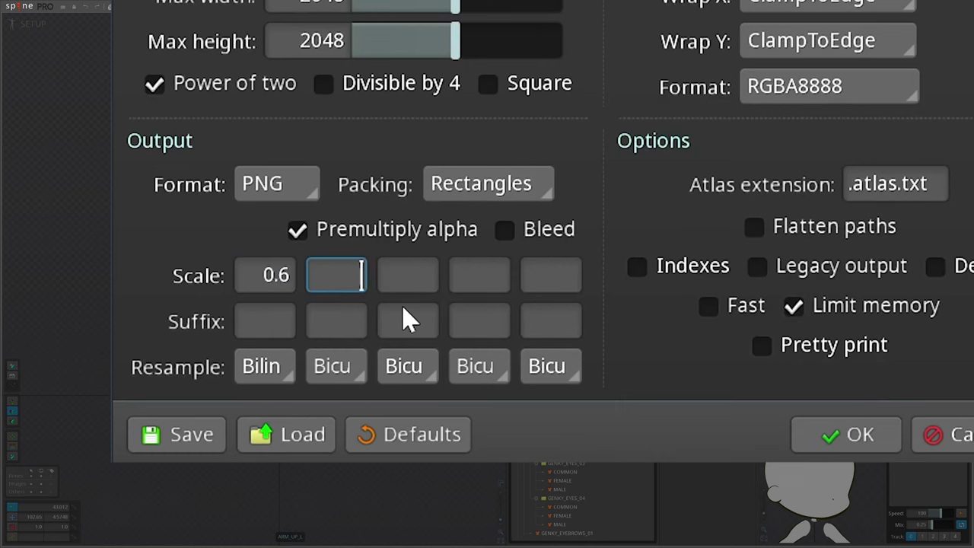
Add two more texture packer output scales, 0.4 and 0.2.
type("0.4")
key("Tab")
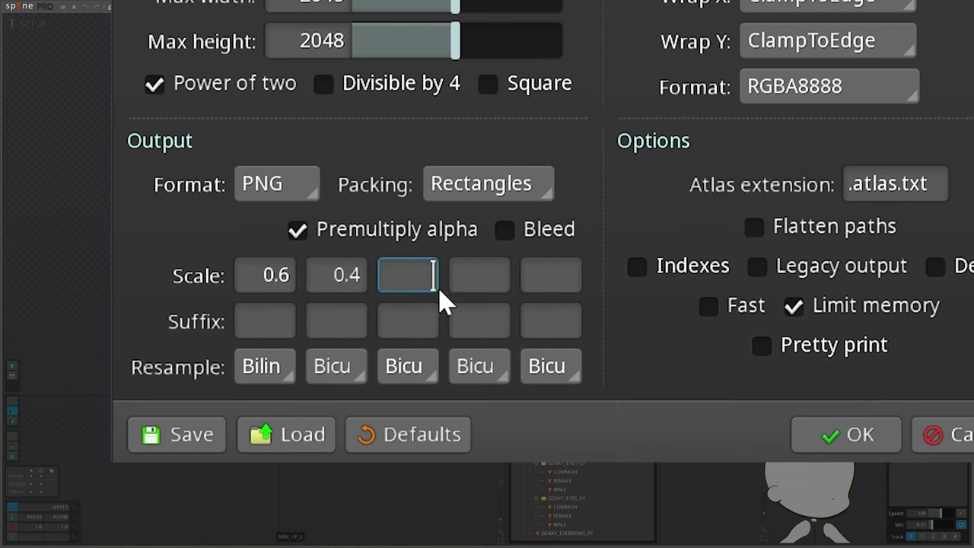
type(".2")
key("Return")
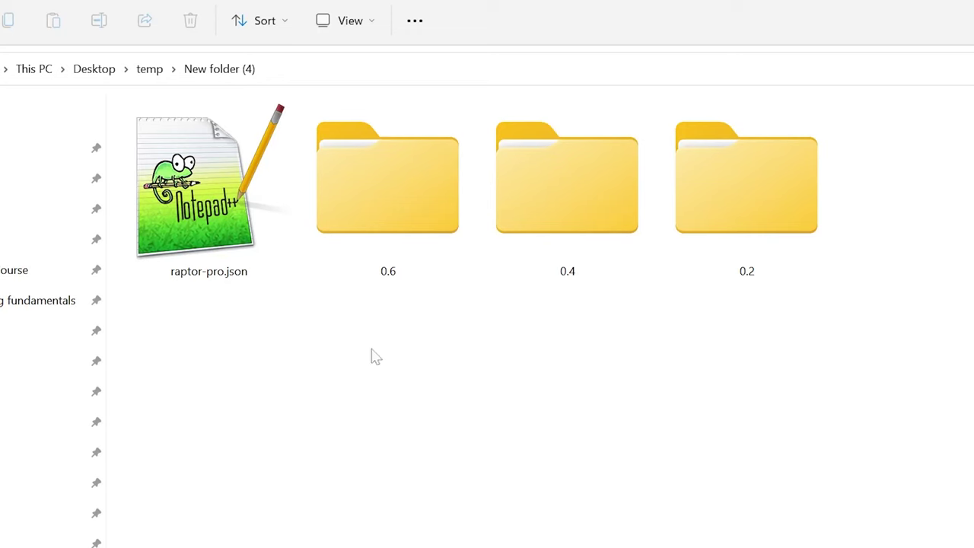
Check the contents of the exported 0.6, 0.4 and 0.2 folders in the file browser.
left_click_drag(882, 475, 191, 187)
left_click(487, 468)
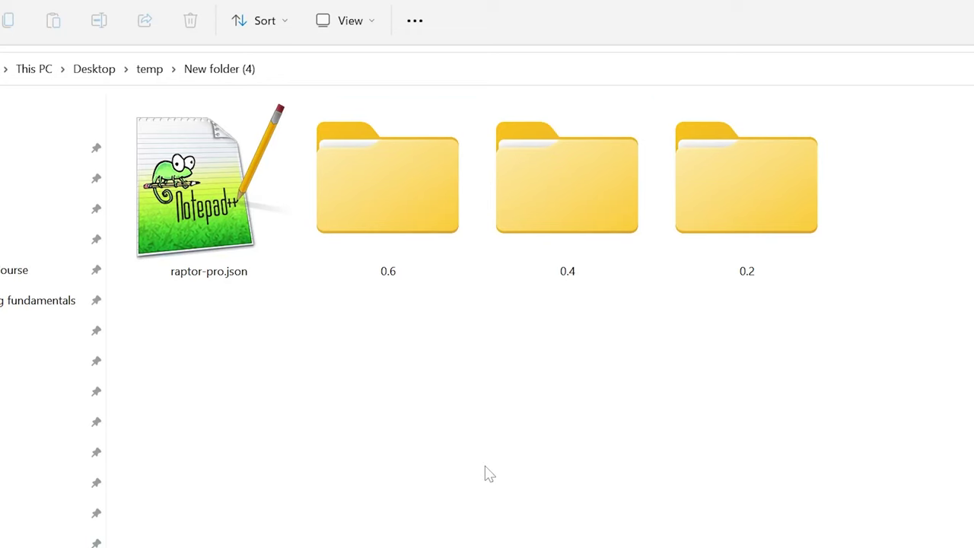
double_click(381, 201)
key("alt+Left")
double_click(544, 207)
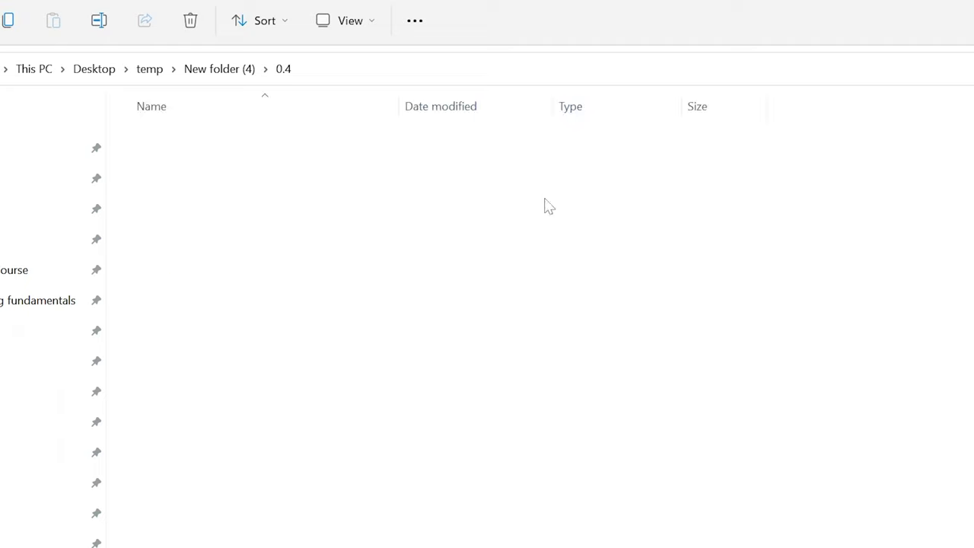
key("alt+Left")
double_click(775, 195)
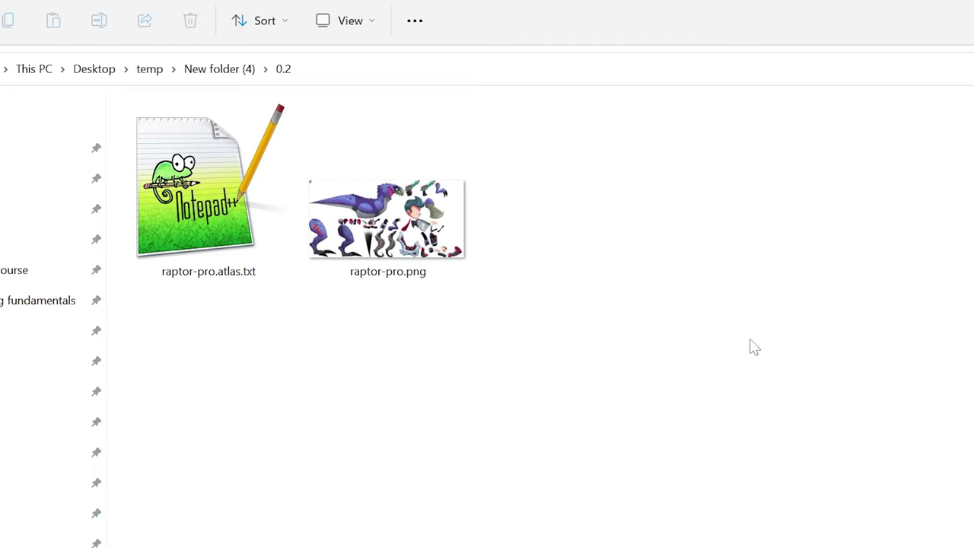
left_click_drag(742, 367, 480, 321)
key("alt+Left")
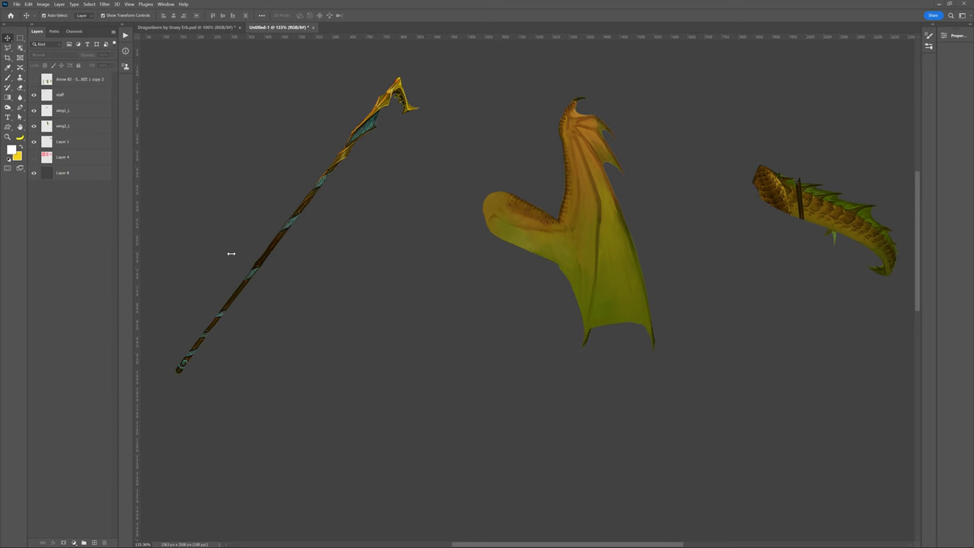
Make the pink bounding rectangles on Layer 4 and the arrow comparison layer with the green rectangles visible.
left_click(266, 255)
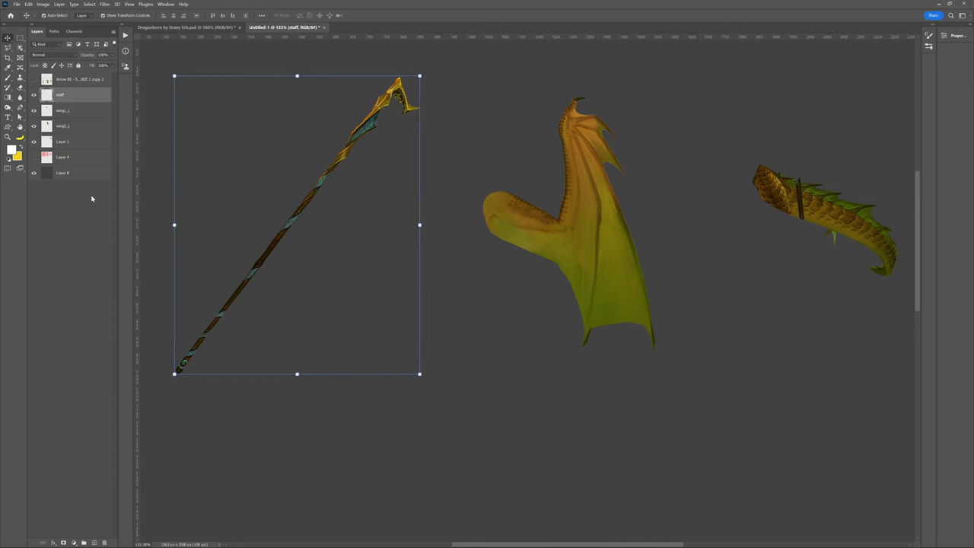
left_click(34, 157)
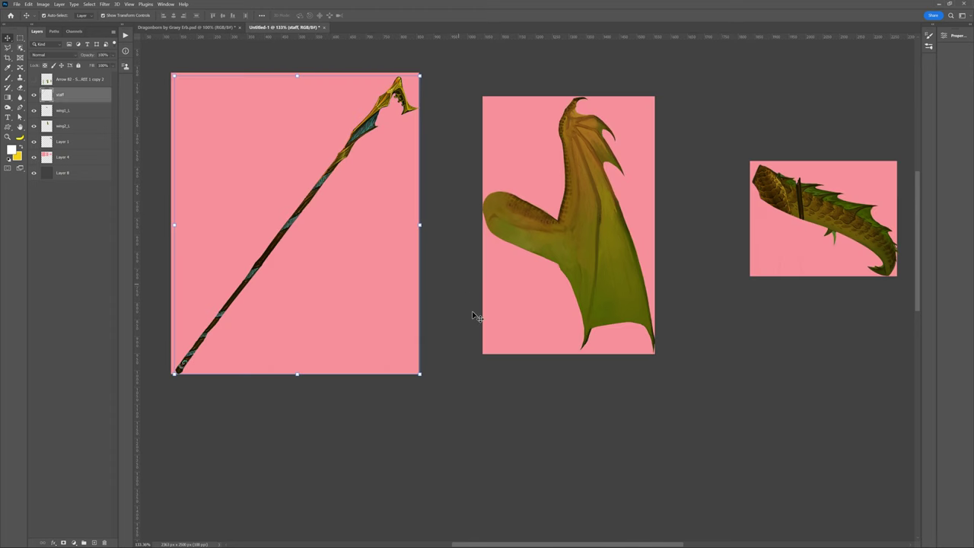
left_click(465, 376)
key("ctrl+0")
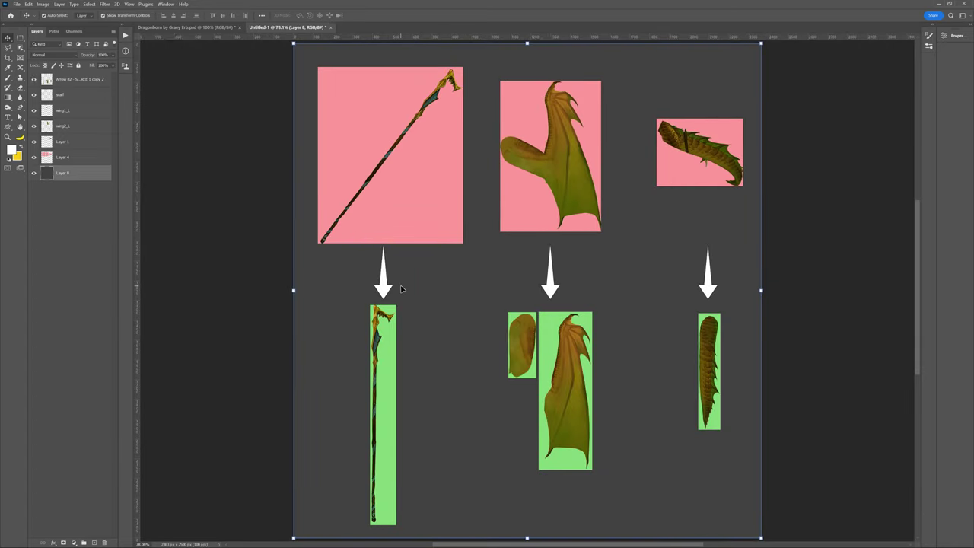
left_click(234, 320)
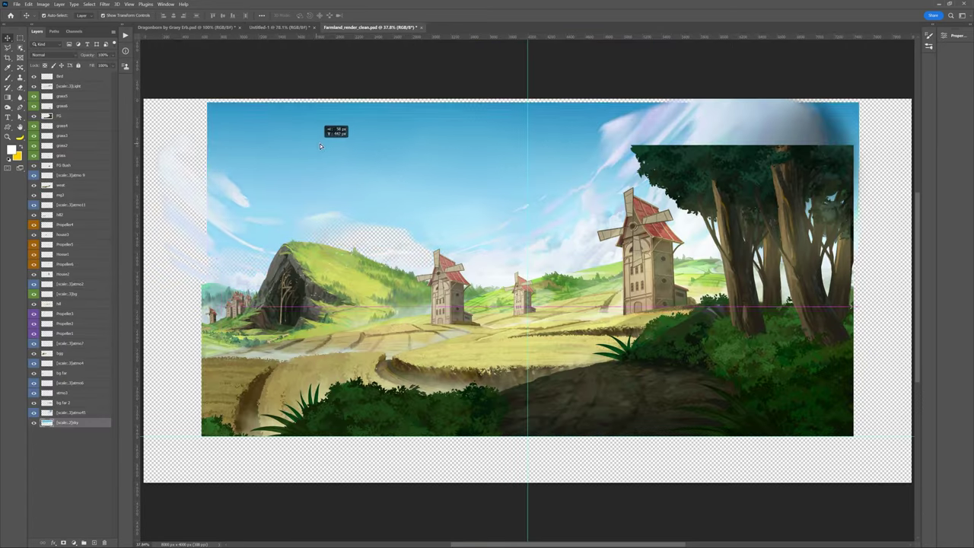
Undo the sky layer's move and try shifting the atmo3 layer in the farmland scene.
key("ctrl+z")
left_click_drag(605, 262, 585, 233)
key("ctrl+z")
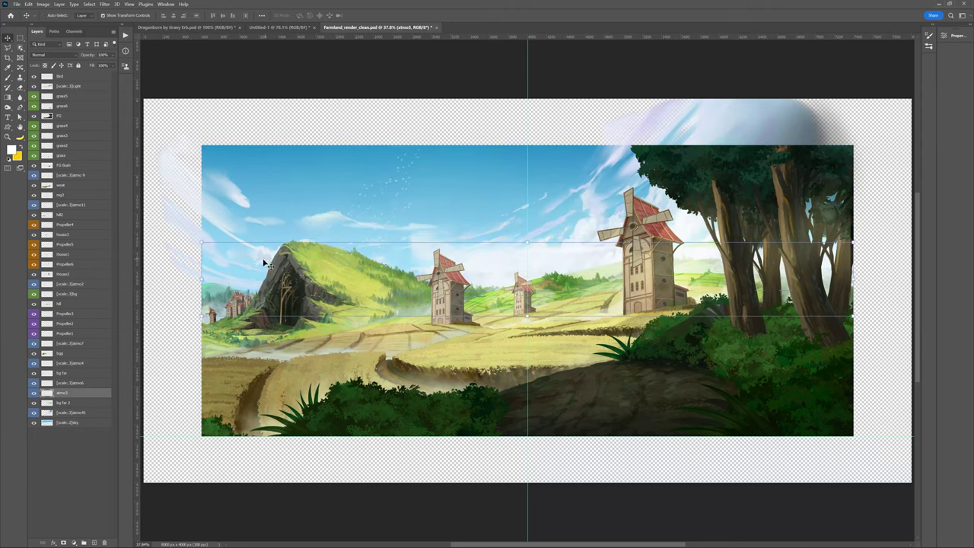
Open the name of the [scale:.2]sky layer for editing to inspect its scale tag.
left_click(82, 391)
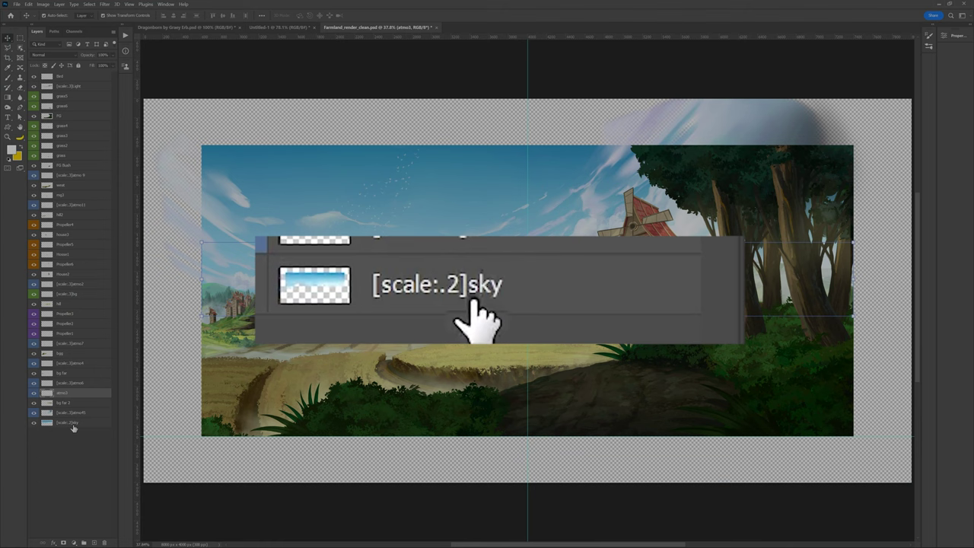
double_click(69, 423)
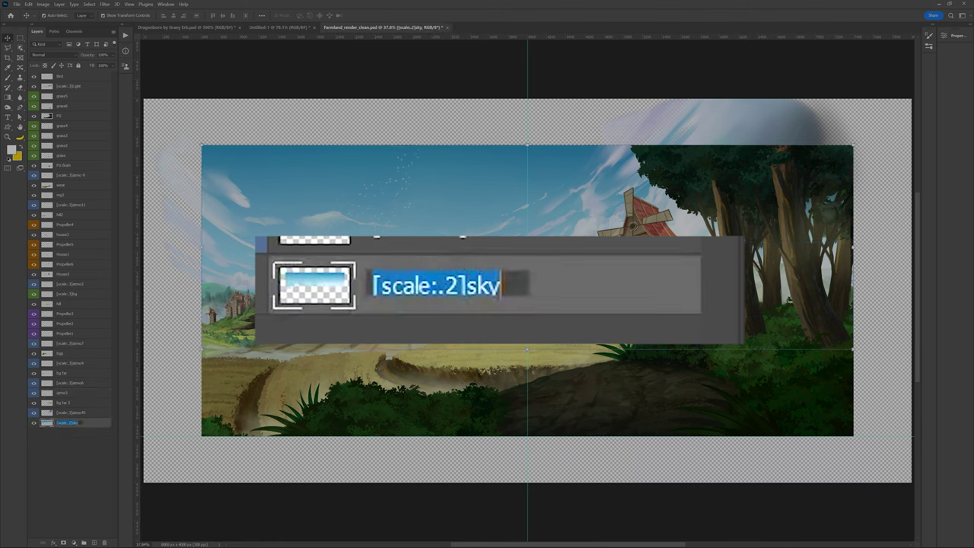
left_click(68, 426)
double_click(68, 423)
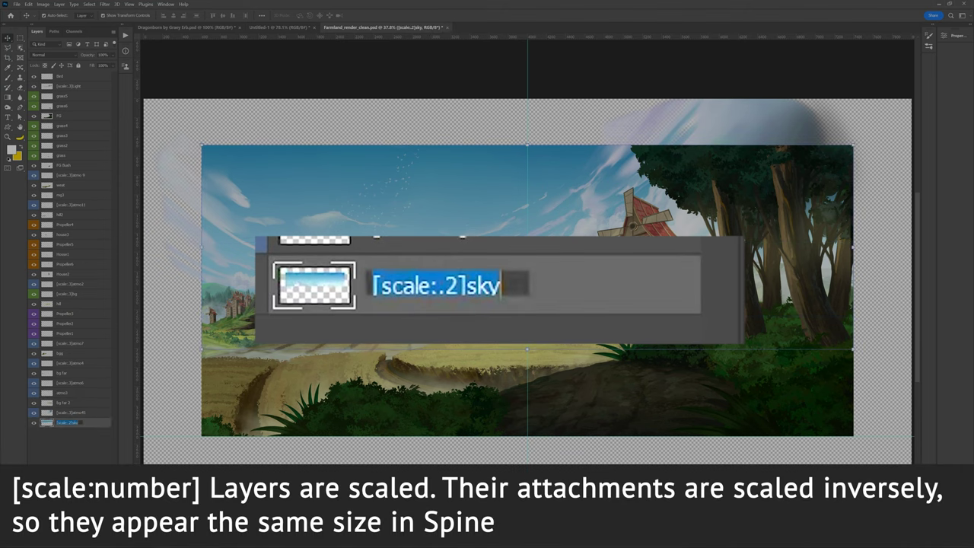
left_click_drag(67, 423, 71, 423)
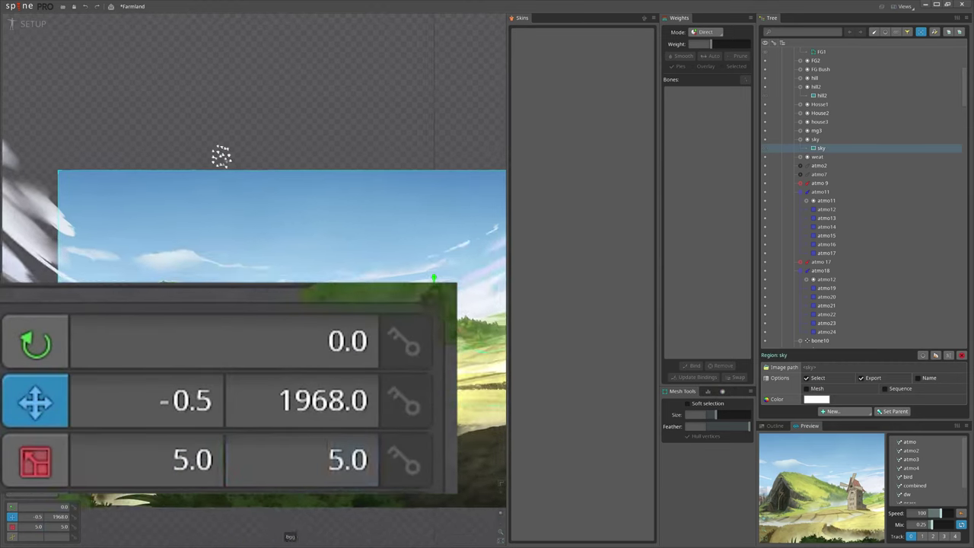
Deselect the sky attachment and examine the imported farmland scene as a whole and up close.
scroll(329, 162, "down", 3)
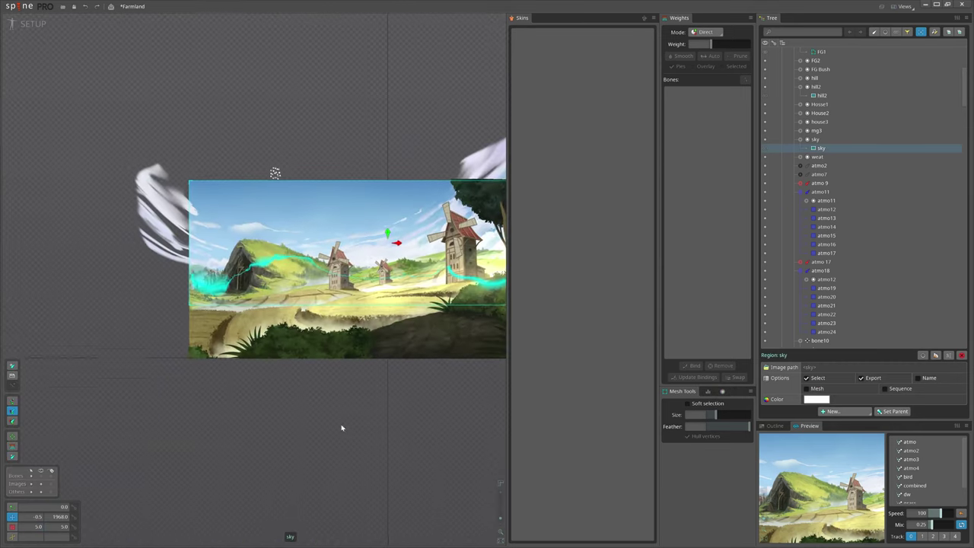
key("space")
scroll(320, 206, "up", 5)
scroll(316, 266, "down", 6)
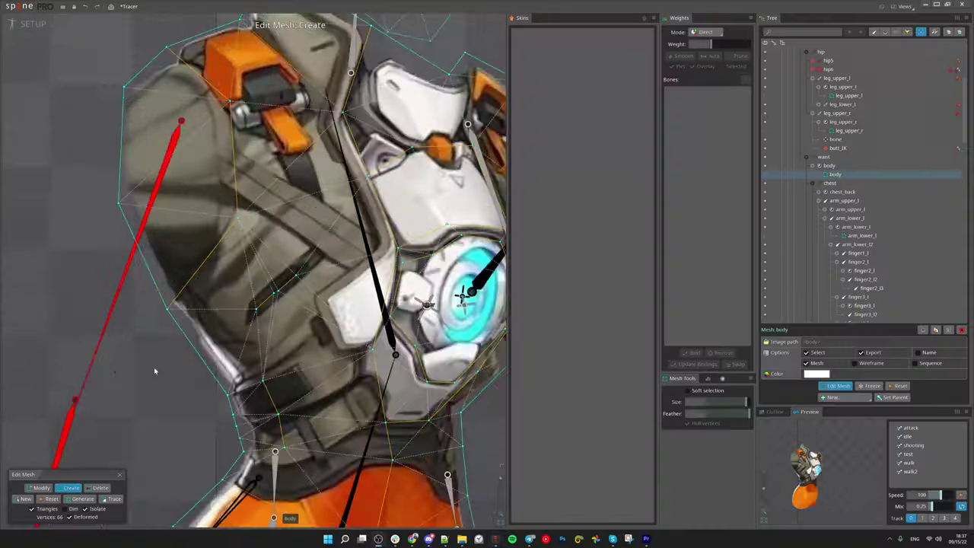
Select the arm_lower_l bone on the Tracer character's lower arm.
left_click_drag(458, 379, 355, 296)
scroll(383, 333, "down", 1)
left_click(383, 329)
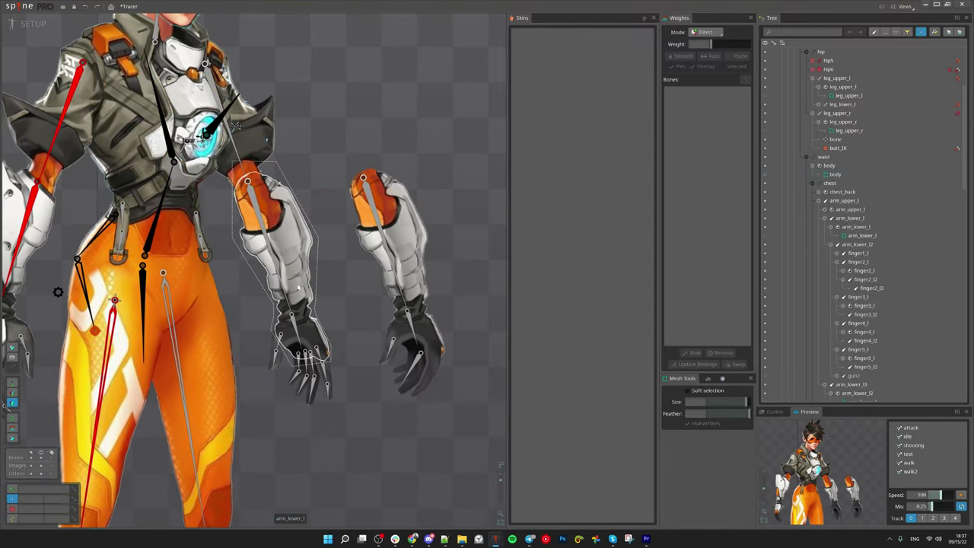
left_click(268, 239)
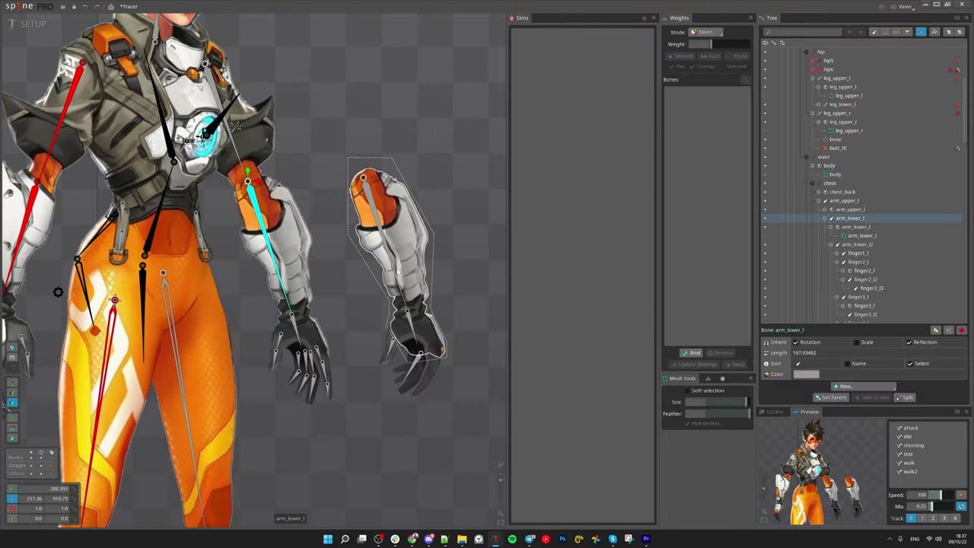
Select the arm_lower_l3 bone on the spare lower arm, inspect the hand's finger rig and clear the selection.
left_click(395, 271)
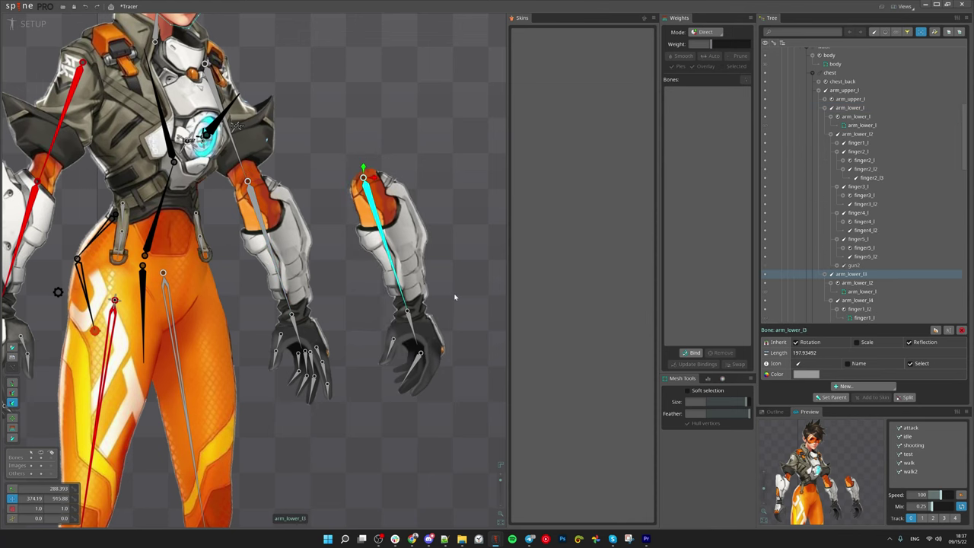
left_click_drag(454, 295, 473, 318)
left_click_drag(321, 273, 340, 332)
scroll(336, 453, "up", 1)
left_click(330, 445)
key("Escape")
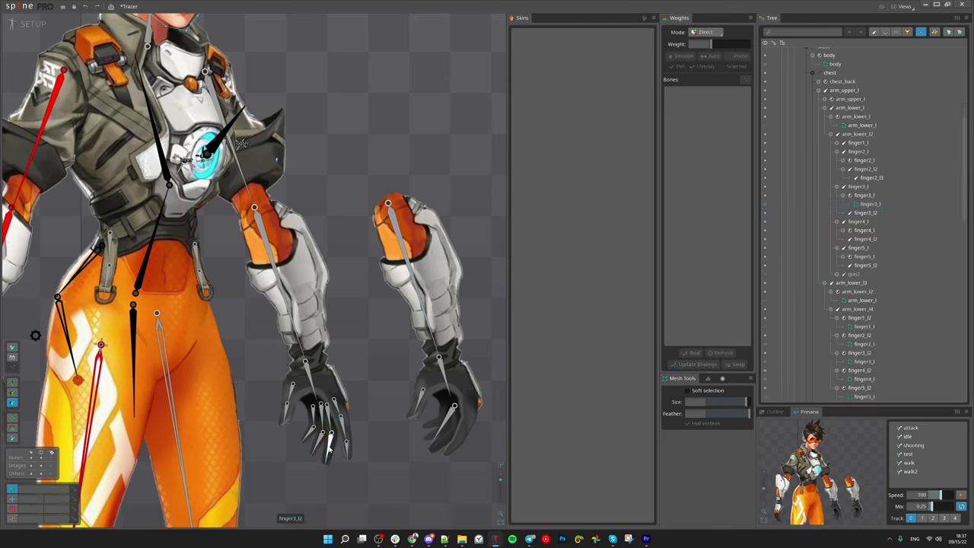
Select the nine bones of the four fingers on the attached left hand, leaving out the thumb.
left_click_drag(353, 464, 372, 398)
scroll(372, 398, "up", 1)
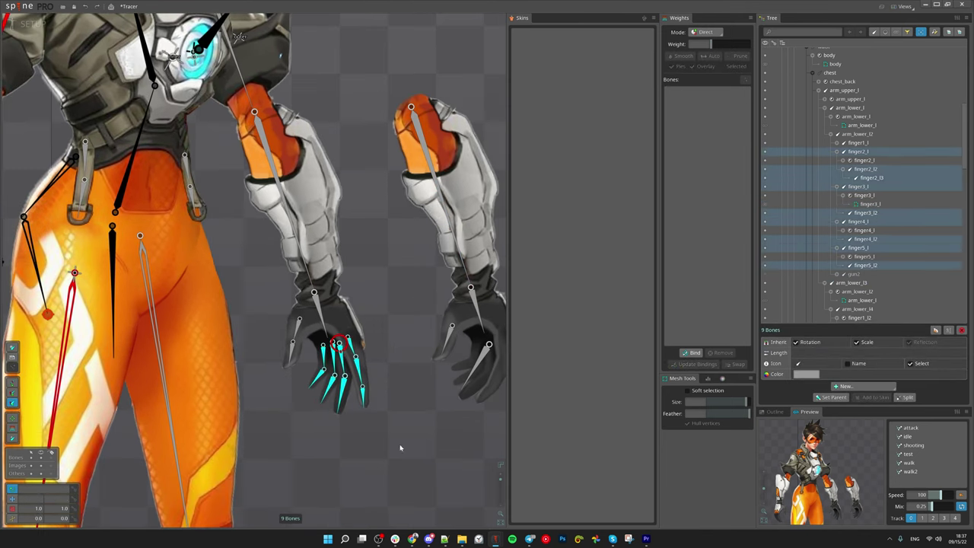
left_click_drag(382, 430, 403, 441)
Select the head4 bone at the top of Tracer's head to inspect the hair rig, and clear the selection.
left_click_drag(337, 127, 402, 515)
left_click_drag(250, 114, 234, 64)
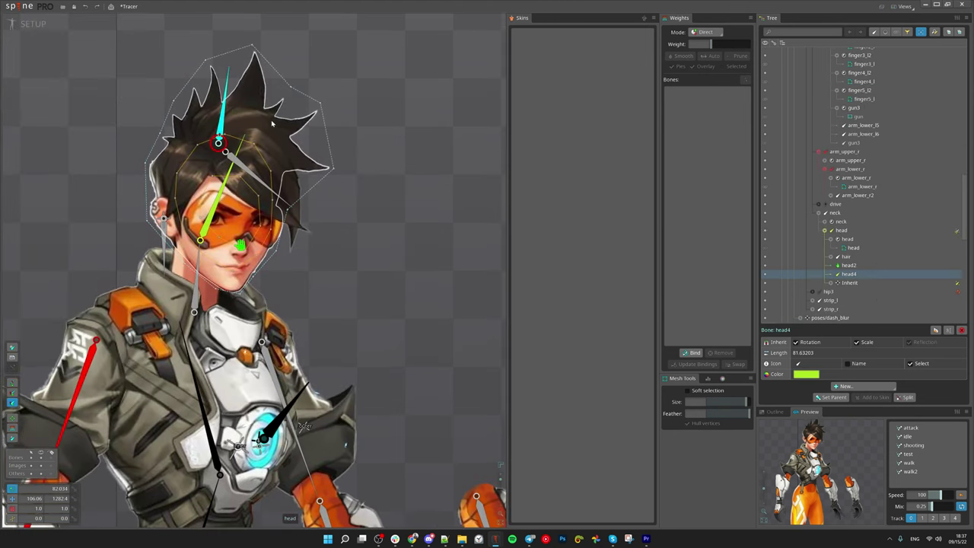
left_click(260, 216)
scroll(258, 232, "down", 3)
left_click_drag(356, 324, 283, 194)
scroll(363, 364, "up", 2)
key("space")
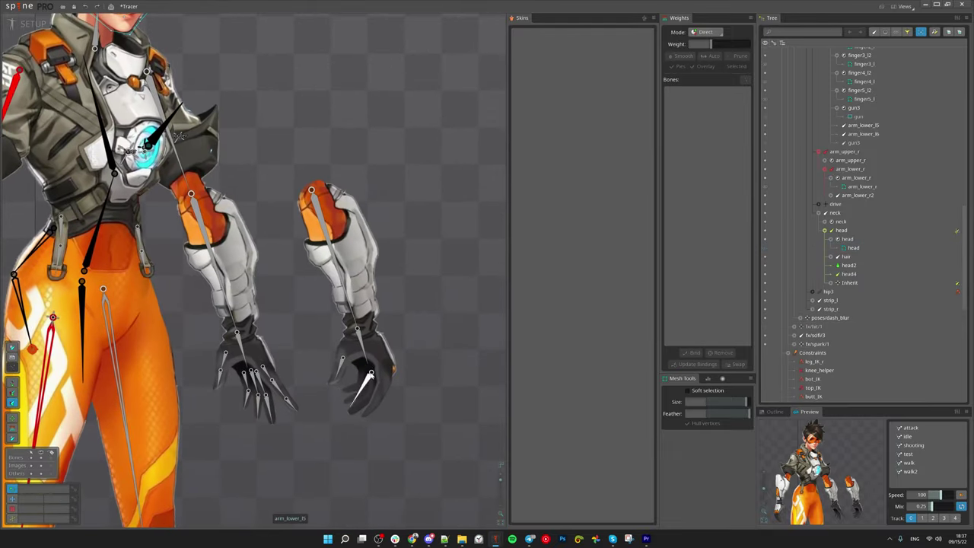
Select the arm_lower_l5 bone in the spare hand's curled fingers, and clear the selection.
left_click_drag(368, 379, 401, 402)
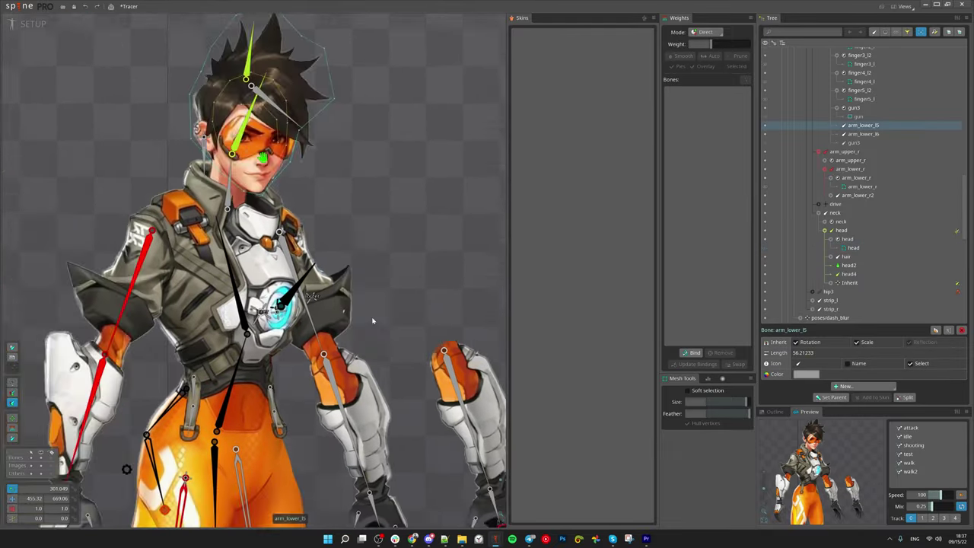
left_click_drag(372, 320, 390, 341)
key("space")
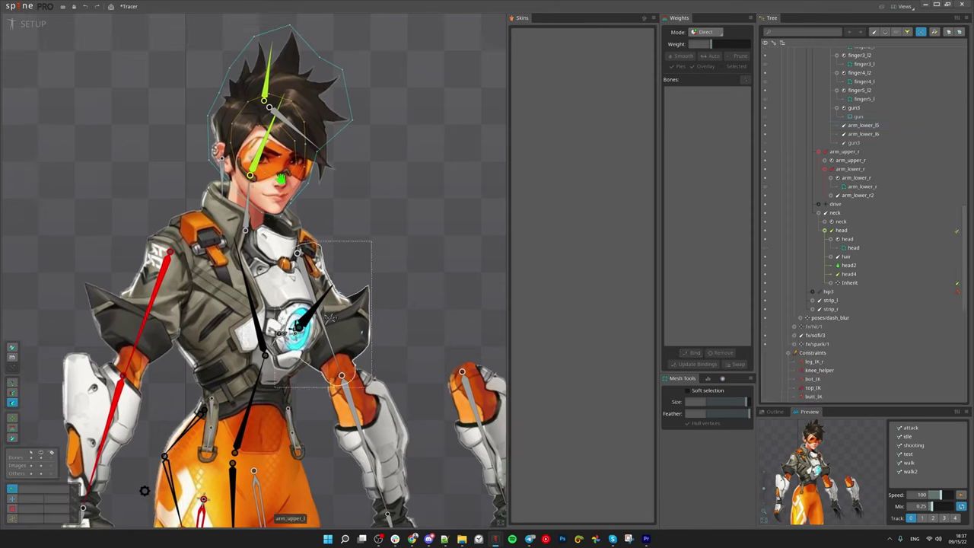
Select the arm_lower_r mesh to inspect its outline and bound bones, and clear the selection.
left_click_drag(220, 487, 293, 409)
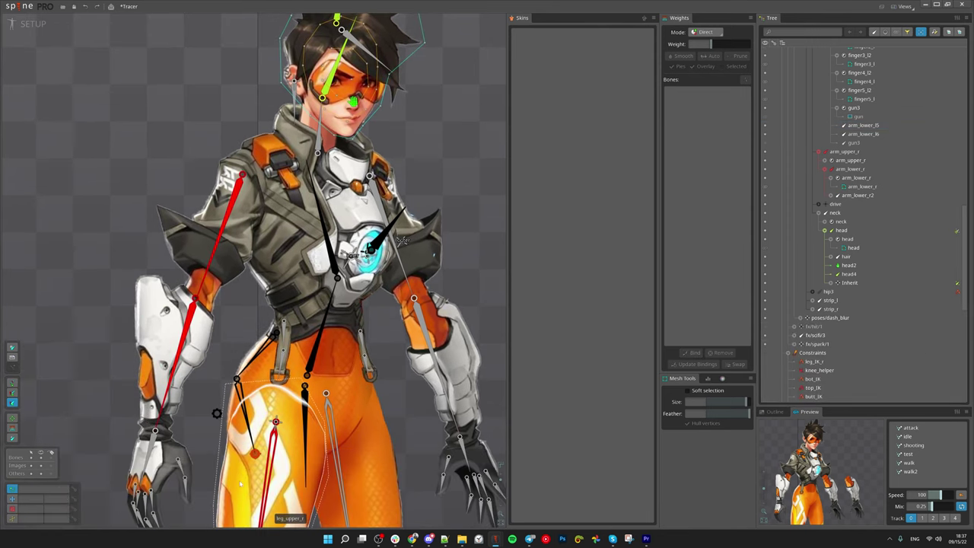
left_click(373, 472)
left_click(161, 356)
scroll(289, 310, "up", 2)
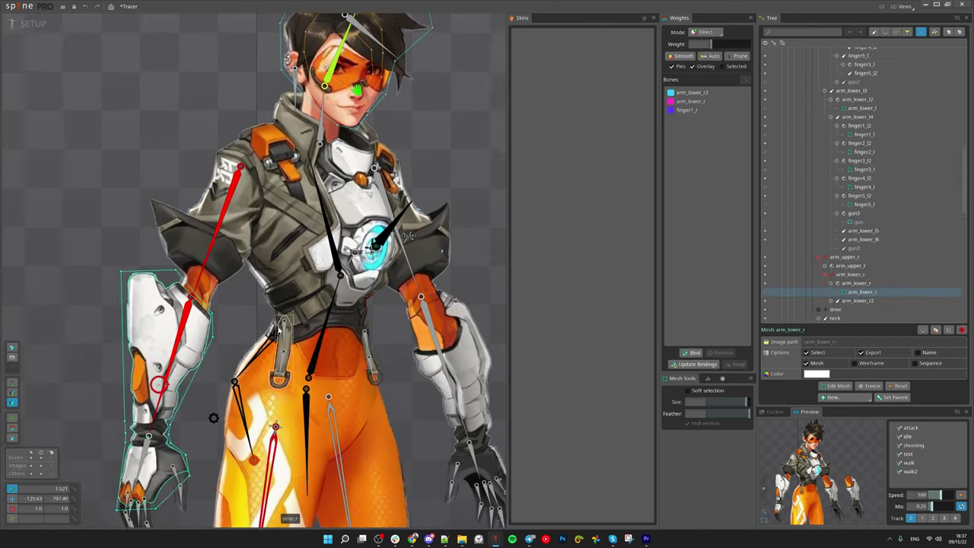
key("space")
Edit the body mesh and try adding a chain of connected vertices along the jacket's side folds.
left_click(289, 255)
scroll(288, 254, "up", 3)
scroll(293, 245, "up", 2)
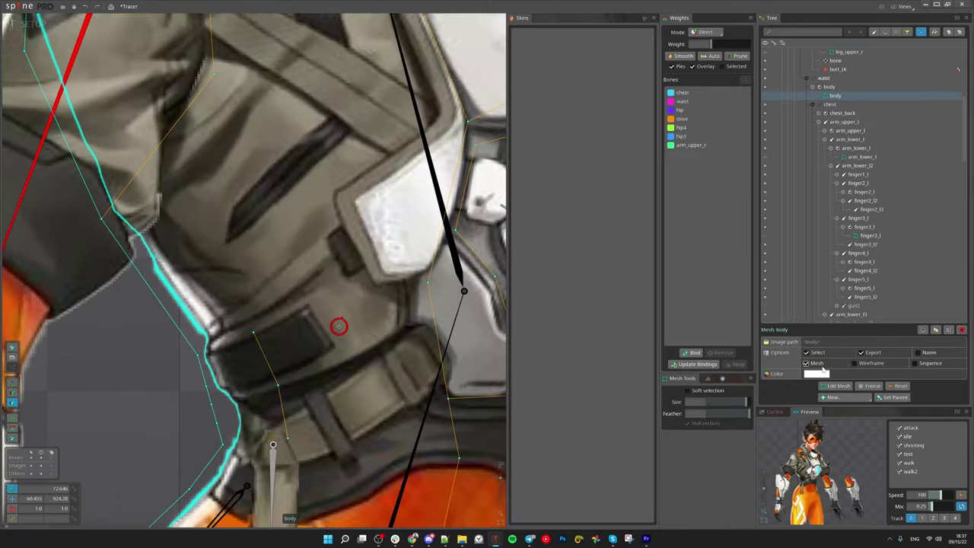
left_click(837, 385)
left_click(238, 224)
left_click(269, 196)
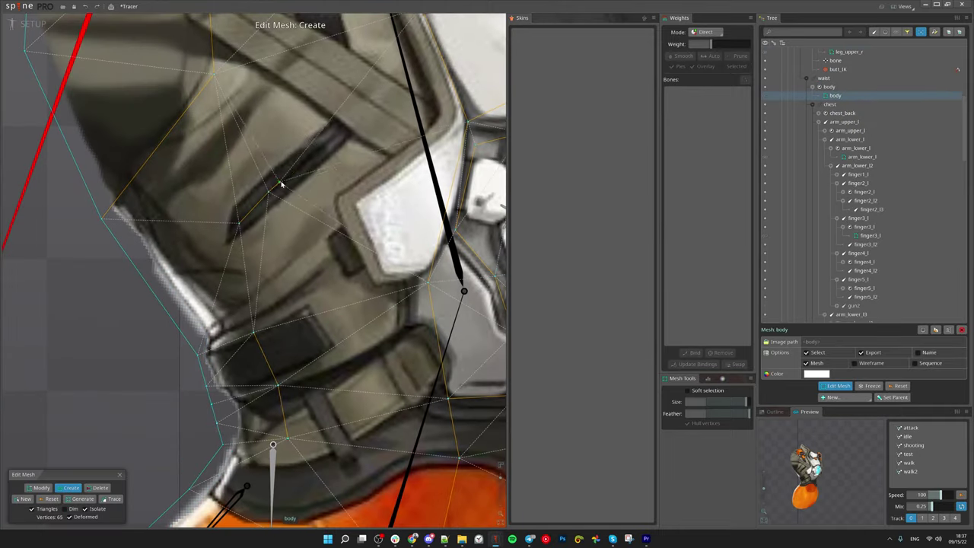
left_click(300, 166)
left_click(332, 137)
left_click_drag(324, 110, 286, 86)
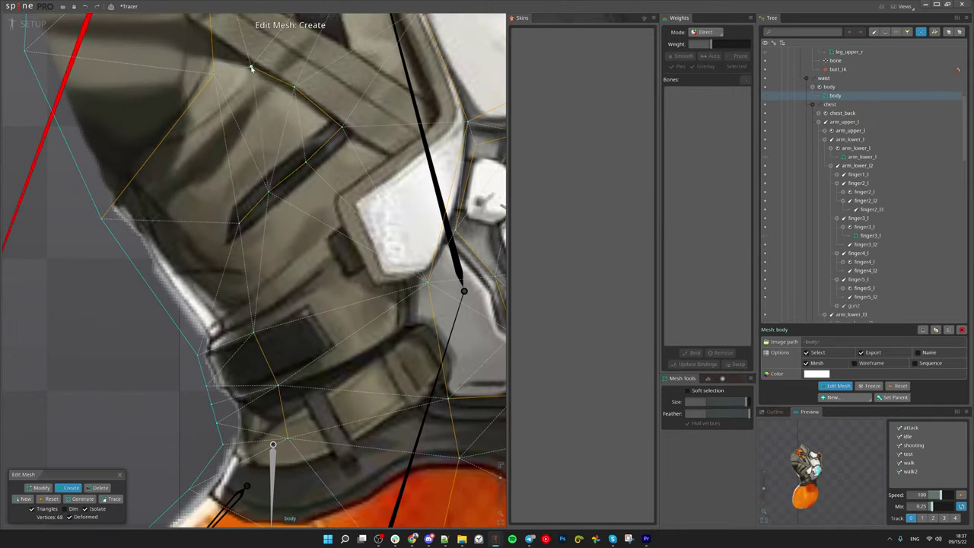
scroll(270, 373, "down", 4)
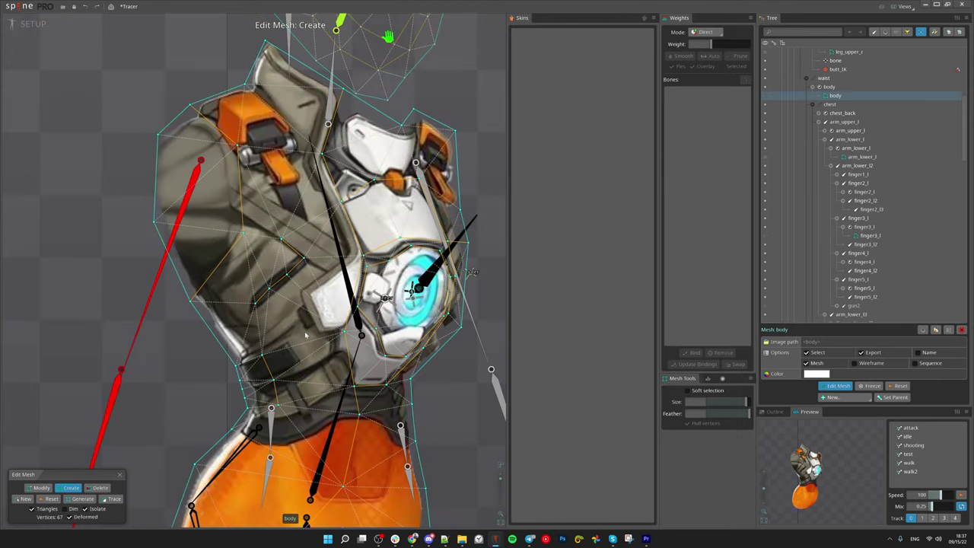
Undo the vertices added to the body mesh and leave mesh editing.
key("ctrl+z")
key("ctrl+z")
key("ctrl+z")
key("ctrl+z")
key("ctrl+z")
key("Escape")
Select the body mesh vertices around the glowing chest device and view the mesh's weights overlay briefly.
scroll(263, 407, "up", 4)
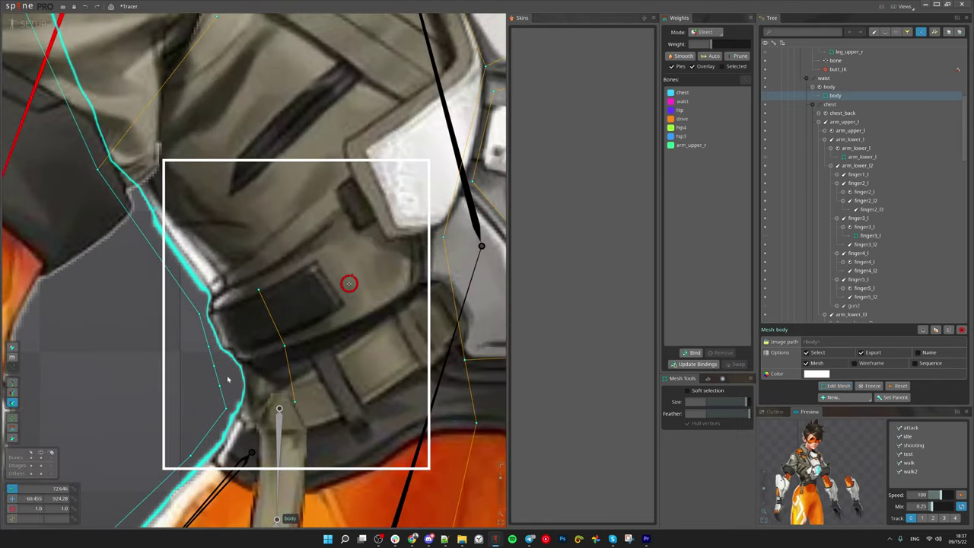
scroll(338, 328, "down", 5)
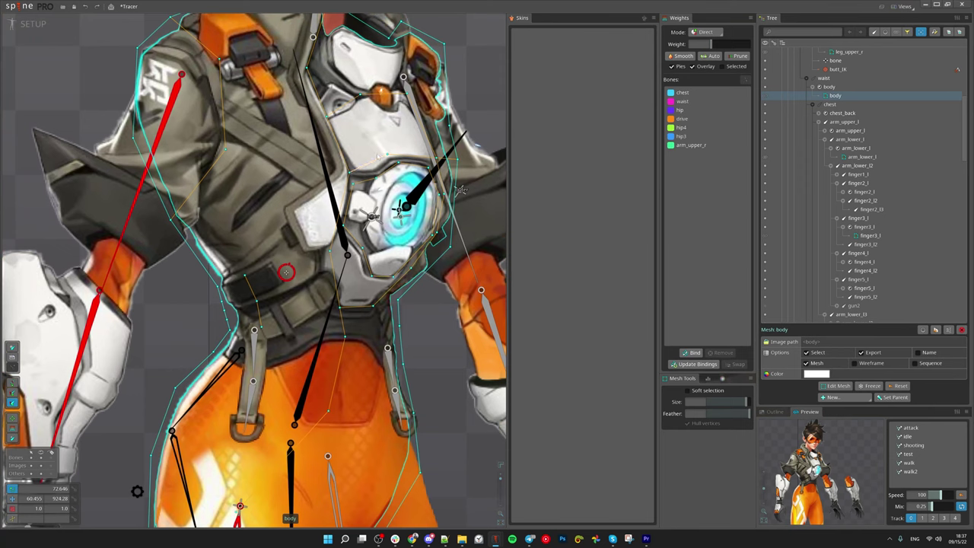
double_click(365, 179)
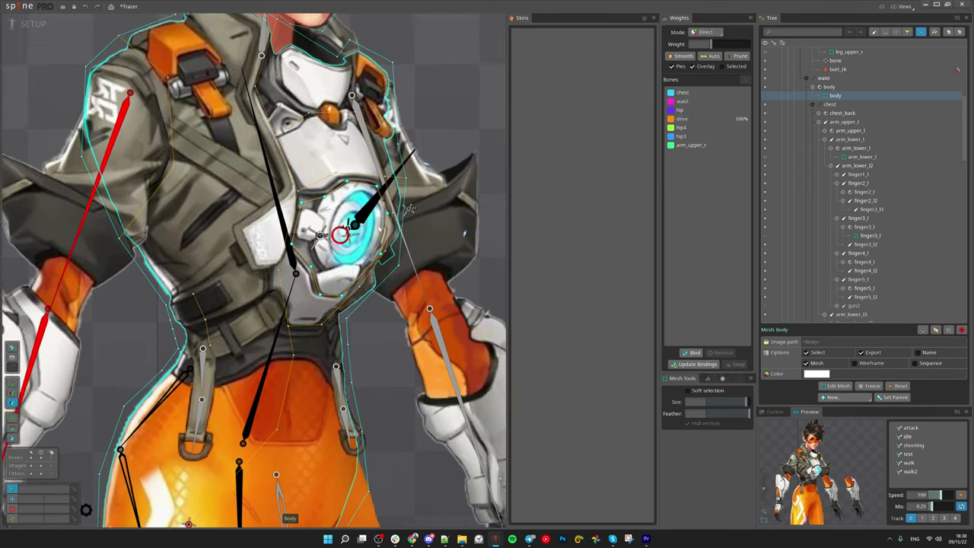
left_click_drag(379, 227, 369, 231)
key("g")
scroll(297, 250, "up", 2)
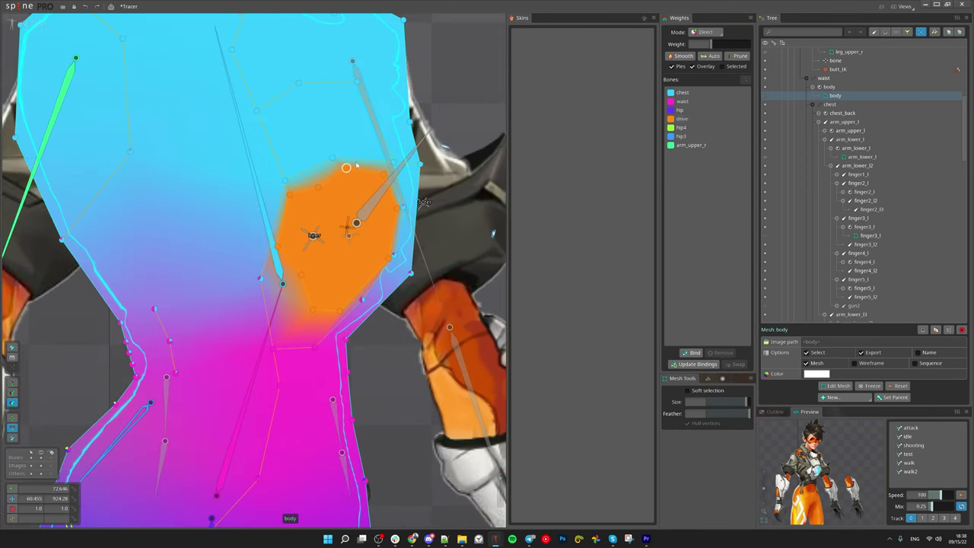
key("v")
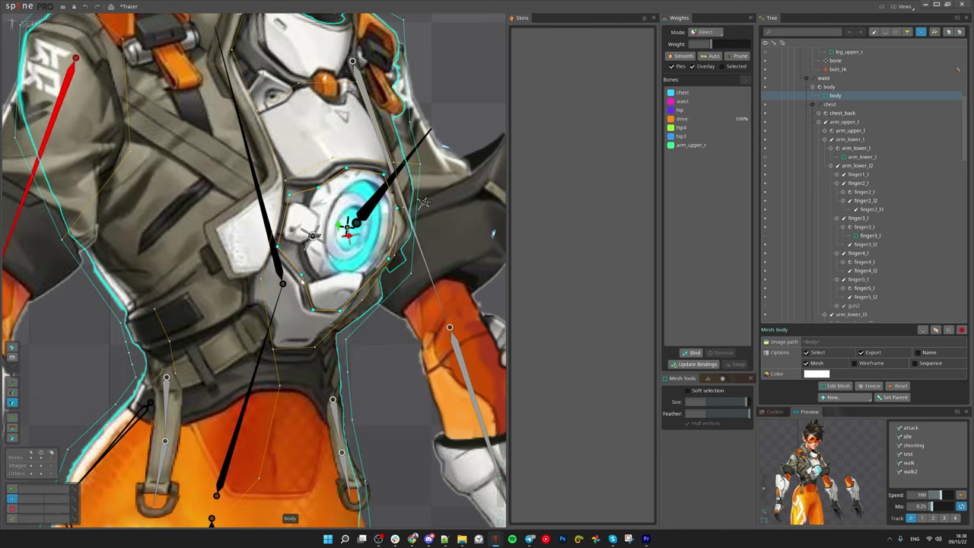
Examine the body mesh vertices weighted to the chest and waist bones, along with the rest of Tracer's rig.
scroll(411, 207, "down", 1)
scroll(353, 236, "down", 2)
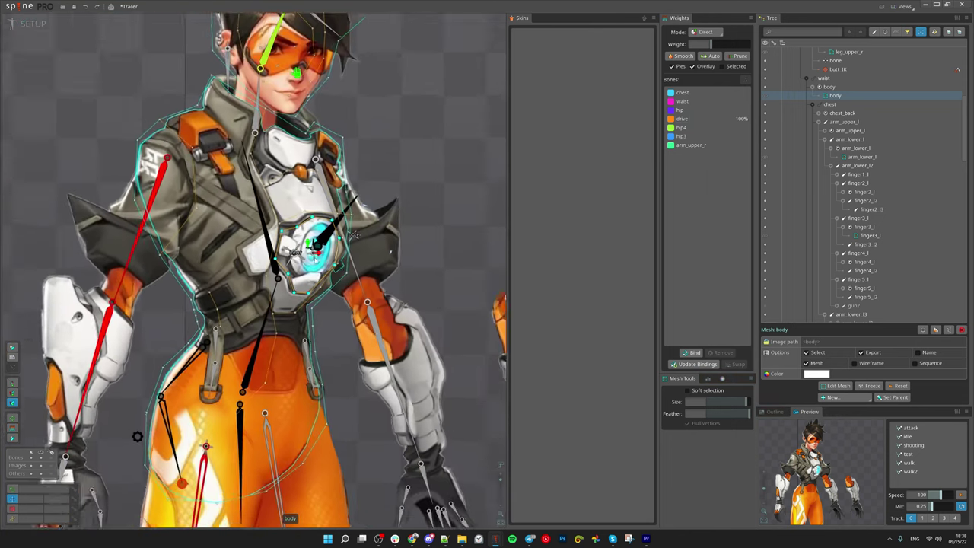
scroll(350, 236, "down", 1)
scroll(347, 237, "down", 3)
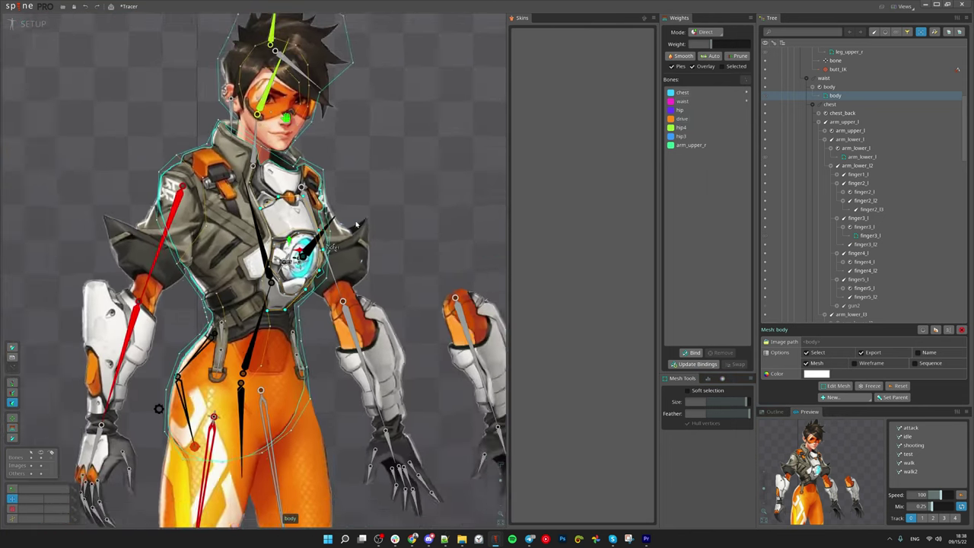
left_click_drag(348, 265, 359, 206)
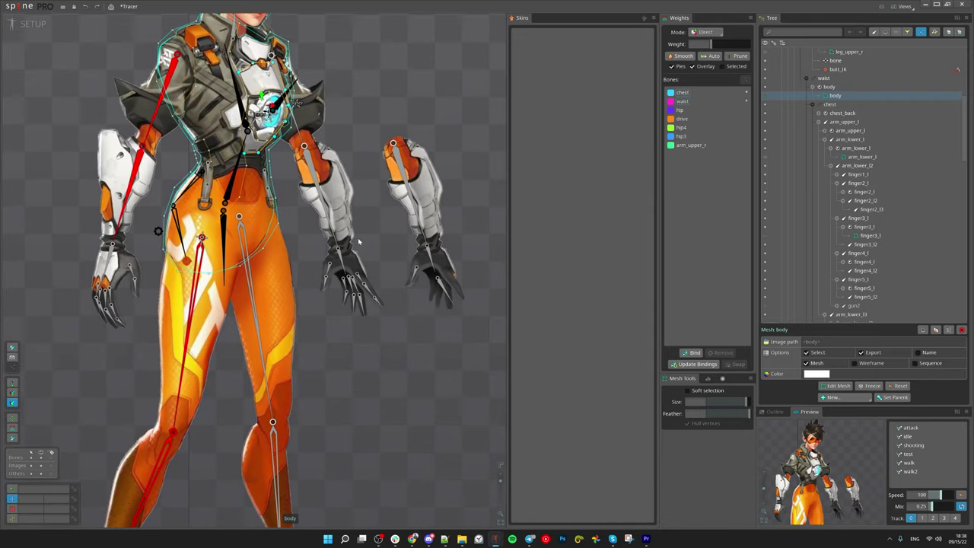
left_click(312, 172)
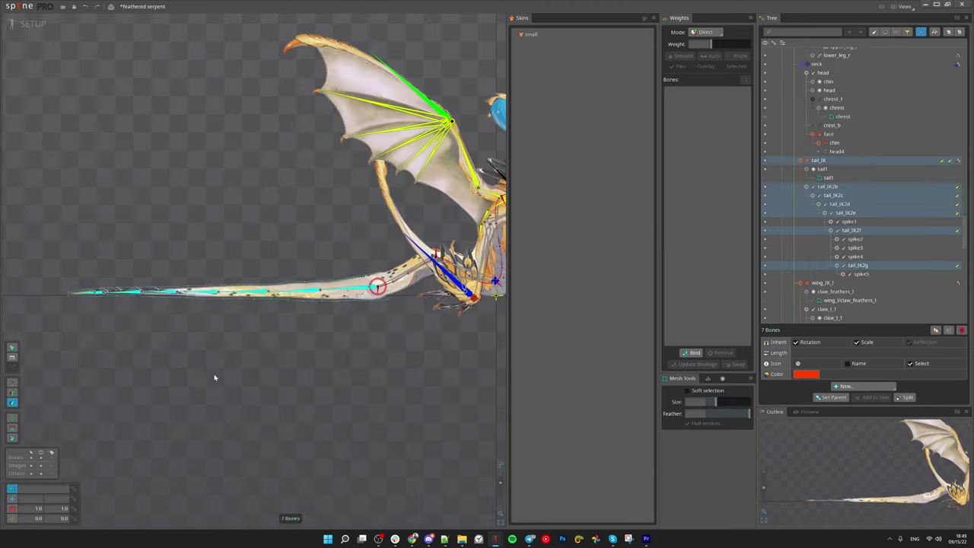
Try rotating the seven selected tail bones in the feathered serpent project, and undo it.
left_click_drag(214, 377, 216, 334)
key("ctrl+z")
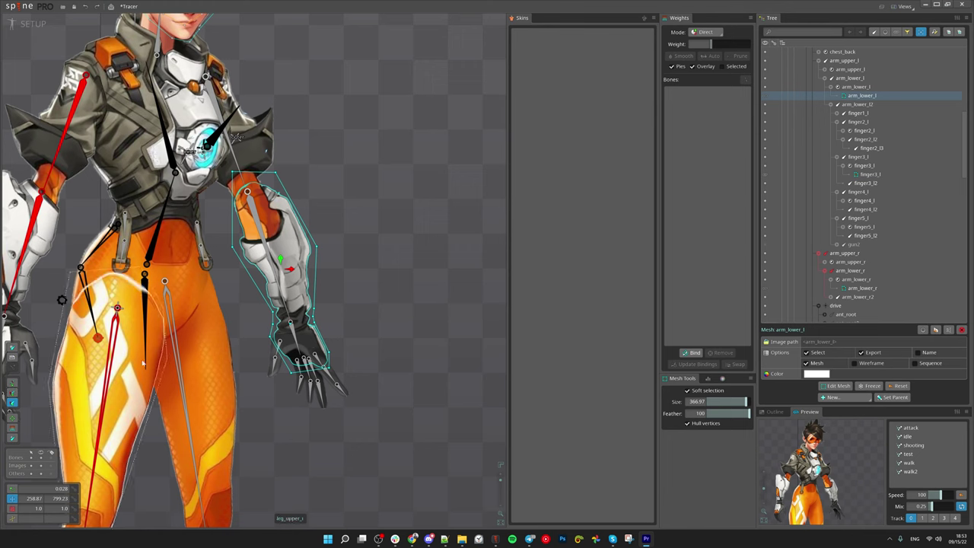
Bind the arm_lower_l mesh to the arm_lower_l2 hand bone in the Tracer project.
scroll(346, 453, "up", 5)
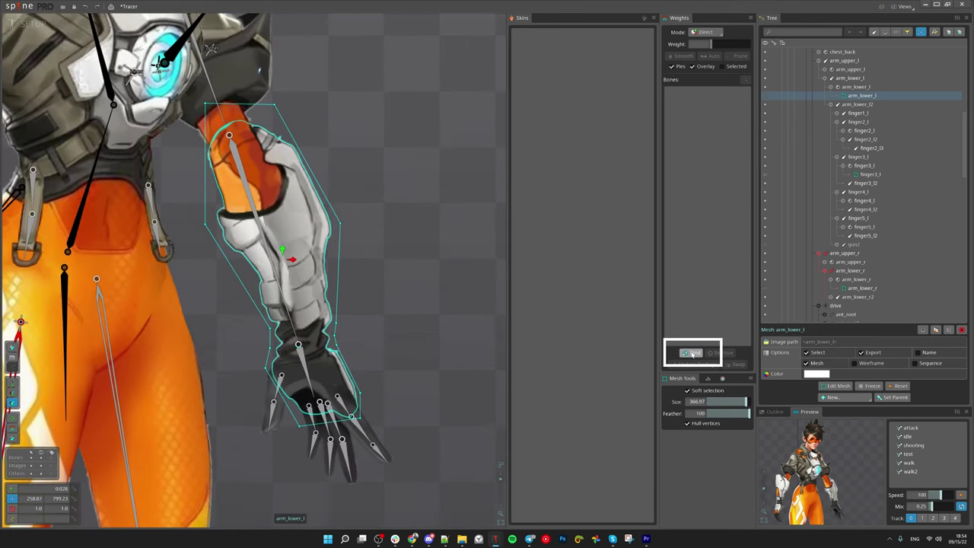
left_click(690, 353)
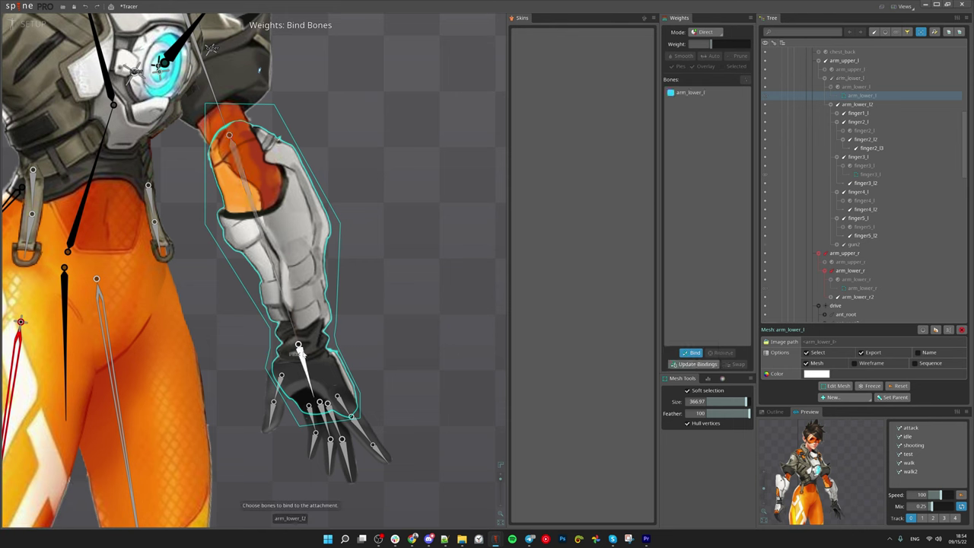
left_click(301, 350)
key("Return")
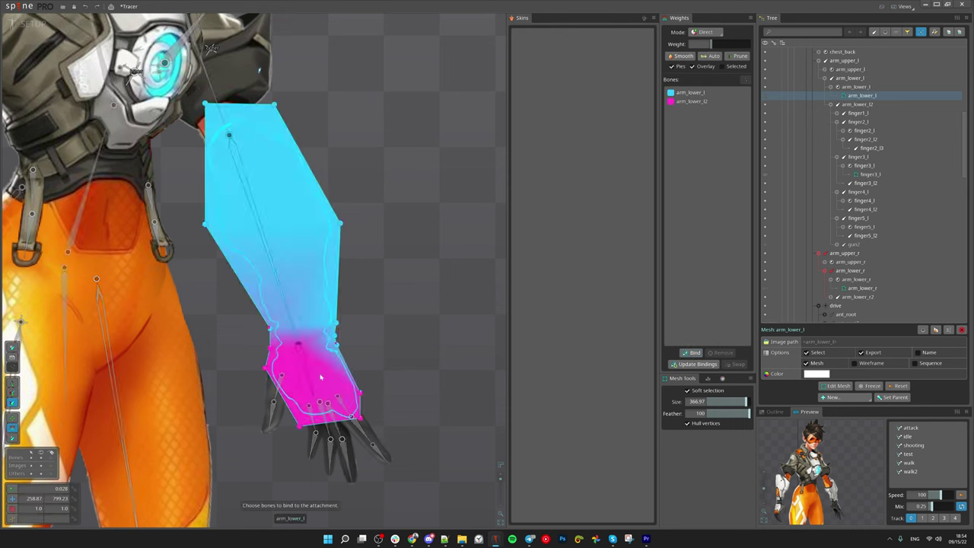
left_click(305, 377)
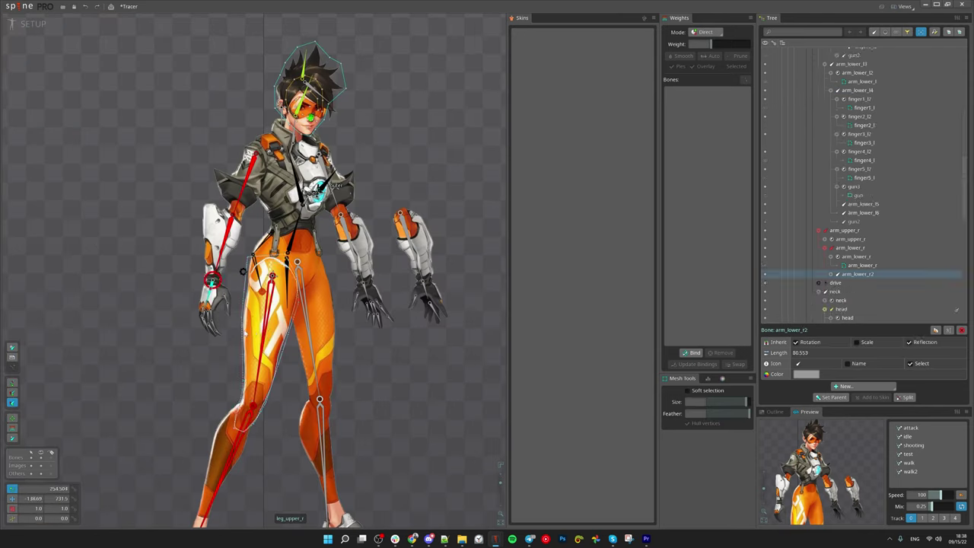
Select the leg_upper_r mesh and pull a vertex on its outer thigh edge outward.
left_click(236, 251)
scroll(238, 226, "up", 5)
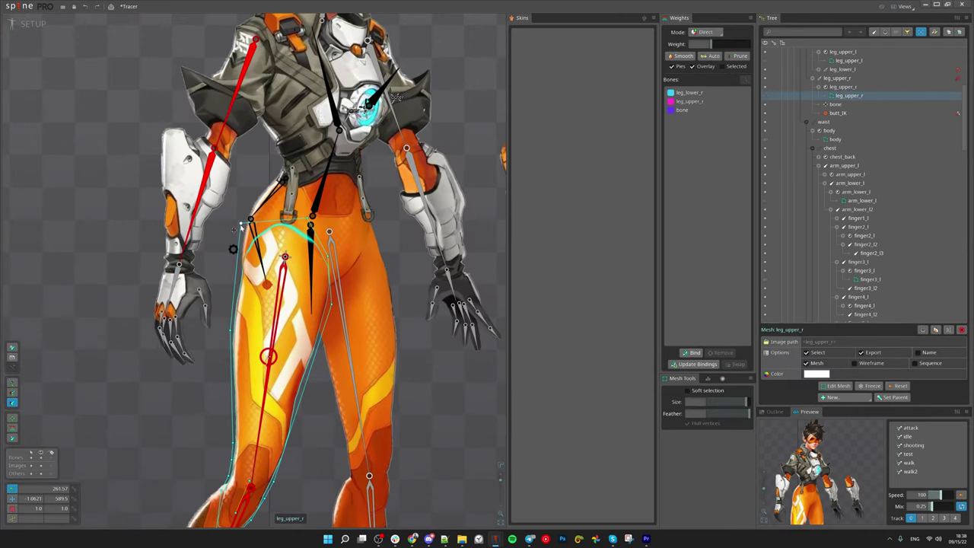
left_click(239, 220)
left_click(217, 335)
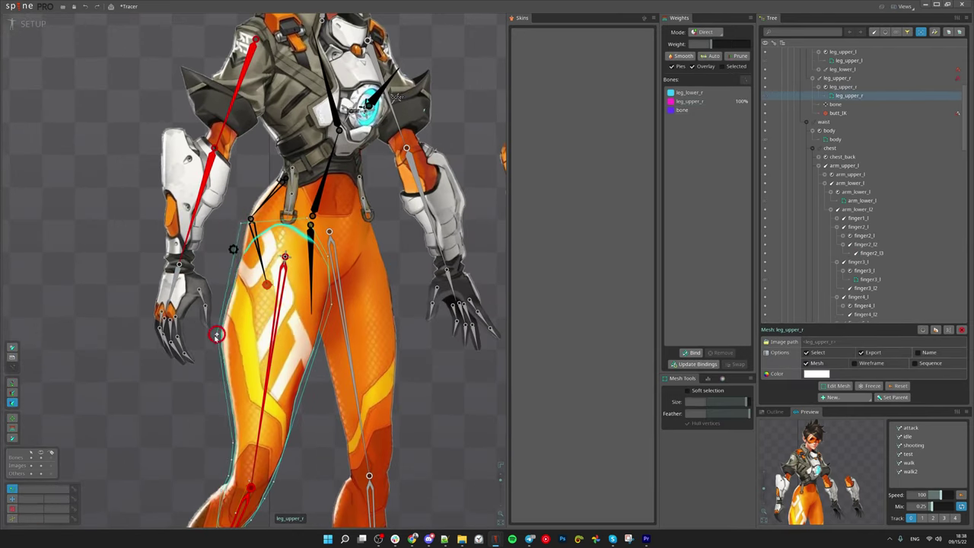
Try pulling one outline vertex of the head mesh outward beside the hair, and undo it.
left_click_drag(304, 99, 309, 403)
scroll(314, 226, "up", 3)
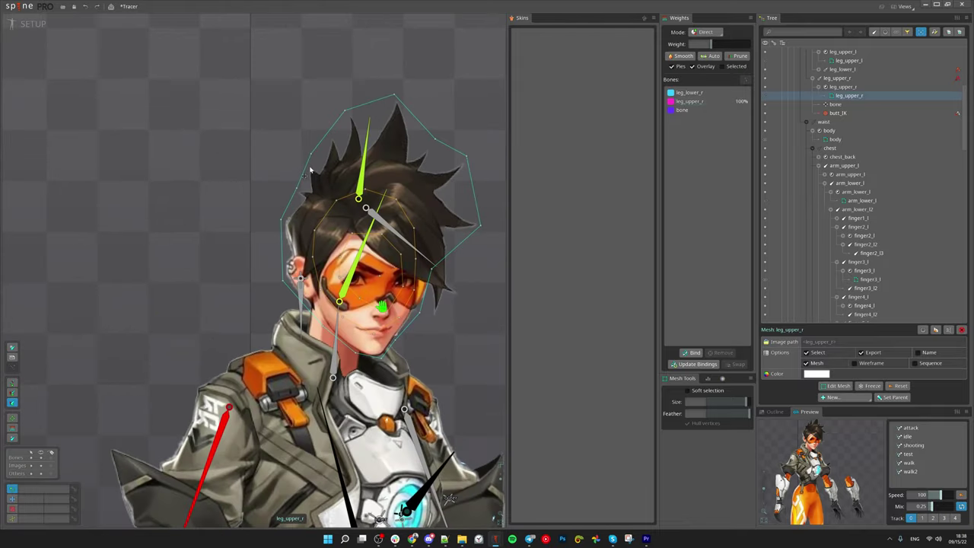
left_click(308, 159)
left_click_drag(311, 153, 287, 148)
key("ctrl+z")
Turn on soft selection, try reshaping the head mesh by dragging its hair outline vertices, and undo the distortions.
key("s")
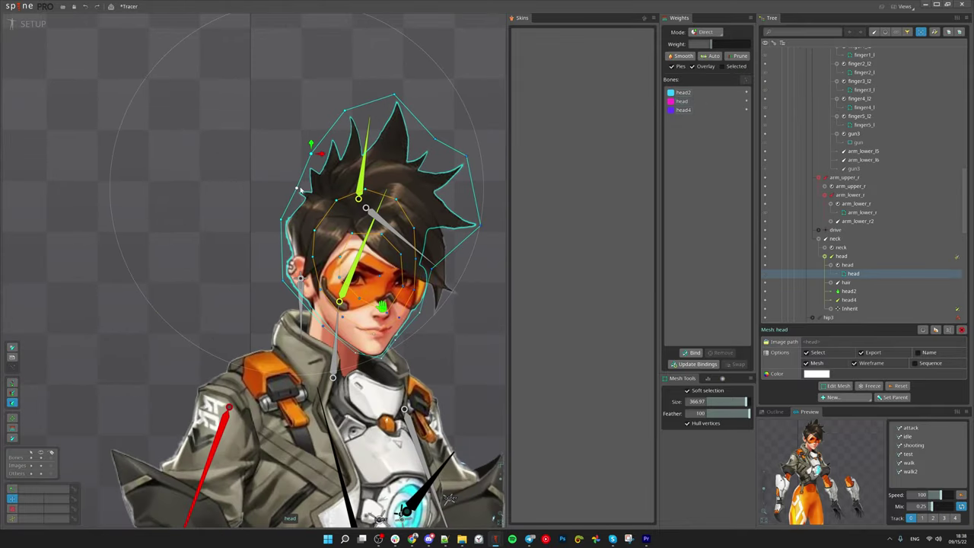
left_click_drag(301, 189, 242, 204)
left_click_drag(425, 136, 472, 93)
left_click_drag(449, 231, 364, 240)
key("ctrl+z")
key("ctrl+z")
Select the head mesh's face vertices and try shifting them to simulate a head turn.
left_click_drag(322, 382, 383, 309)
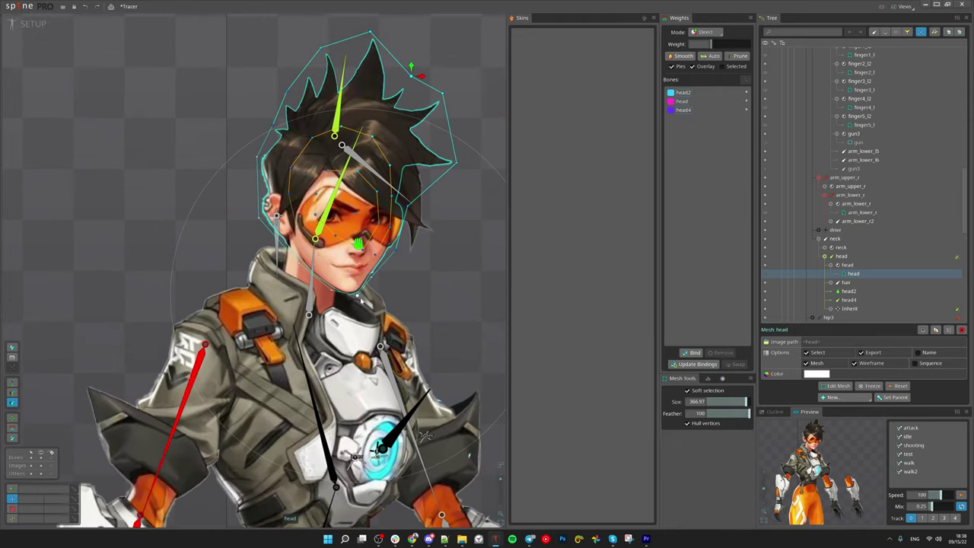
left_click(356, 296)
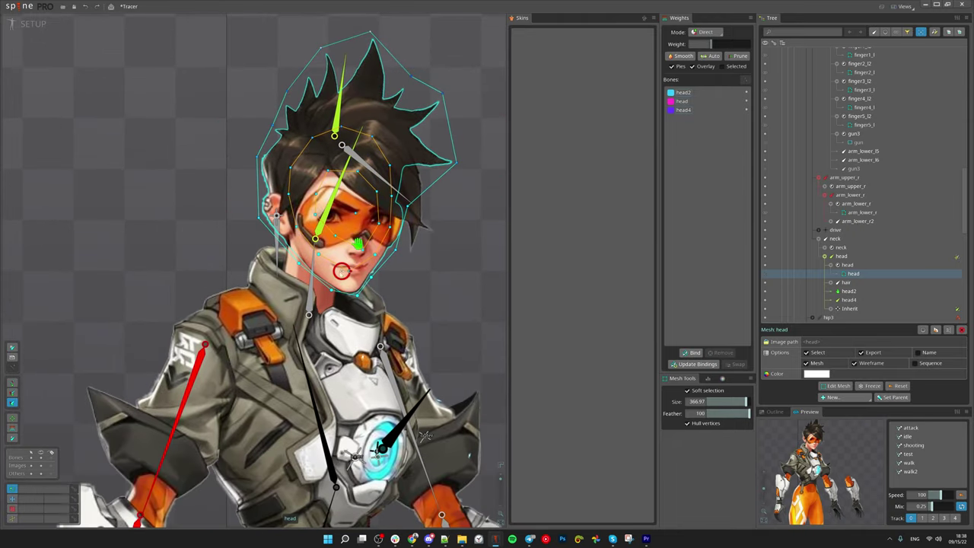
left_click_drag(404, 287, 439, 313)
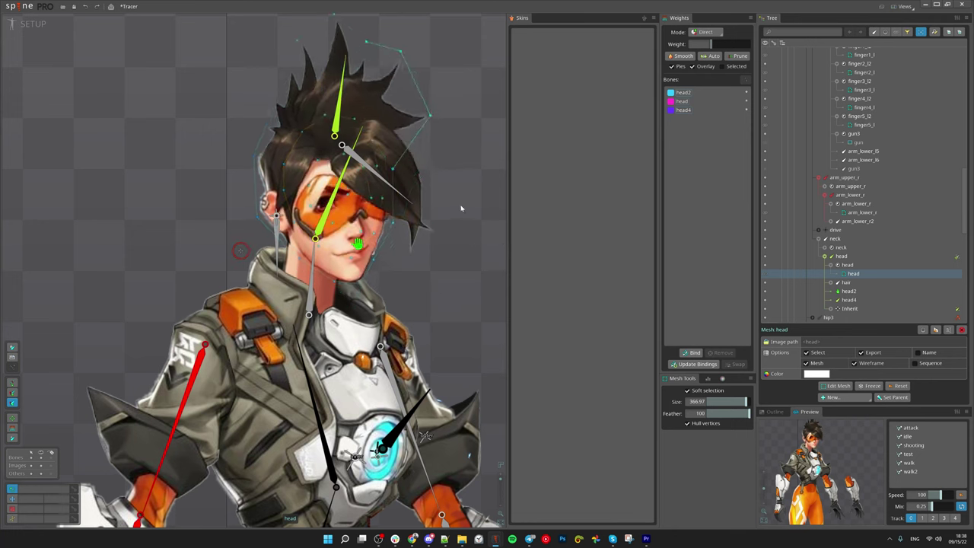
scroll(461, 262, "down", 3)
left_click_drag(406, 361, 369, 201)
scroll(410, 320, "up", 2)
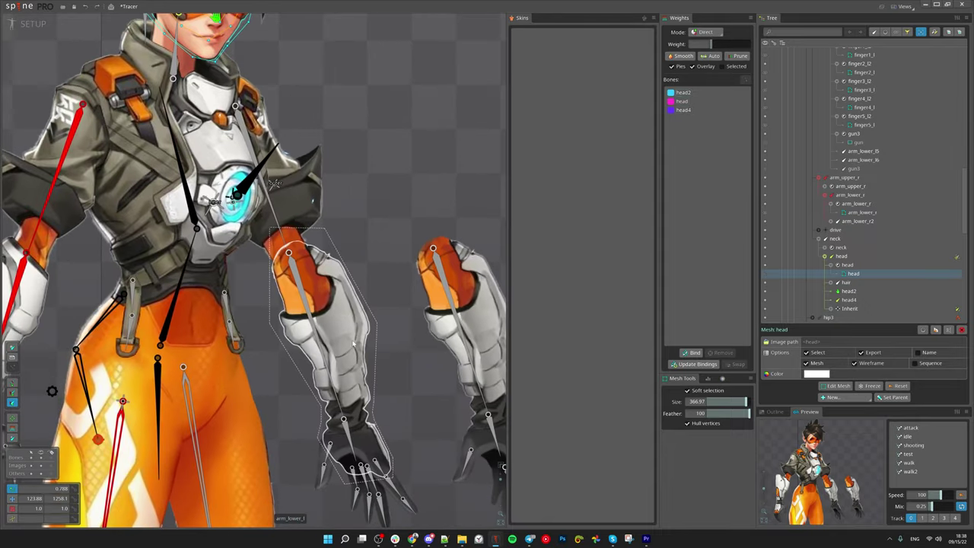
Select the arm_lower_l mesh to view the bones it is bound to.
left_click(365, 313)
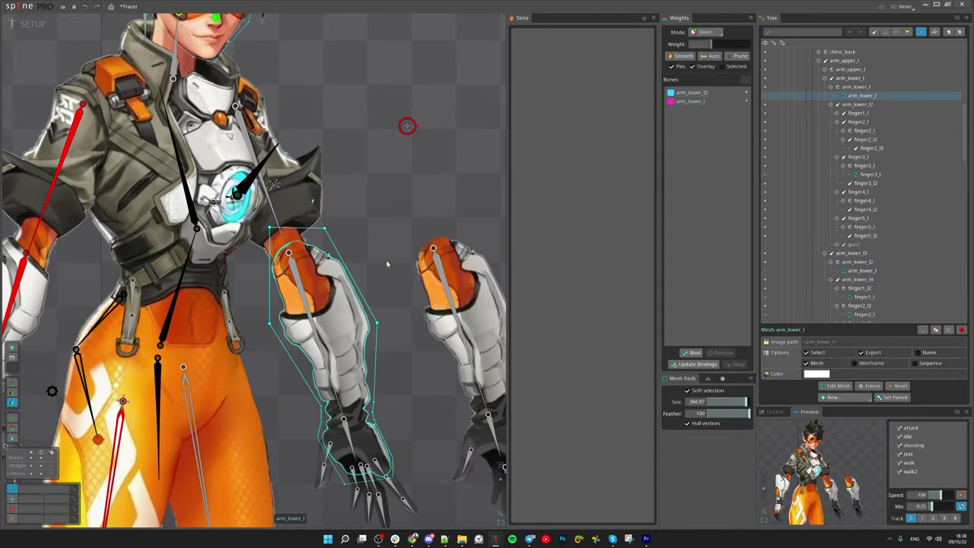
scroll(328, 302, "down", 2)
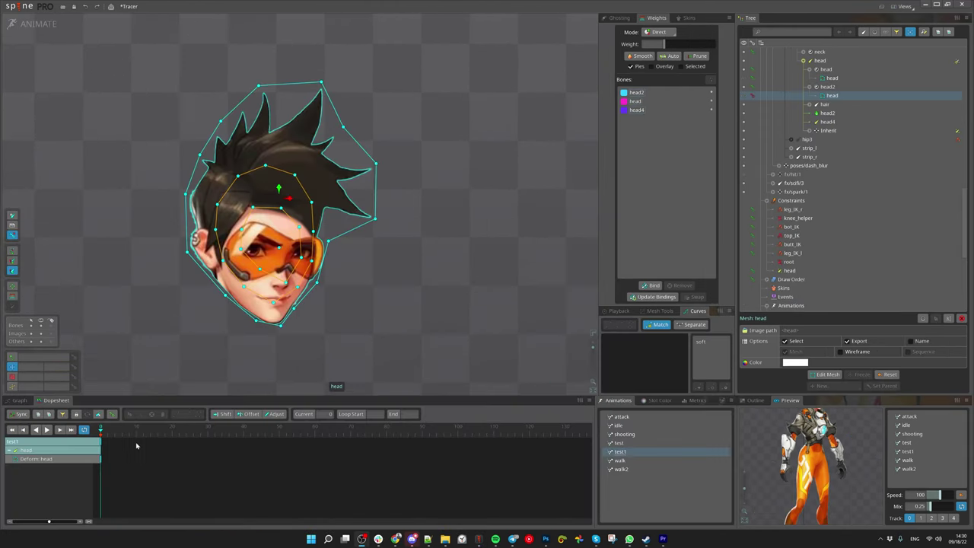
Try keying head mesh deforms, shifting the whole mesh diagonally upward at frame 21 and pulling its chin vertices down at frame 42.
left_click(175, 429)
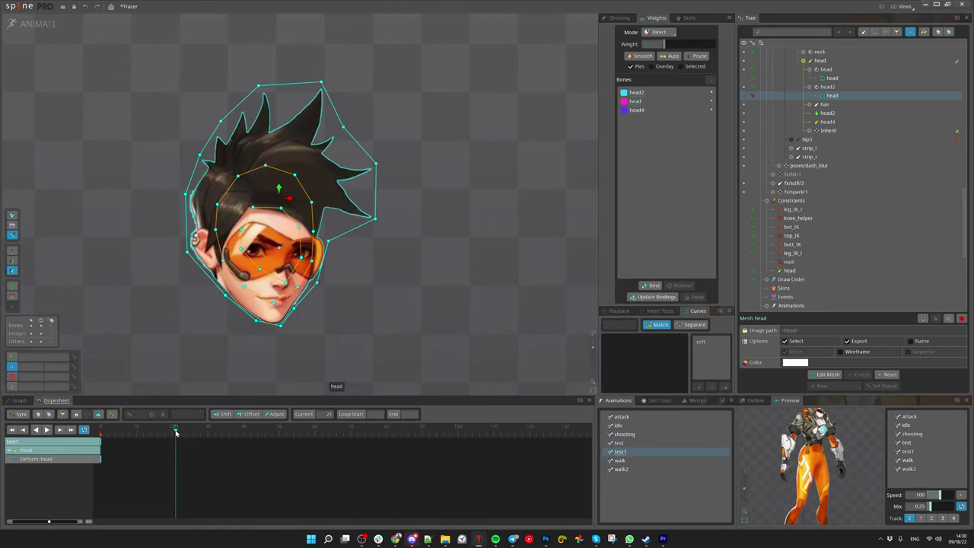
left_click_drag(352, 346, 458, 284)
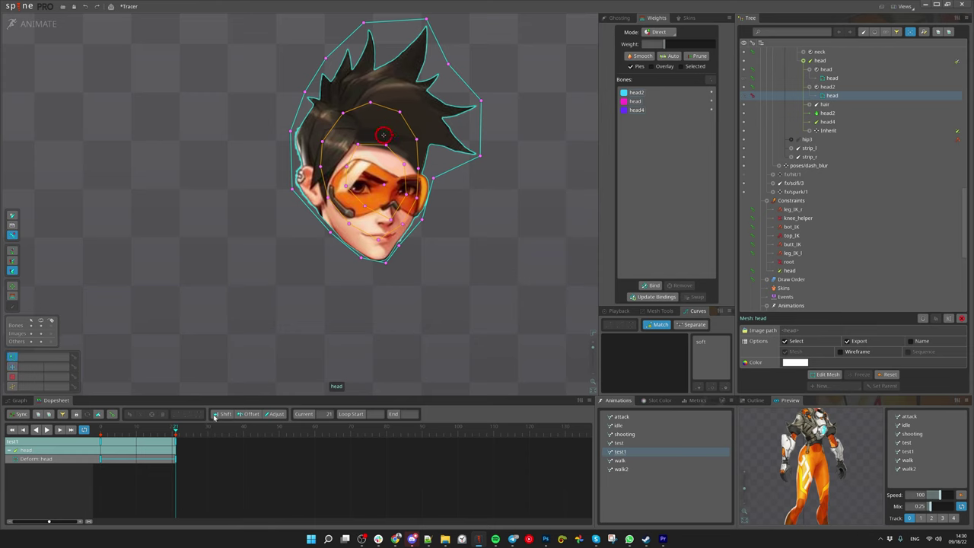
left_click(384, 262)
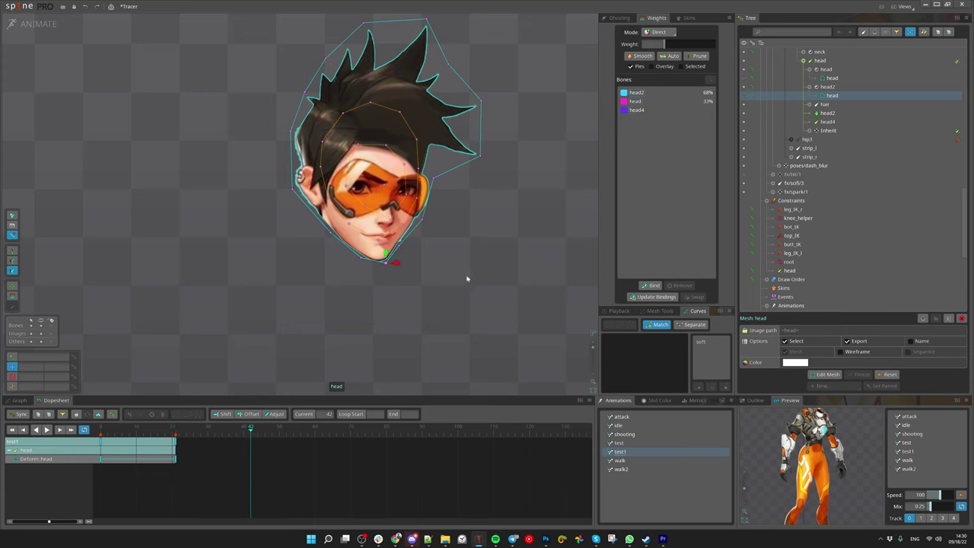
left_click_drag(386, 262, 342, 307)
left_click_drag(213, 428, 197, 428)
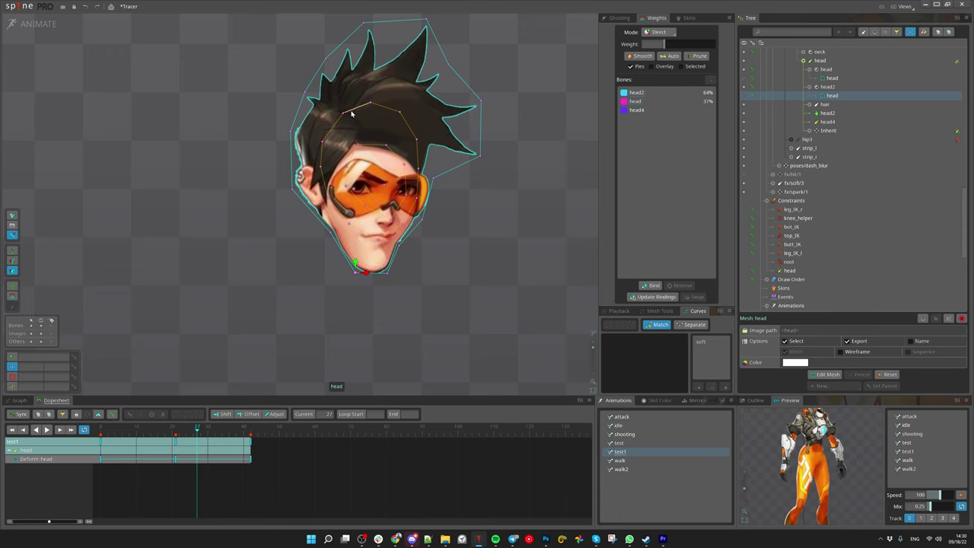
Try another head mesh deformation between the existing keys, scrub through it, and remove the added deform keys.
key("x")
left_click_drag(460, 205, 519, 235)
left_click(208, 431)
left_click_drag(209, 431, 226, 431)
left_click_drag(270, 482, 97, 437)
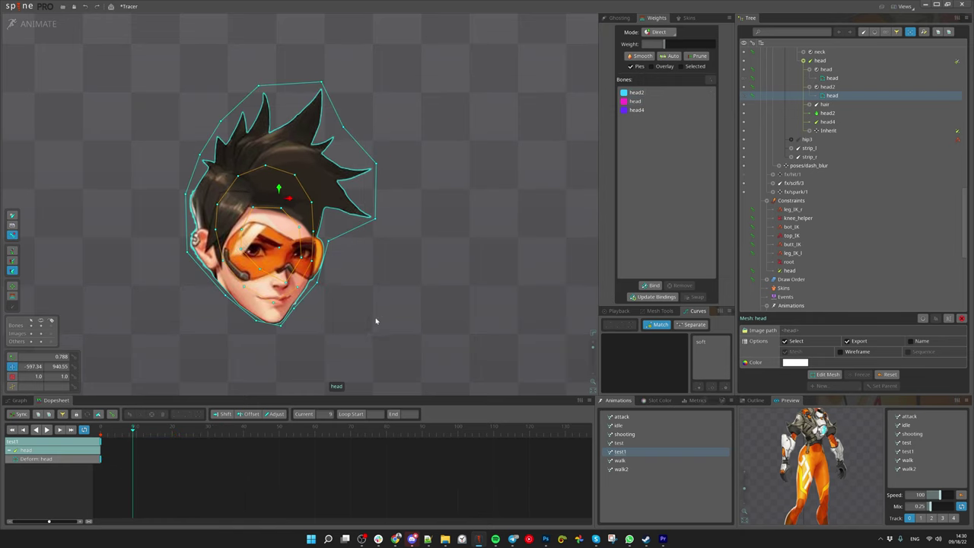
Try moving the head mesh at frame 9, and delete all of its deform keys.
left_click_drag(375, 322, 473, 275)
left_click_drag(131, 379, 100, 433)
left_click_drag(168, 481, 78, 436)
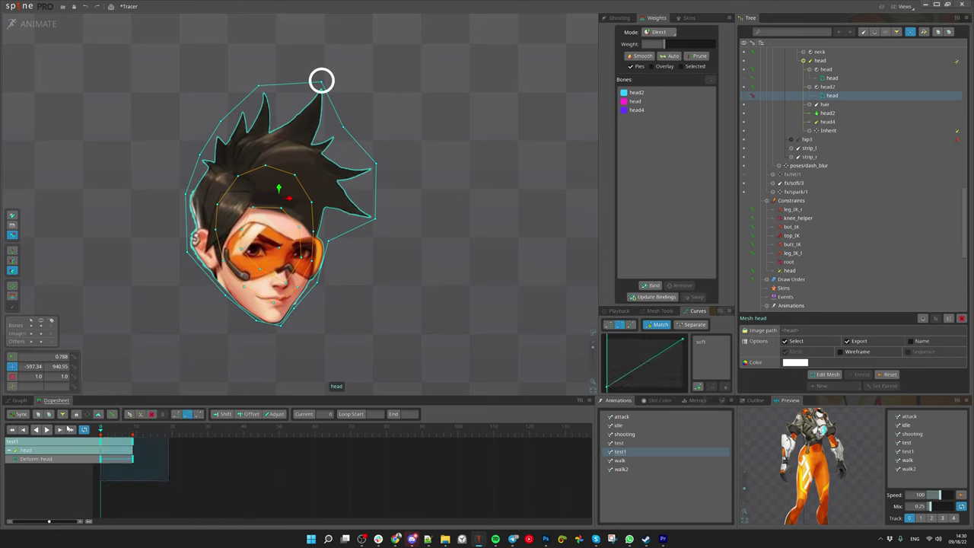
key("Delete")
Animate the head mesh's deform from frame 0 to an upside-down rotation at frame 20, copying the first key to frame 40 for playback.
left_click(752, 96)
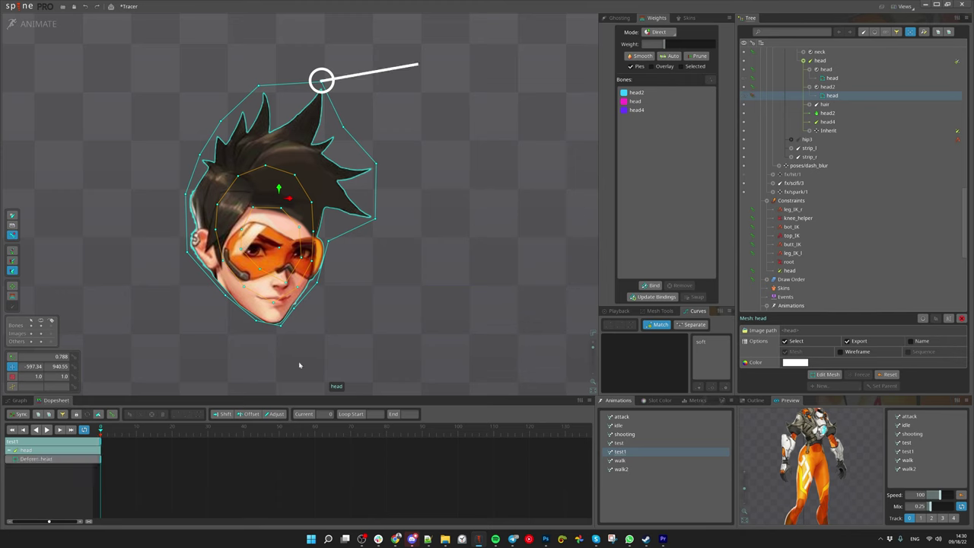
left_click_drag(523, 228, 133, 117)
left_click_drag(128, 480, 93, 439)
key("ctrl+c")
key("ctrl+c")
left_click(244, 428)
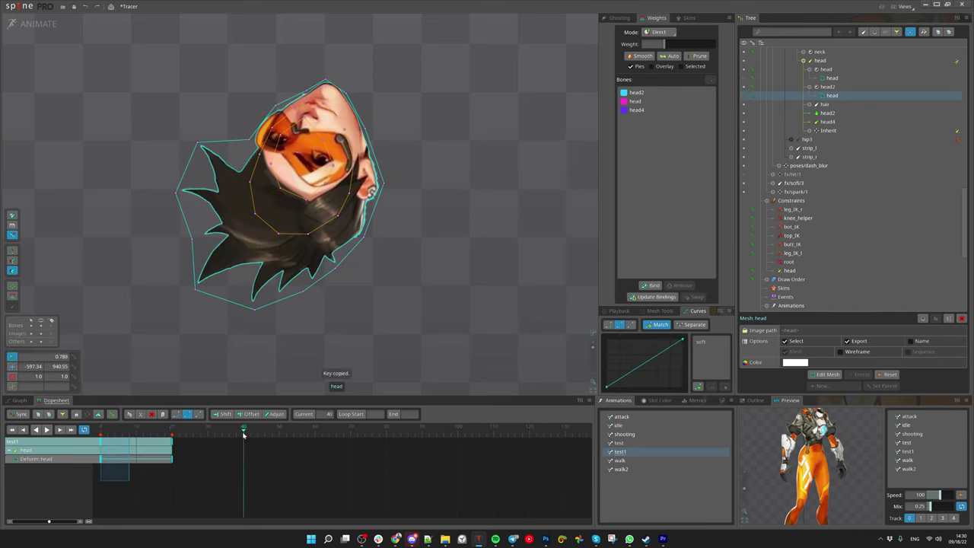
key("ctrl+v")
key("space")
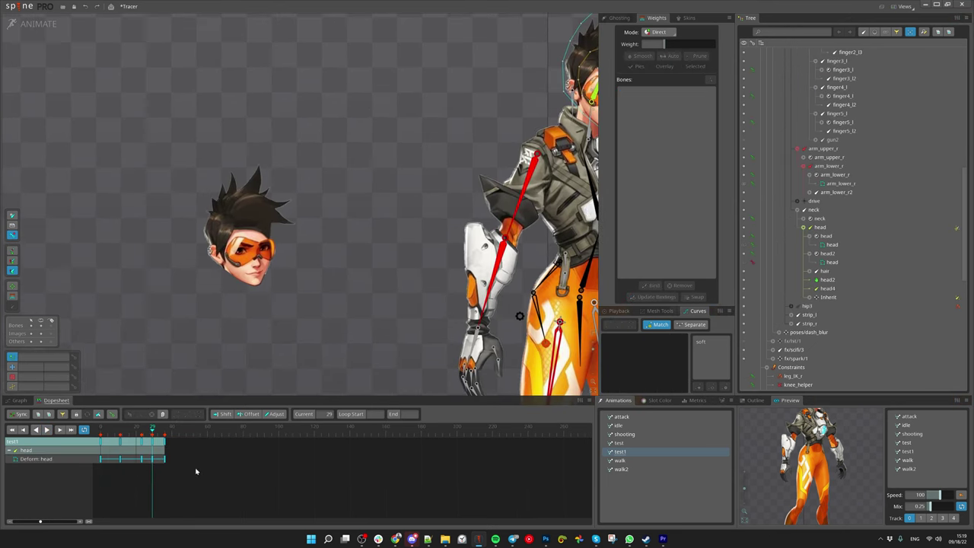
Select the head mesh's deform keys for inspection, play the animation, and select the detached head mesh.
left_click_drag(195, 470, 69, 434)
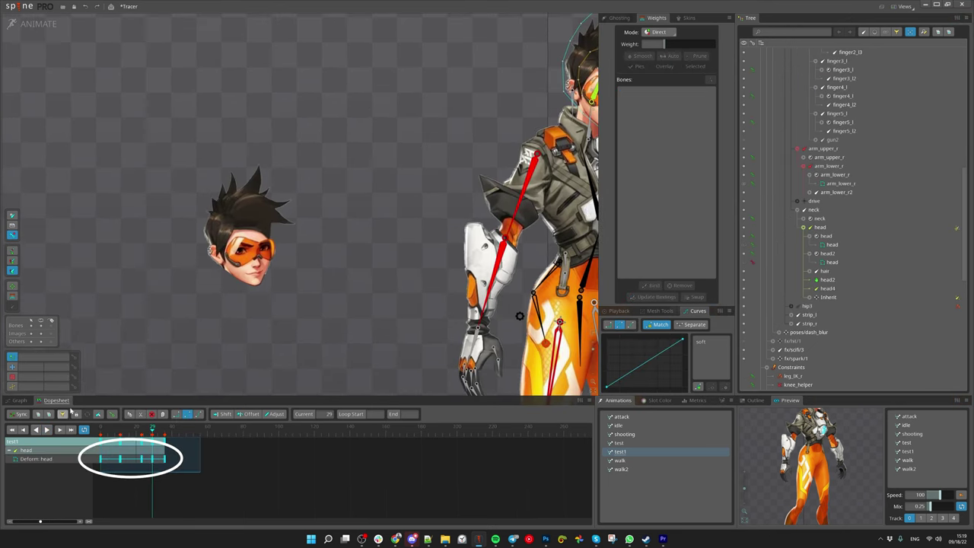
left_click_drag(301, 334, 309, 355)
key("space")
scroll(291, 329, "up", 2)
left_click(245, 220)
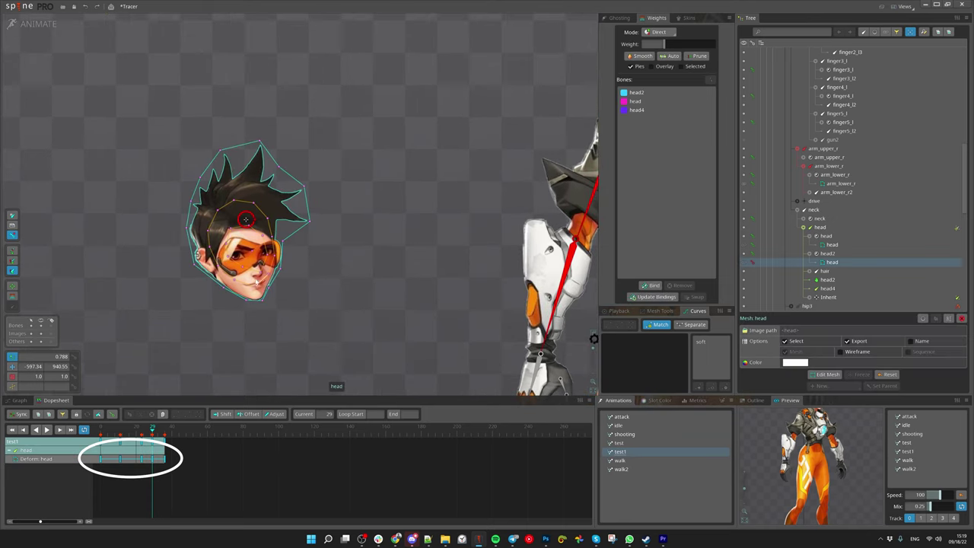
Examine the head2, head and head4 bones bound to the detached head mesh, and clear the selection.
left_click_drag(635, 110, 652, 91)
left_click(652, 101)
scroll(423, 272, "down", 3)
left_click_drag(419, 315, 380, 280)
key("space")
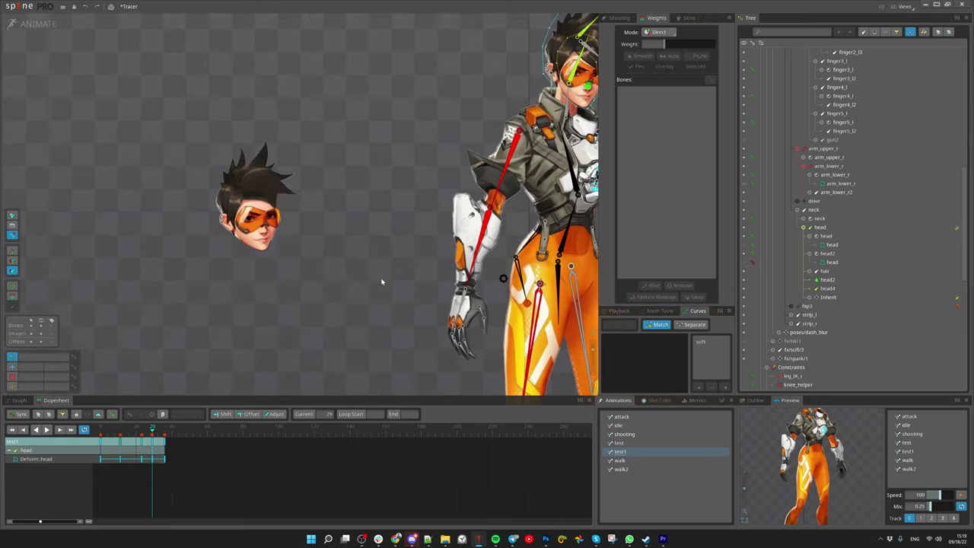
Review the JSON and Binary data export settings, and close them without exporting.
key("ctrl+e")
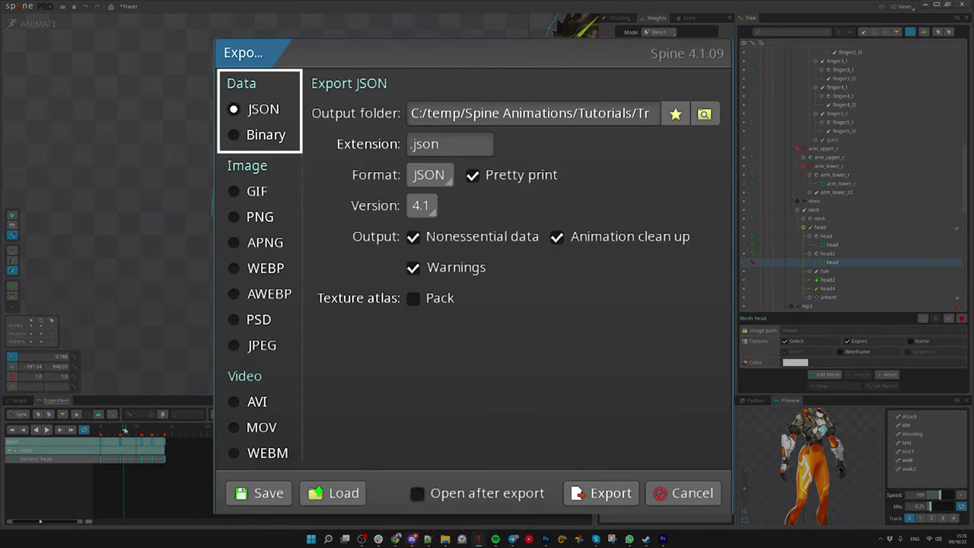
key("Escape")
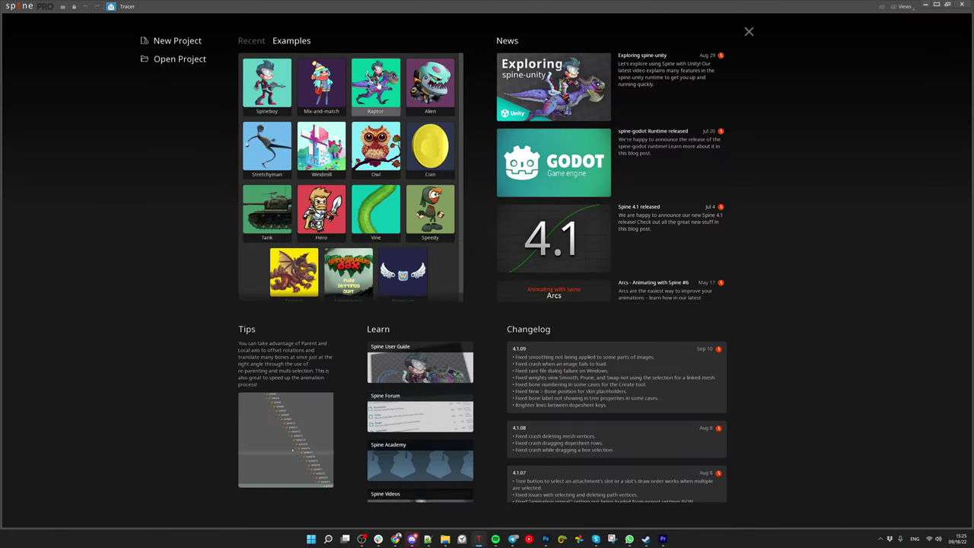
Open the Raptor example project and export its skeleton data as JSON.
left_click(376, 85)
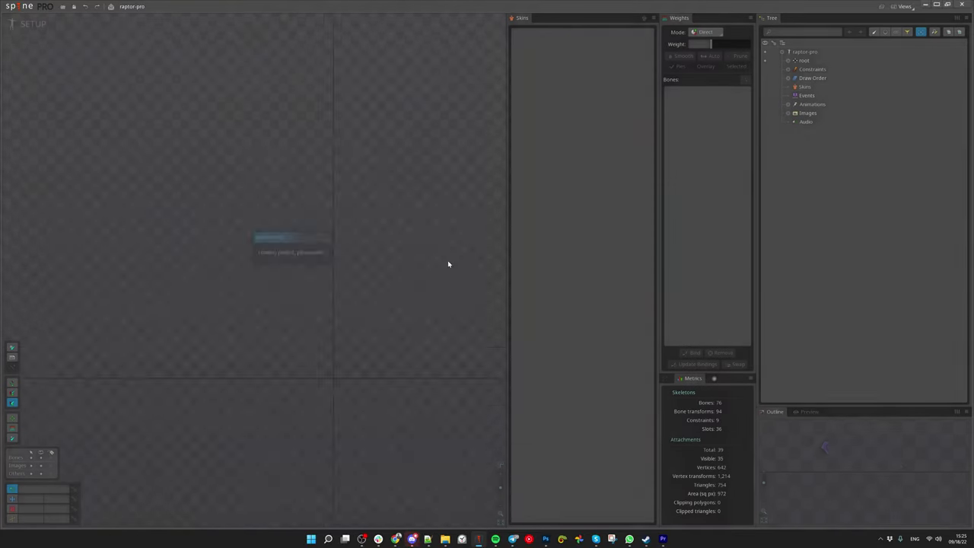
key("ctrl+e")
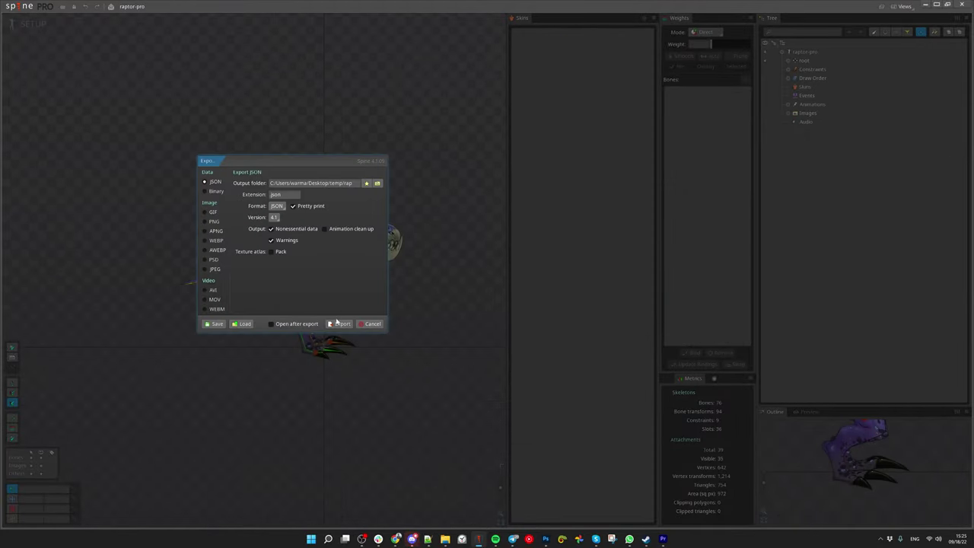
left_click(339, 323)
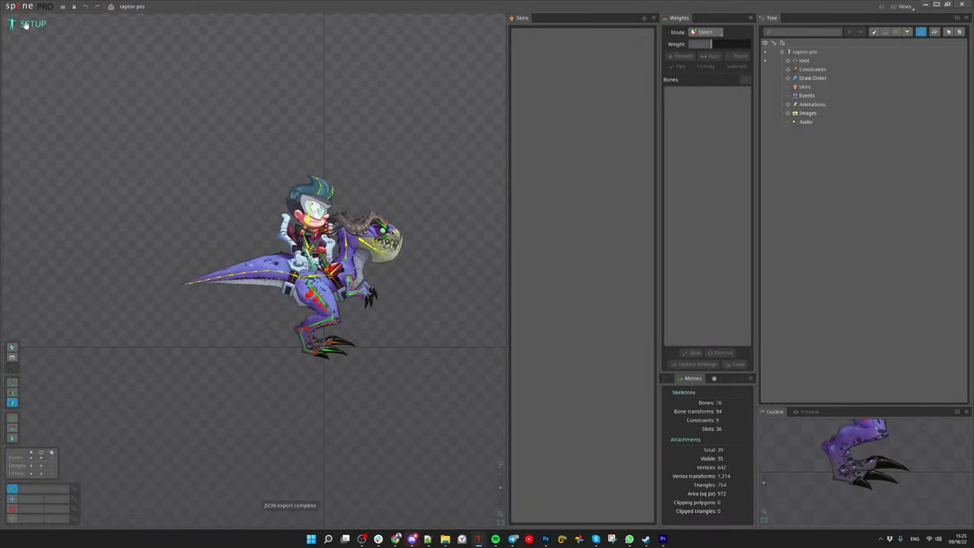
In Animate mode, select all the raptor and rider meshes and key their deforms at several frames of the walk animation through frame 38.
left_click(25, 25)
left_click(257, 201)
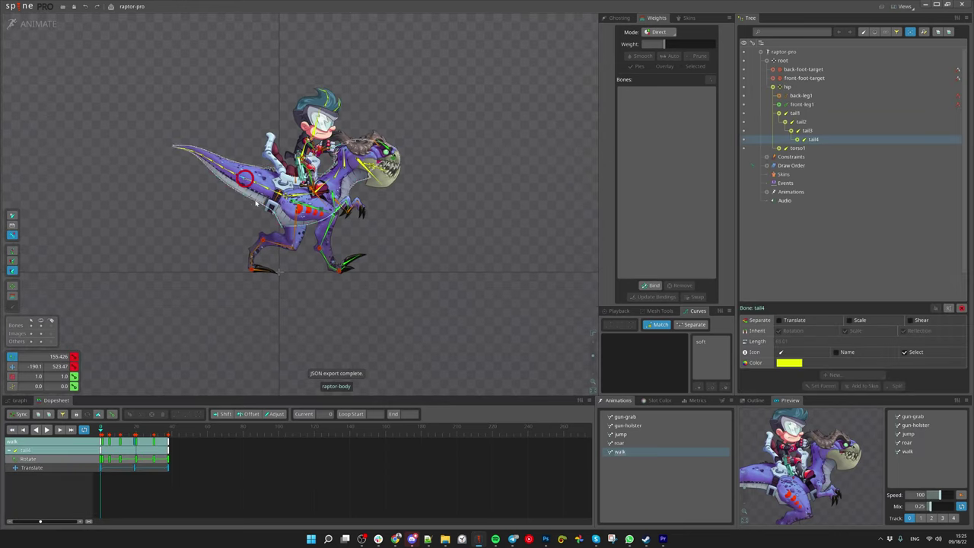
left_click(256, 203)
key("ctrl+a")
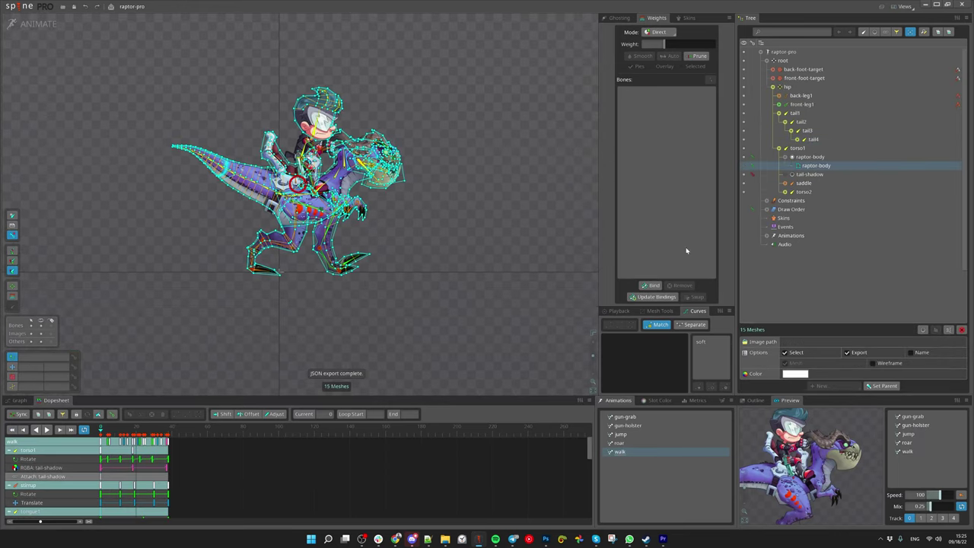
left_click(752, 165)
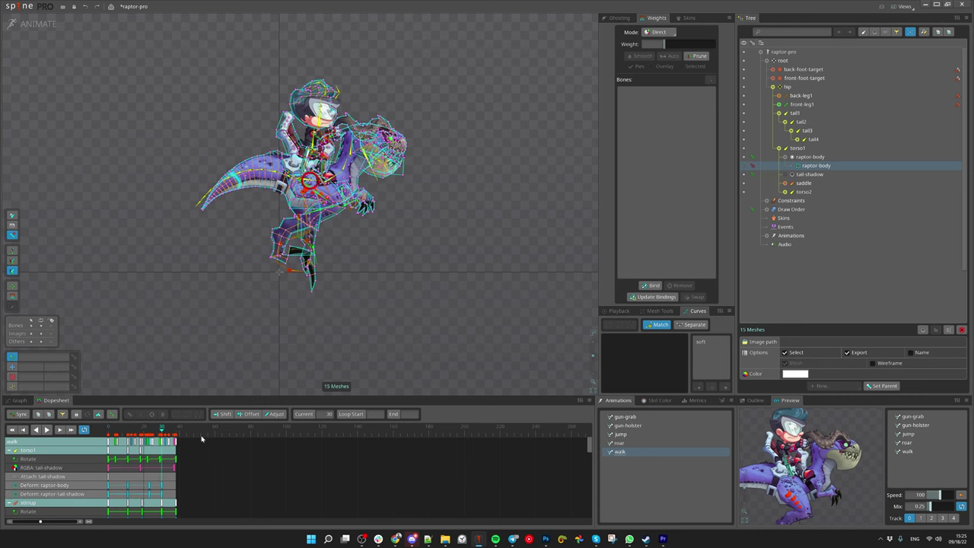
left_click(176, 431)
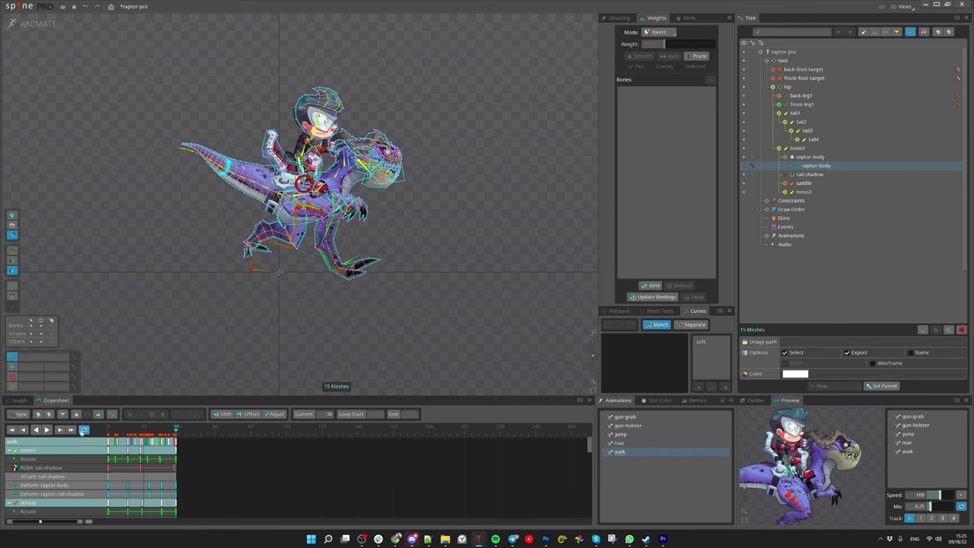
Filter the dopesheet to Deform timelines and copy all the meshes' deform keys from the walk animation.
left_click(64, 415)
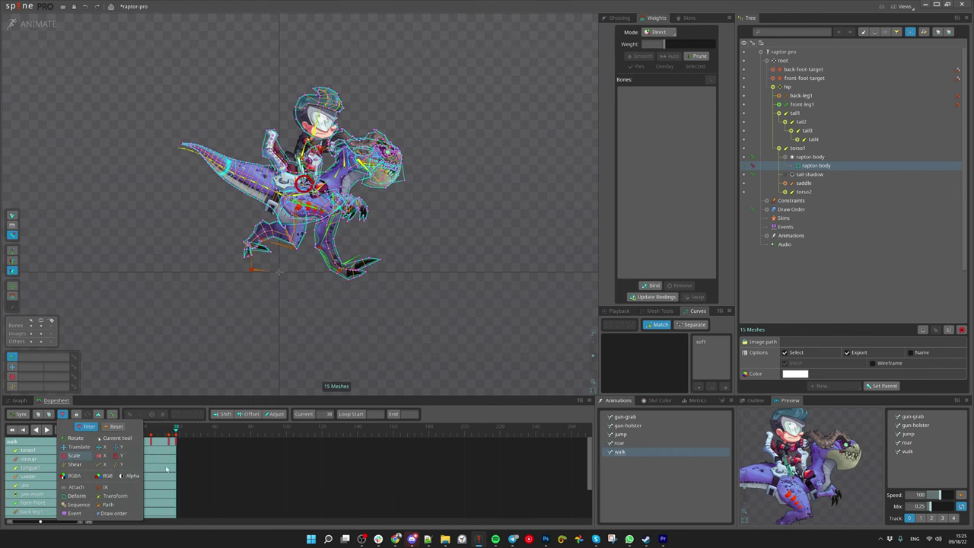
left_click(70, 493)
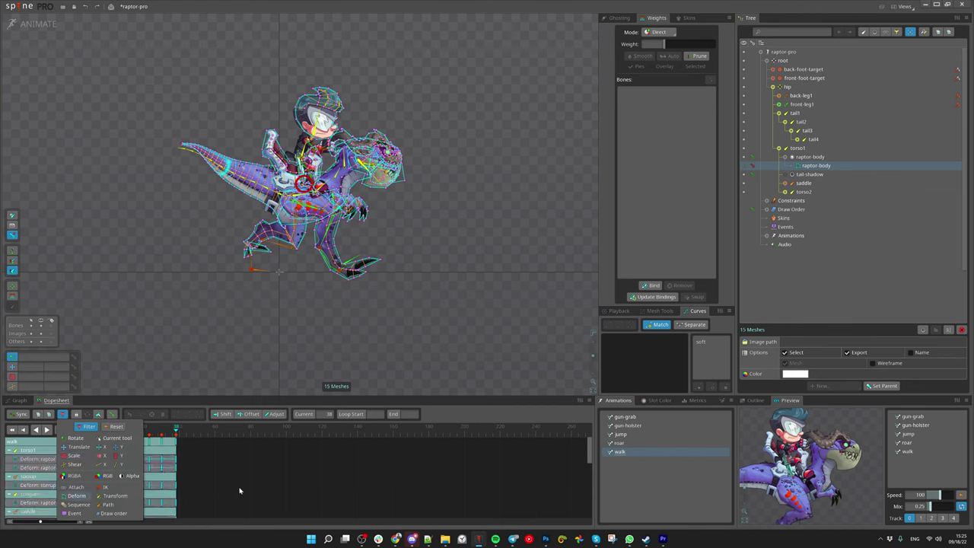
key("ctrl+c")
Paste the copied deform keys into the gun-holster, jump and roar animations, and return to walk.
left_click(629, 425)
key("ctrl+v")
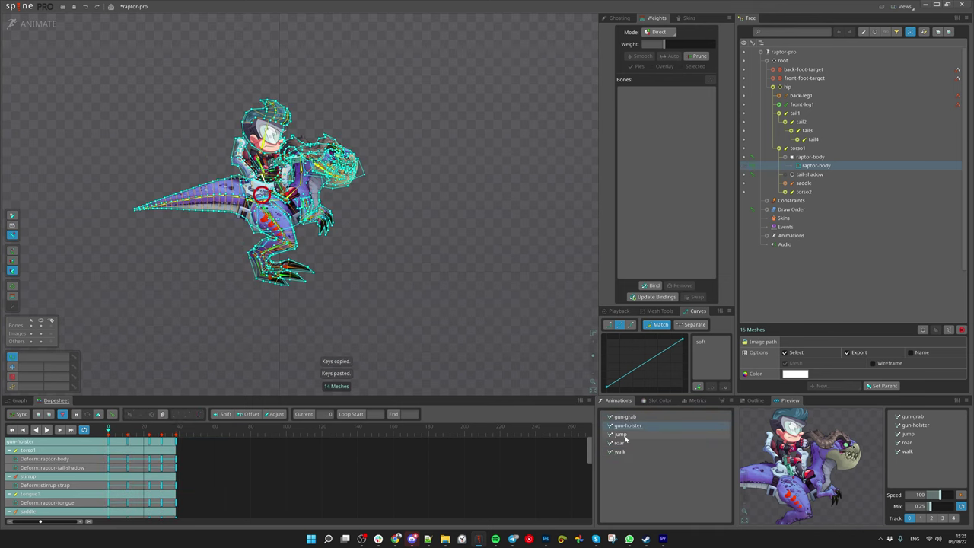
left_click(623, 435)
key("ctrl+v")
left_click(622, 444)
key("ctrl+v")
left_click(627, 453)
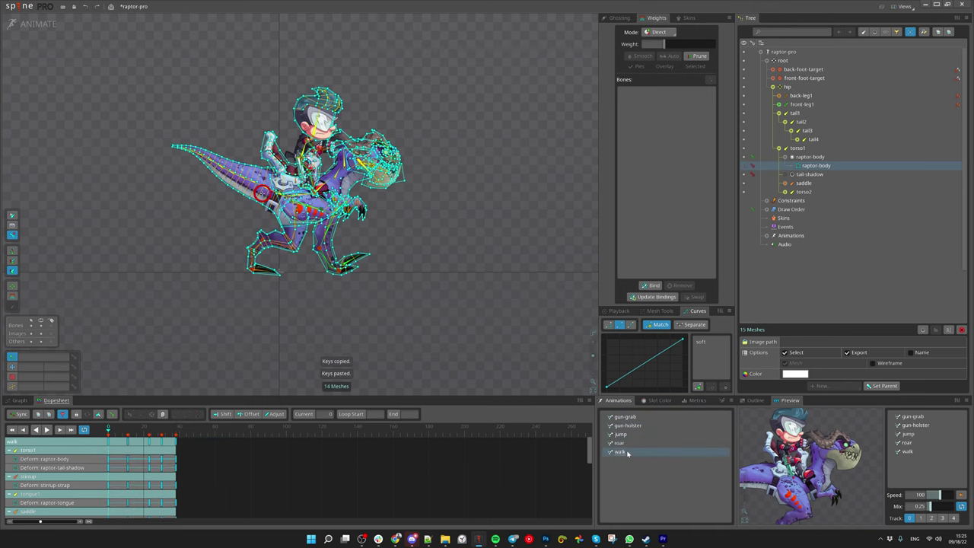
Rename the raptor-pro skeleton as new and export it as a separate JSON file.
key("ctrl+e")
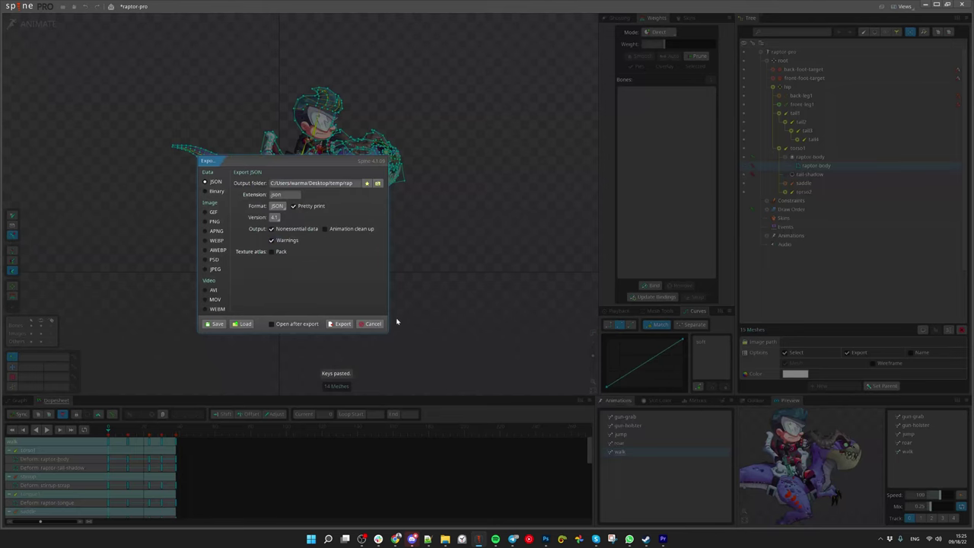
key("Escape")
double_click(786, 53)
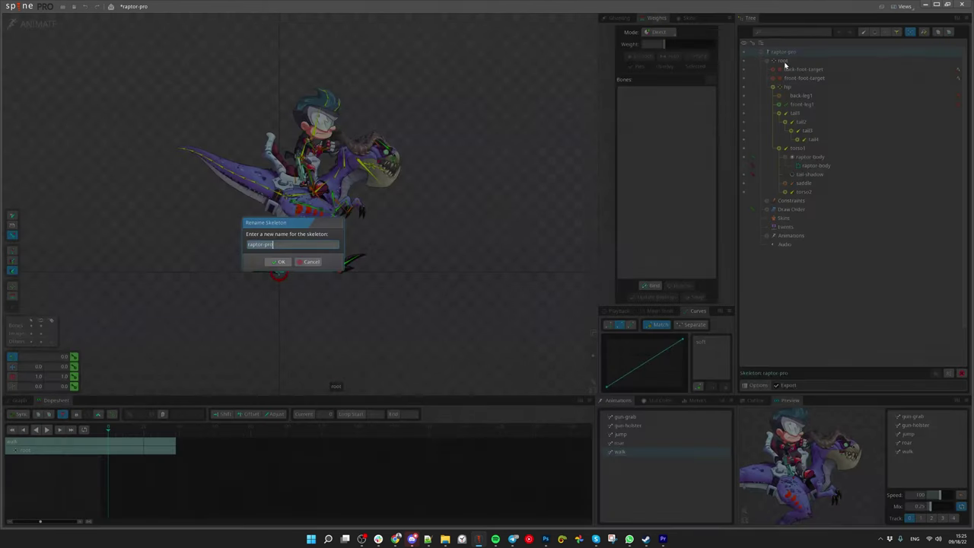
type("new")
key("Return")
key("ctrl+e")
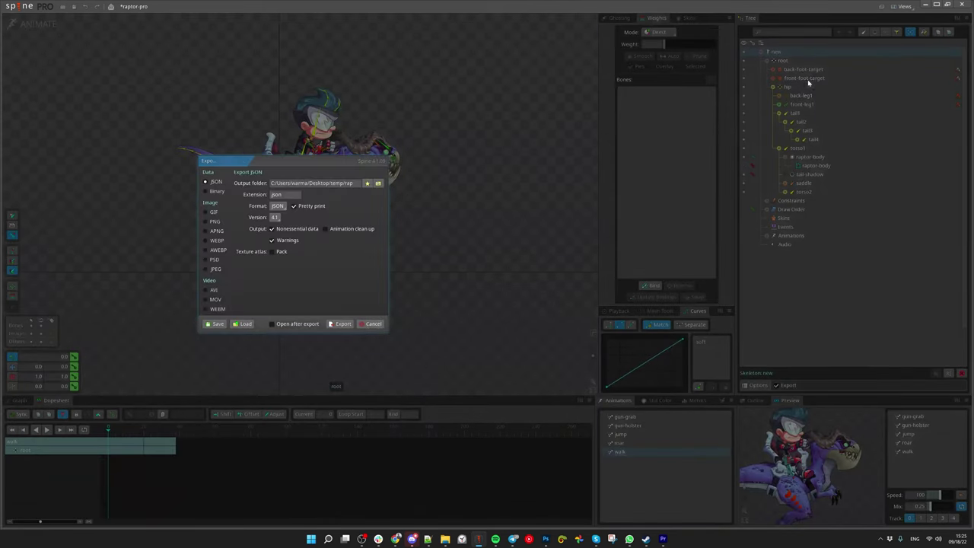
left_click(342, 324)
Switch to File Explorer and compare the file sizes of new.json and raptor-pro.json.
left_click(152, 92)
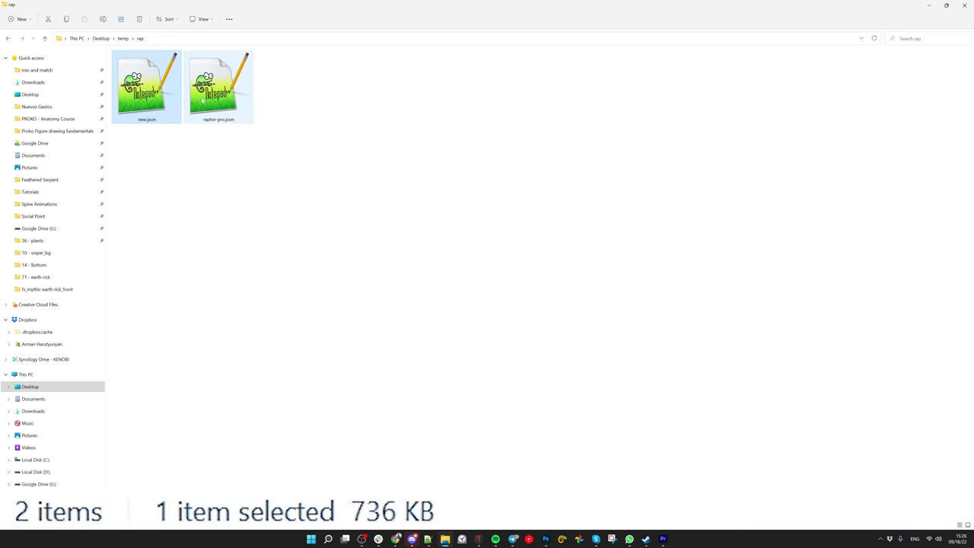
left_click(204, 93)
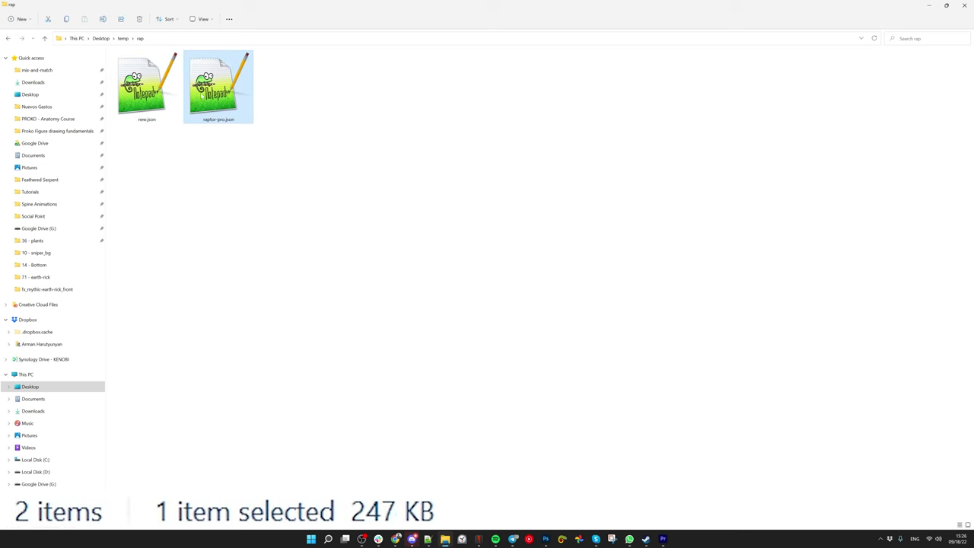
left_click(142, 88)
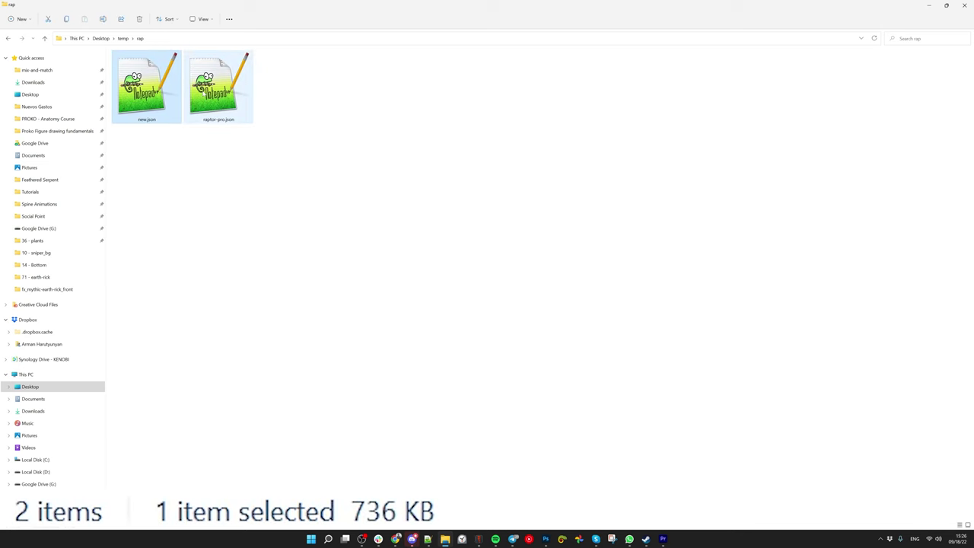
left_click(204, 92)
left_click(156, 91)
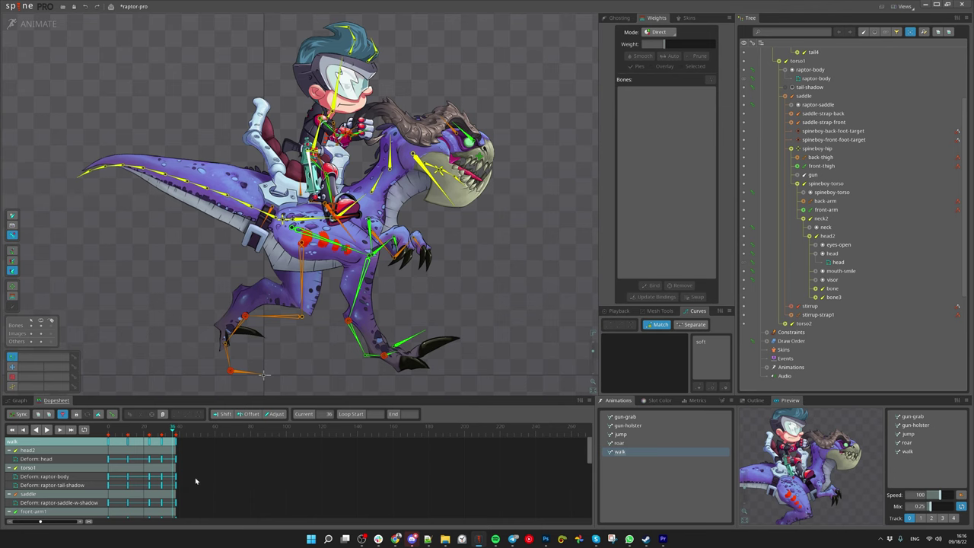
Delete the last three columns of mesh deform keys from the walk animation.
left_click_drag(196, 481, 144, 433)
key("Delete")
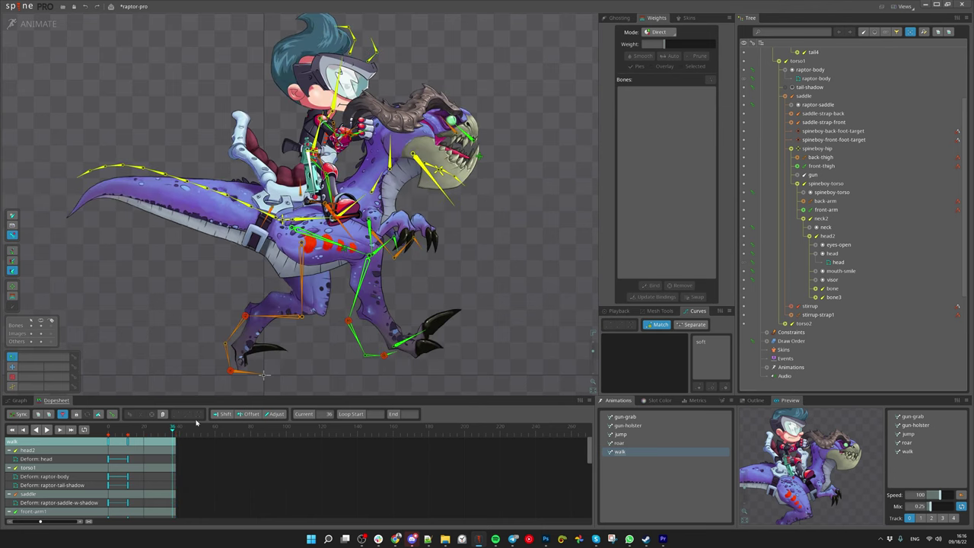
Select the rider's head mesh and remove all of its bound bones from the weights.
left_click(286, 80)
left_click(662, 137)
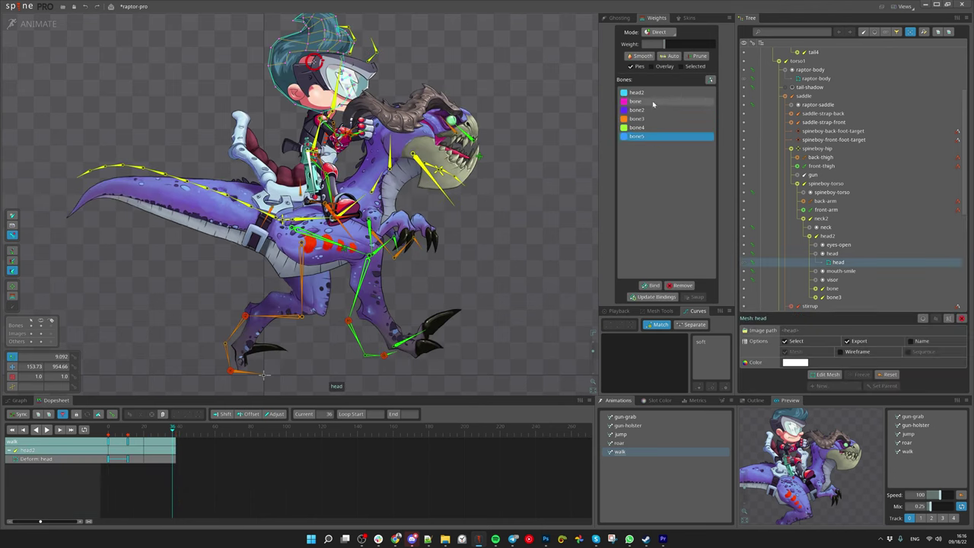
key("ctrl+a")
left_click(687, 287)
Delete the remaining mesh deform keys in the first two key columns of the walk animation.
left_click(137, 458)
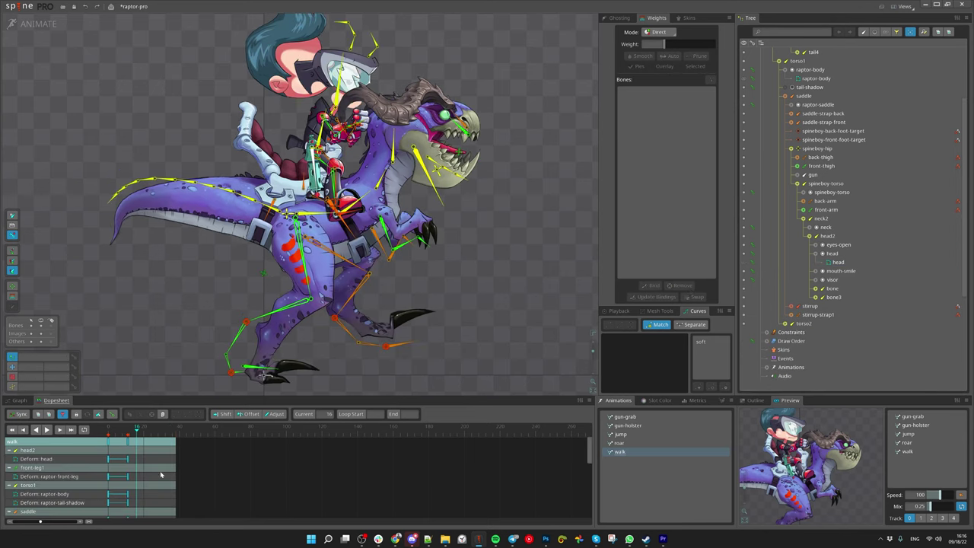
left_click_drag(160, 475, 99, 448)
left_click(136, 427)
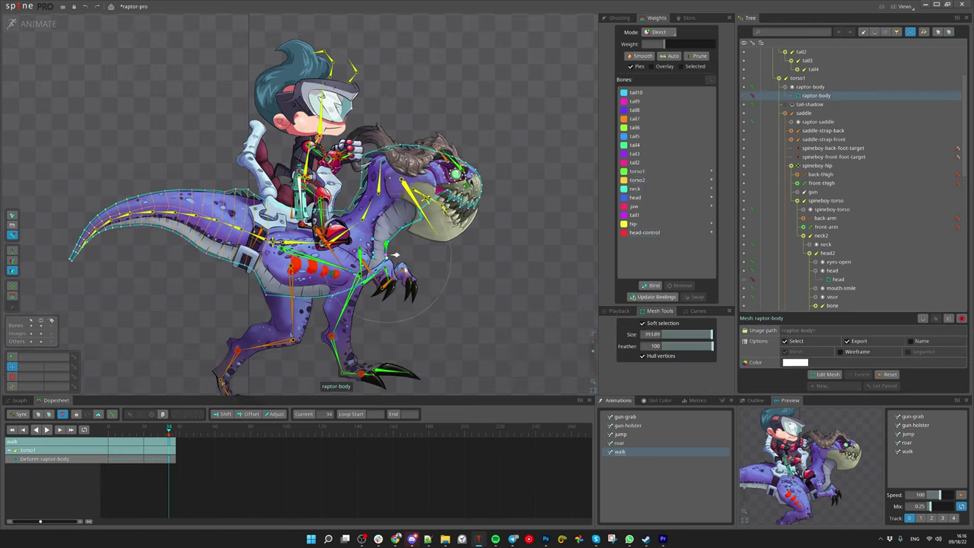
Compare the raptor-body mesh and its deform keys across the gun-holster, roar and walk animations.
left_click(620, 426)
left_click(328, 247)
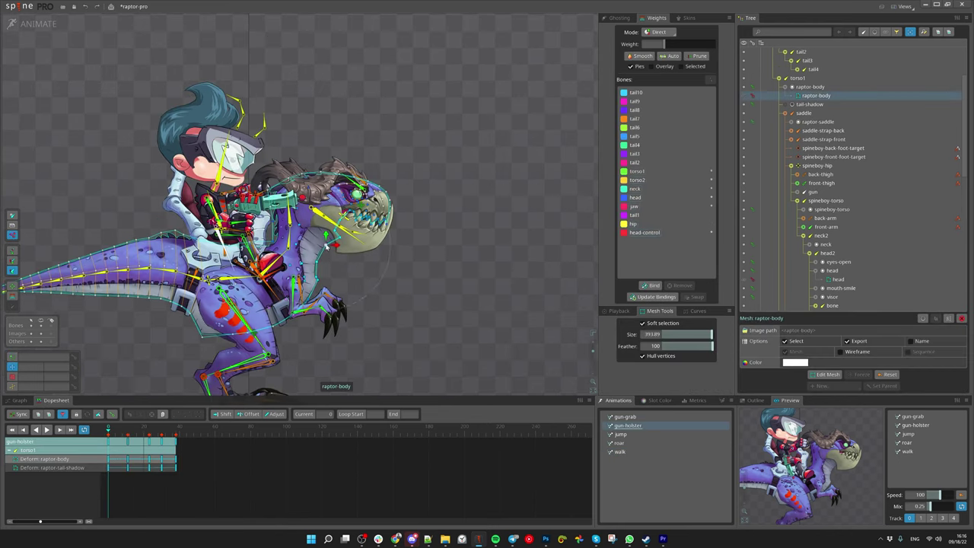
left_click(131, 295)
left_click(643, 442)
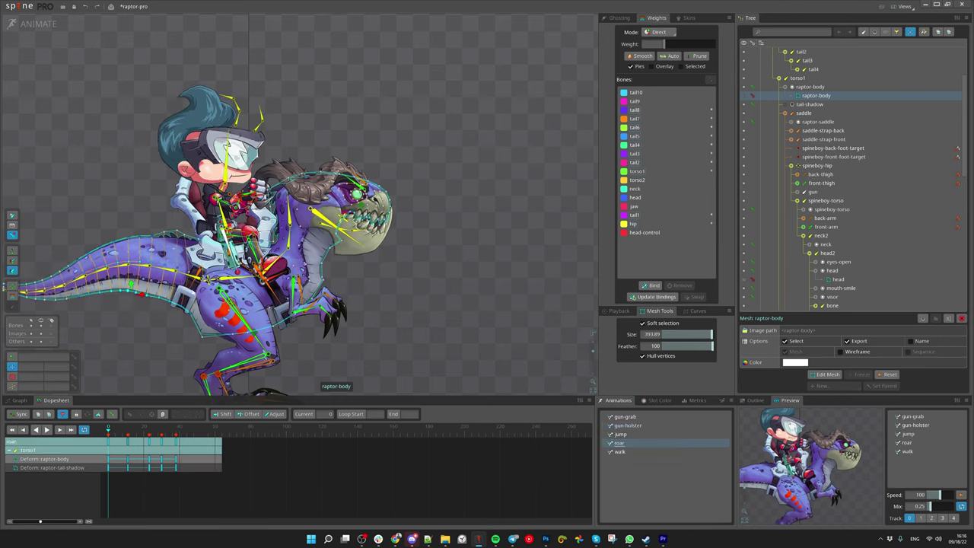
left_click_drag(149, 236, 191, 238)
left_click(302, 175)
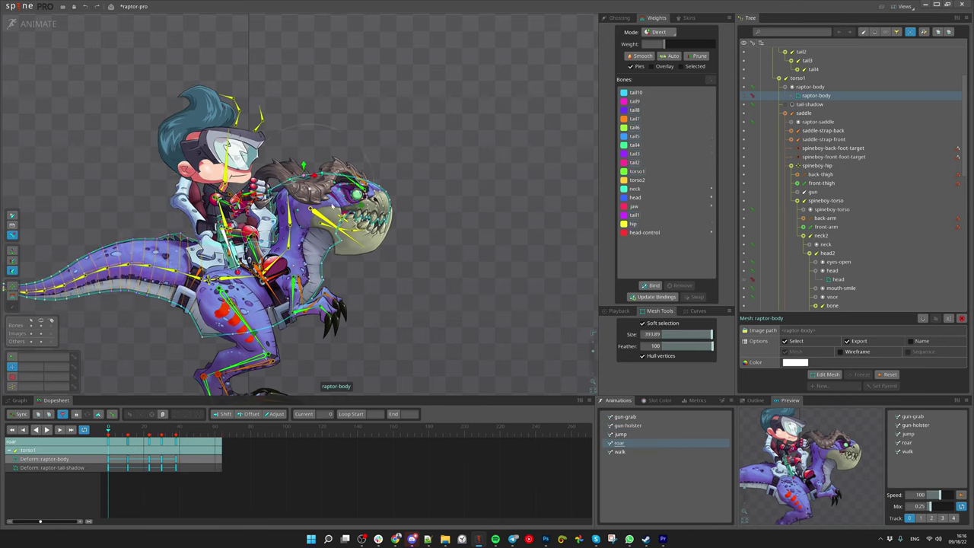
left_click(620, 452)
left_click(288, 322)
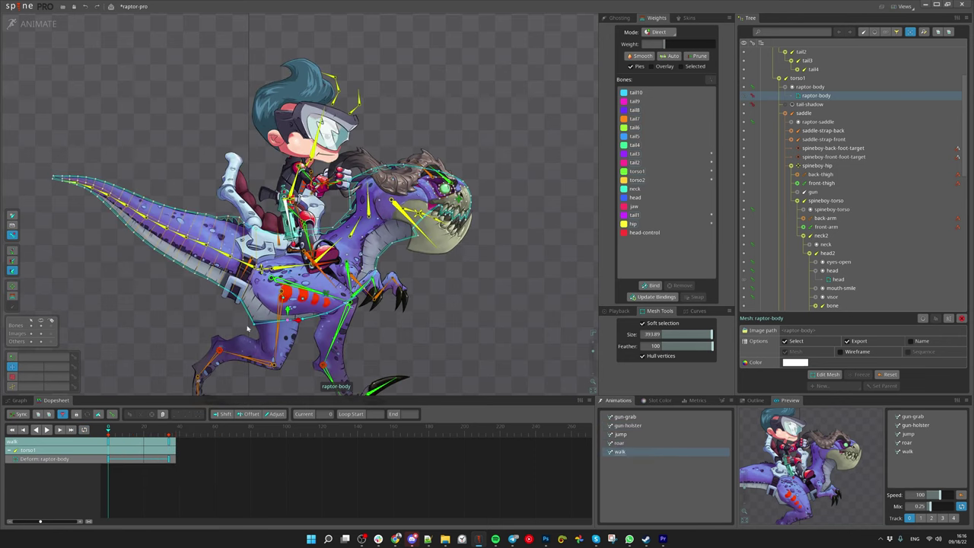
left_click(138, 433)
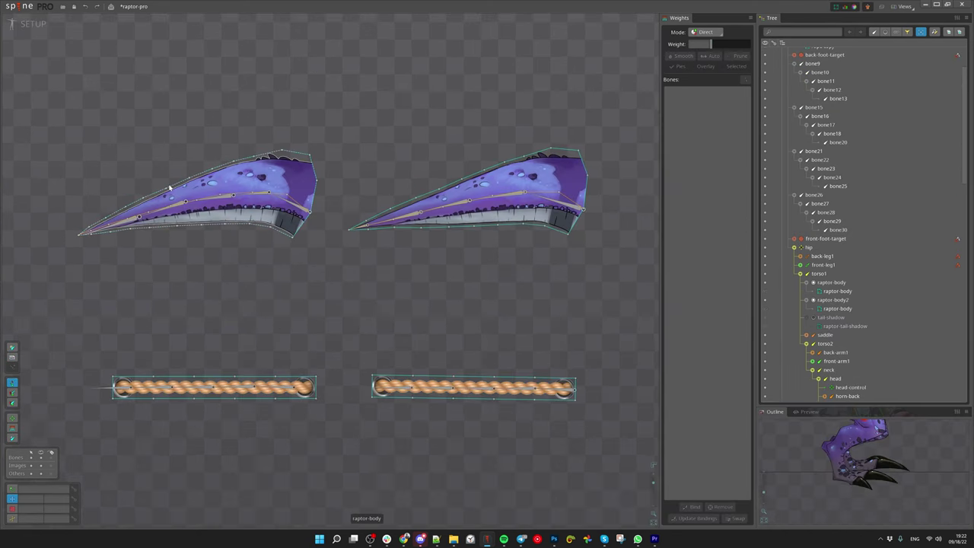
Select the left tail mesh and examine how its vertices and the ropes' vertices are spaced and weighted around the bones.
left_click(298, 217)
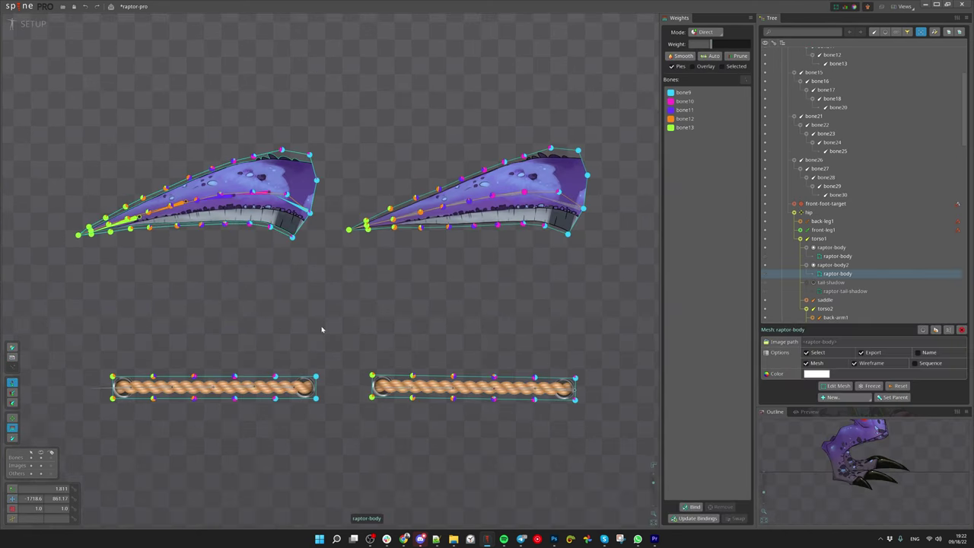
scroll(321, 334, "up", 2)
left_click_drag(321, 338, 328, 324)
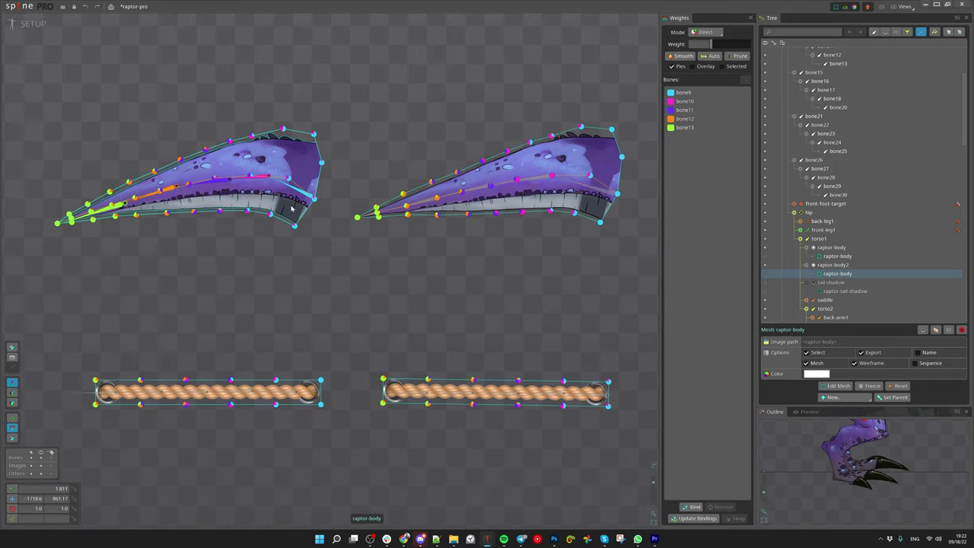
mouse_move(313, 288)
left_mouse_down()
mouse_move(305, 295)
mouse_move(314, 305)
mouse_move(311, 280)
left_mouse_up()
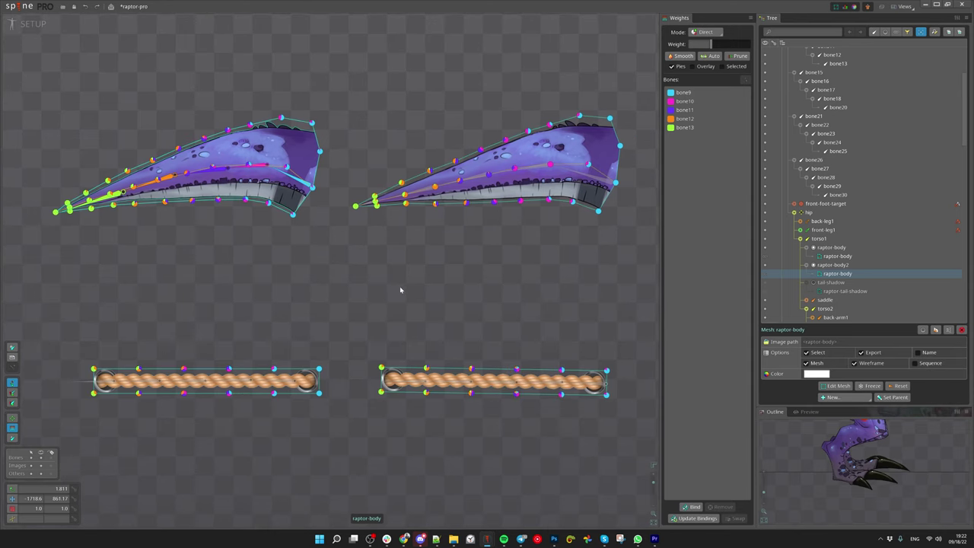
scroll(515, 378, "up", 3)
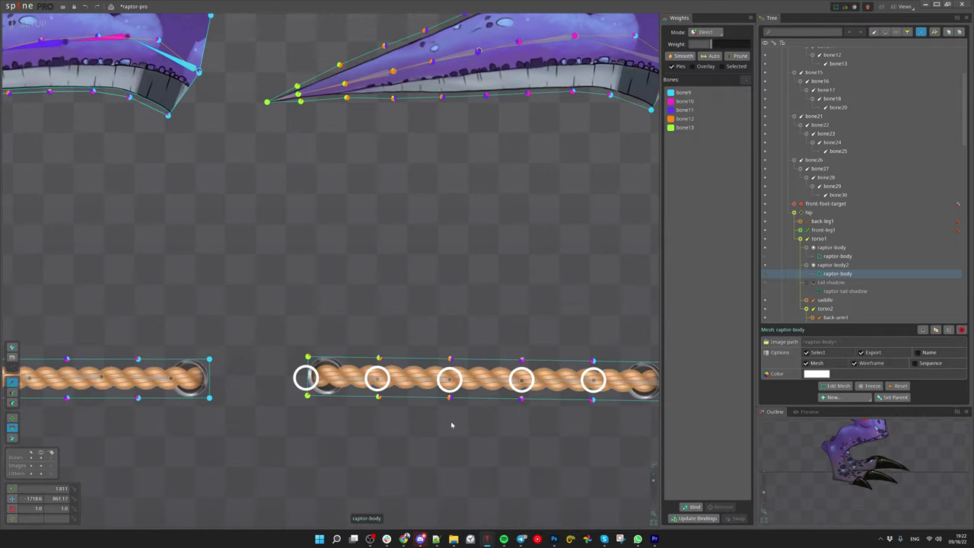
left_click_drag(498, 133, 469, 332)
scroll(464, 323, "up", 4)
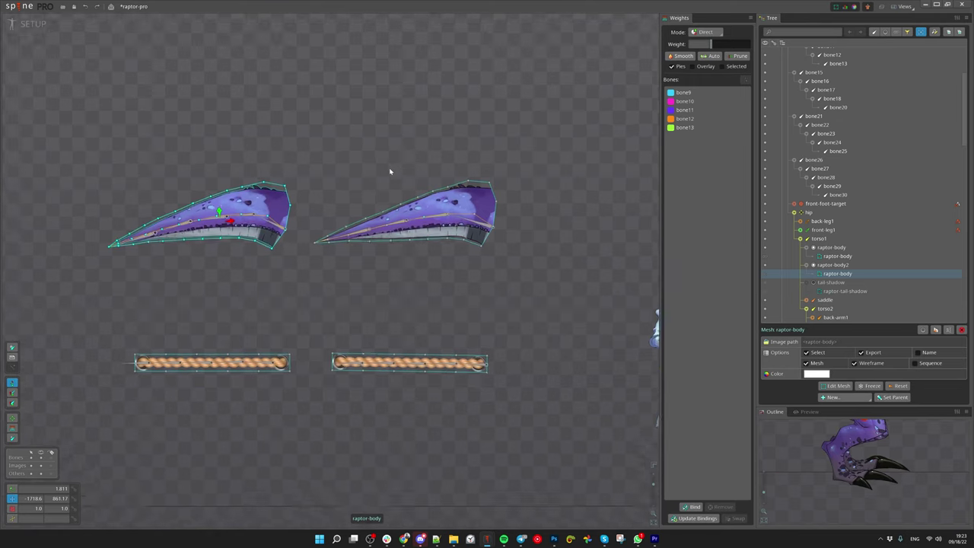
Try pruning the weights of three vertices along the upper edge of the right tail mesh.
left_click(437, 217)
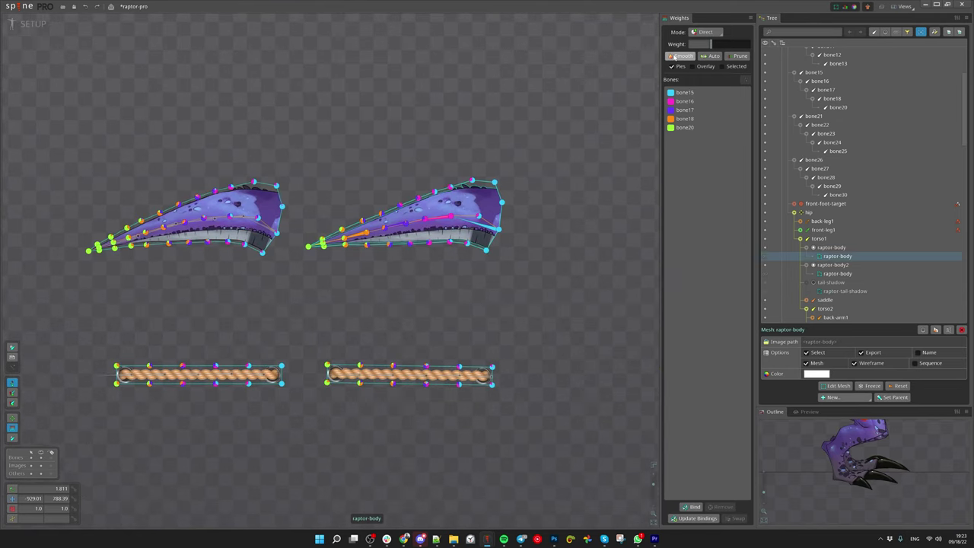
scroll(468, 200, "up", 4)
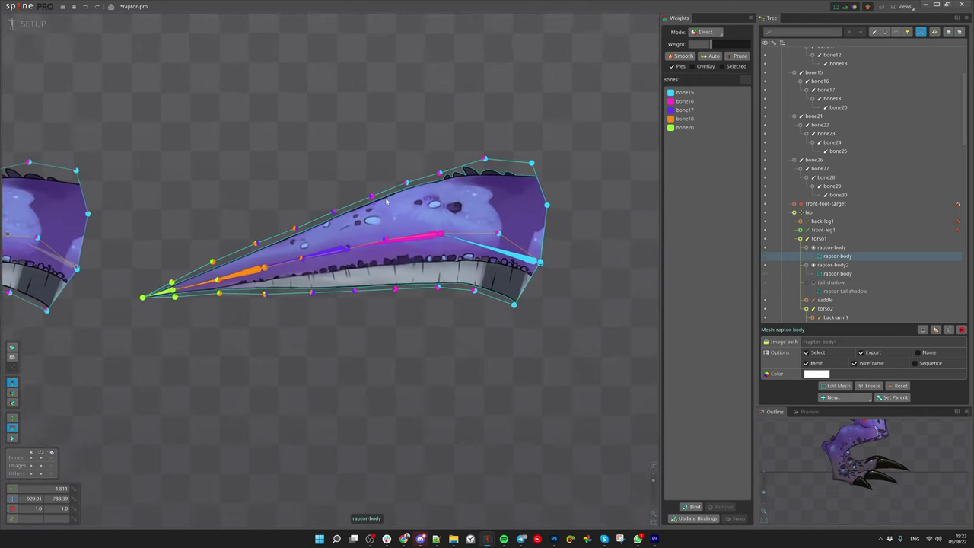
left_click(371, 196)
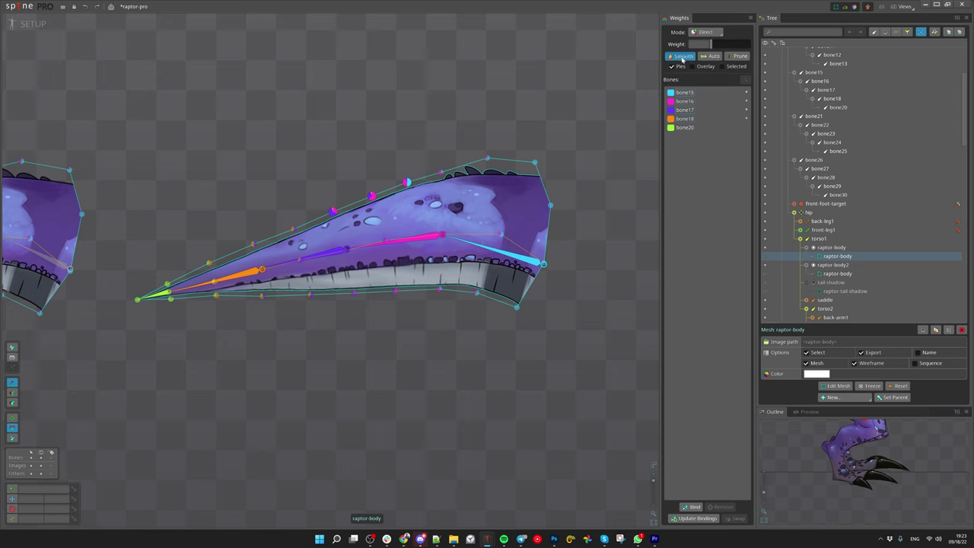
left_click(737, 56)
left_click_drag(344, 215, 351, 106)
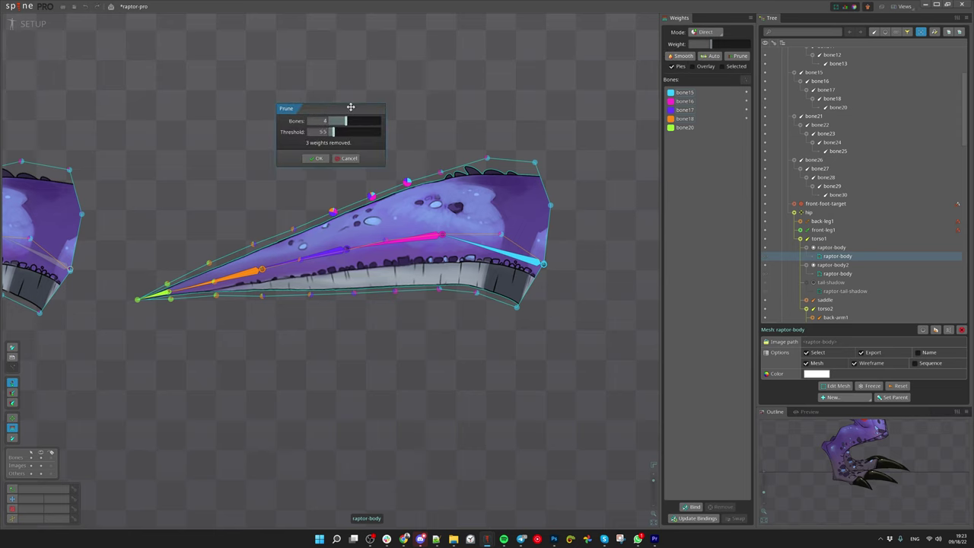
left_click(344, 159)
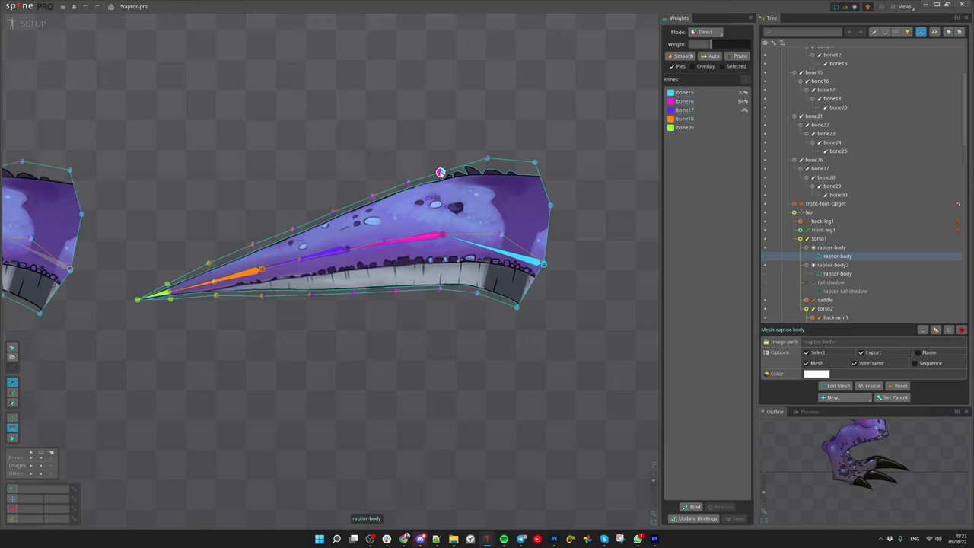
Compute automatic weights for the selected upper-edge tail vertices and go through the bound bones from bone17 to bone20.
left_click(706, 57)
left_click(684, 110)
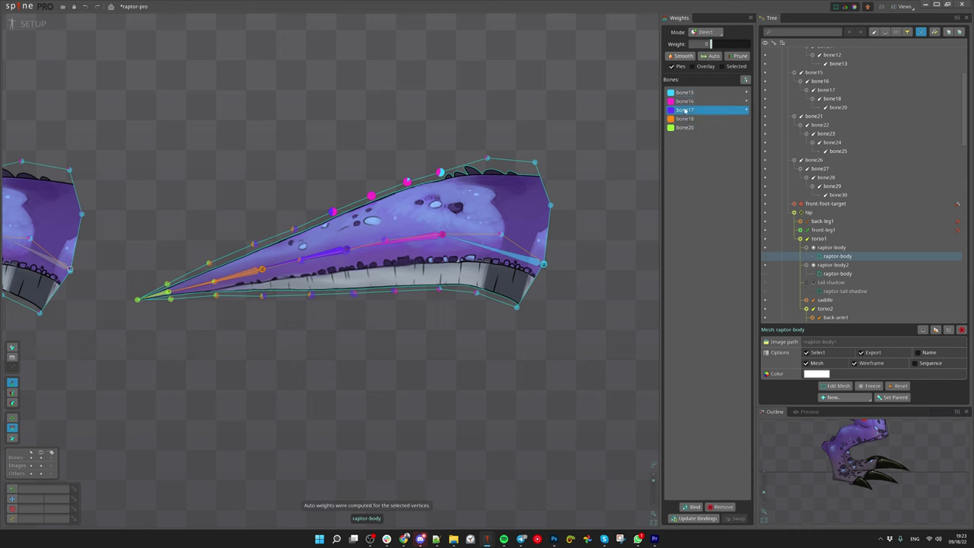
left_click_drag(684, 110, 685, 127)
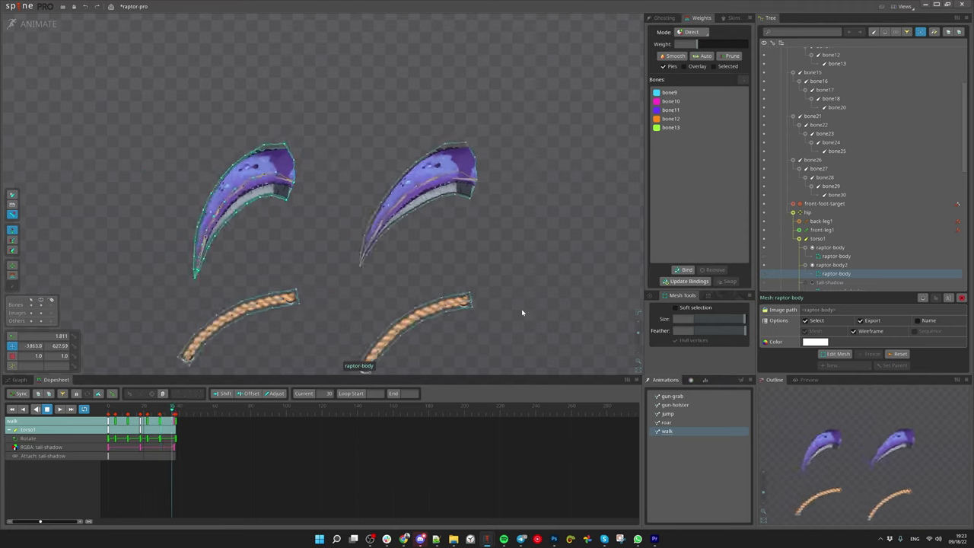
Open the metrics for the walk animation with the bending tail and rope meshes.
left_click(706, 381)
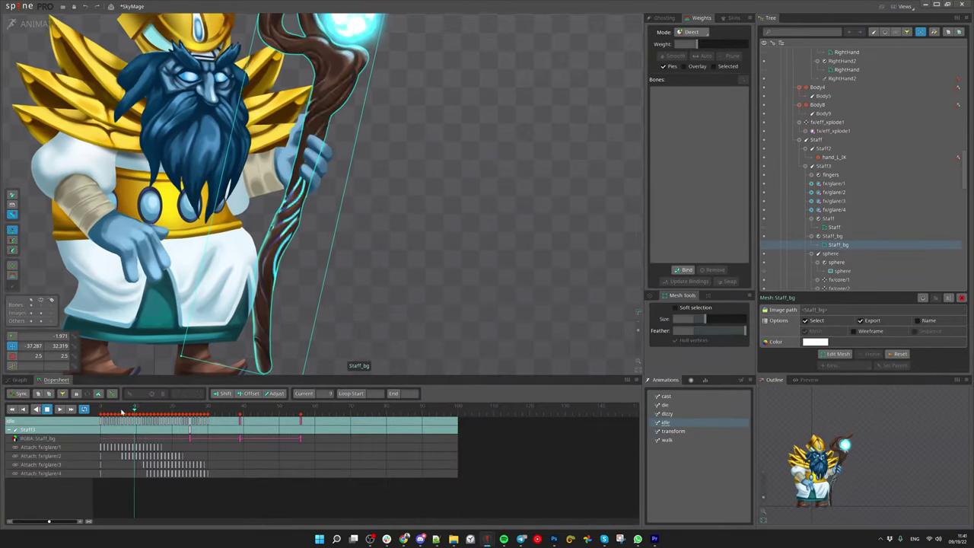
Move the Staff_bg and Staff meshes to the right in the SkyMage idle animation.
left_click(119, 411)
left_click_drag(453, 315, 526, 315)
left_click_drag(302, 254, 335, 258)
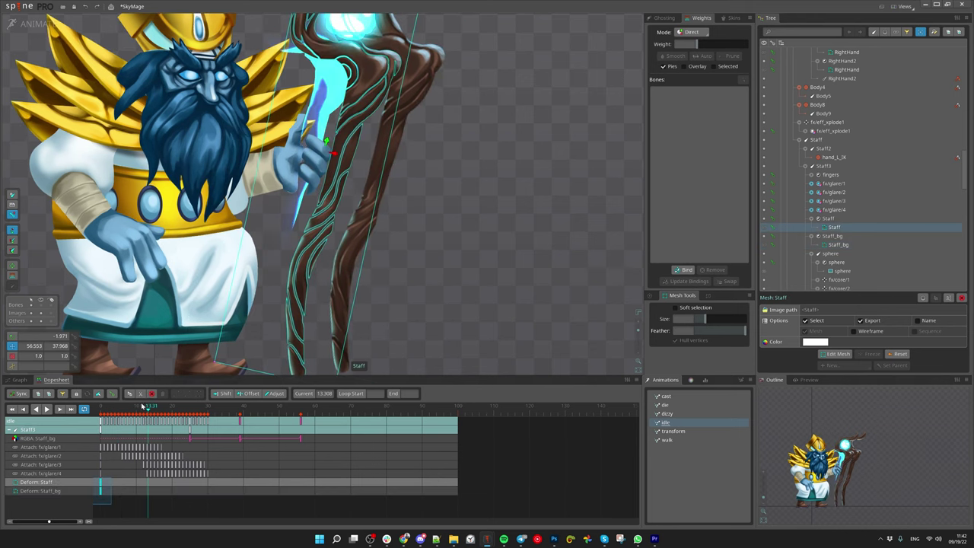
Delete the Staff and Staff_bg deform keys at the start of idle and scrub through the animation.
left_click(143, 410)
mouse_move(141, 410)
left_mouse_down()
mouse_move(152, 411)
mouse_move(128, 411)
left_mouse_up()
key("Delete")
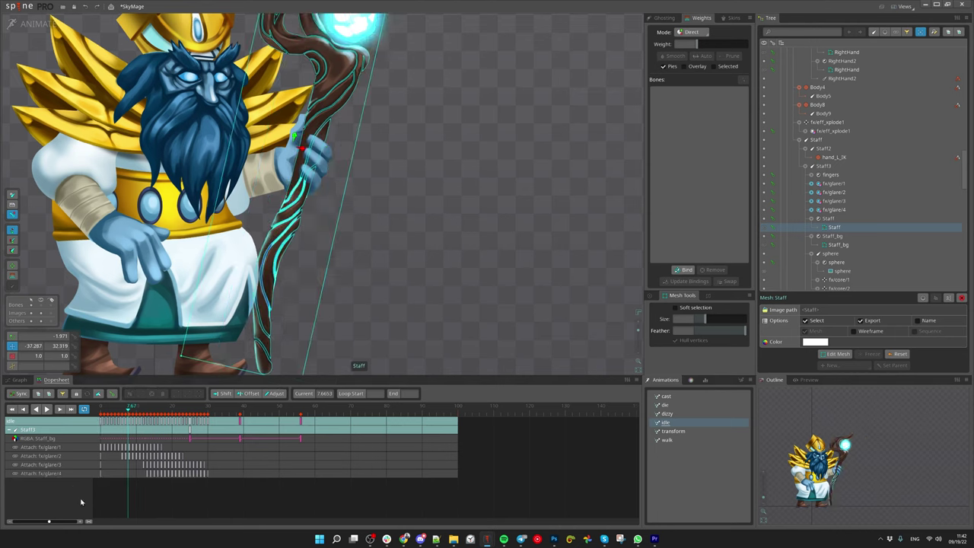
left_click_drag(108, 408, 152, 420)
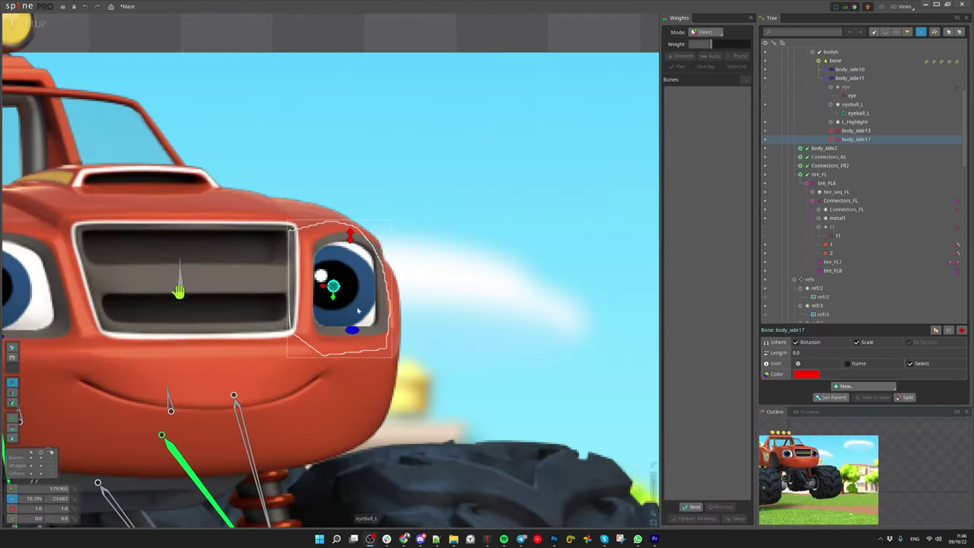
Try moving the body_side17 bone of the truck's eye, and undo the move.
mouse_move(333, 287)
left_mouse_down()
mouse_move(348, 293)
mouse_move(349, 268)
mouse_move(323, 278)
left_mouse_up()
key("ctrl+z")
key("ctrl+z")
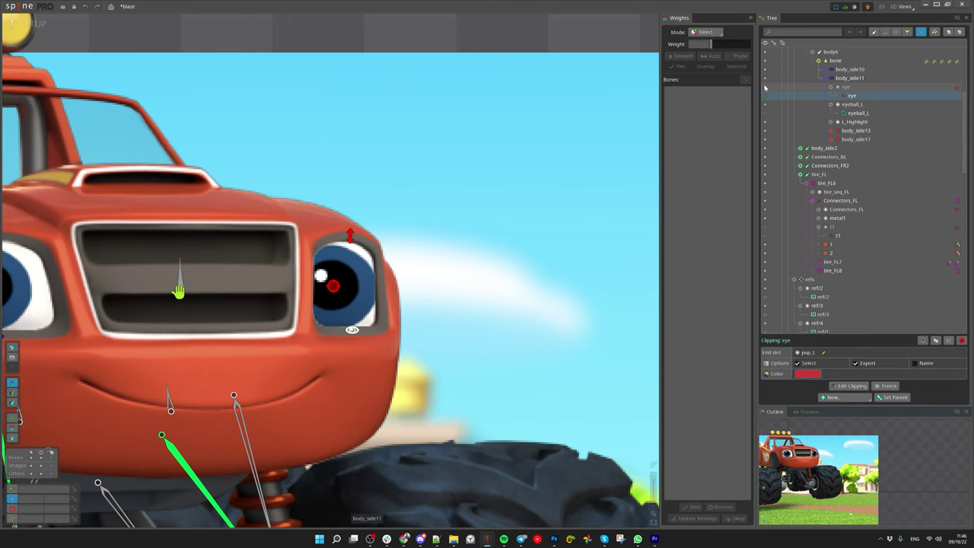
Show the eye clipping attachment and move the eye's bone up and to the right.
left_click(764, 86)
mouse_move(333, 286)
left_mouse_down()
mouse_move(348, 281)
mouse_move(325, 282)
mouse_move(366, 311)
mouse_move(346, 272)
left_mouse_up()
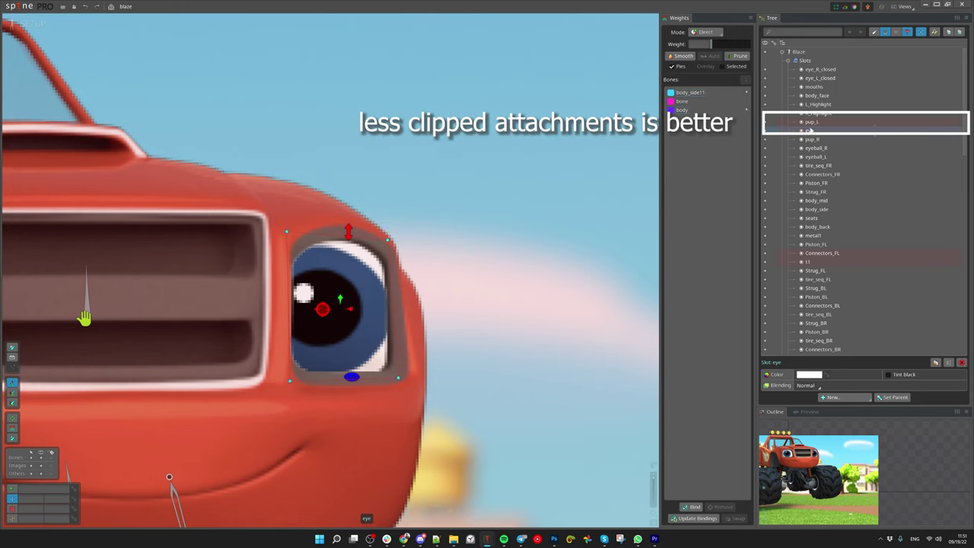
Select the eye and pup_L slots and test moving the eye to examine which attachments are clipped.
left_click(811, 123)
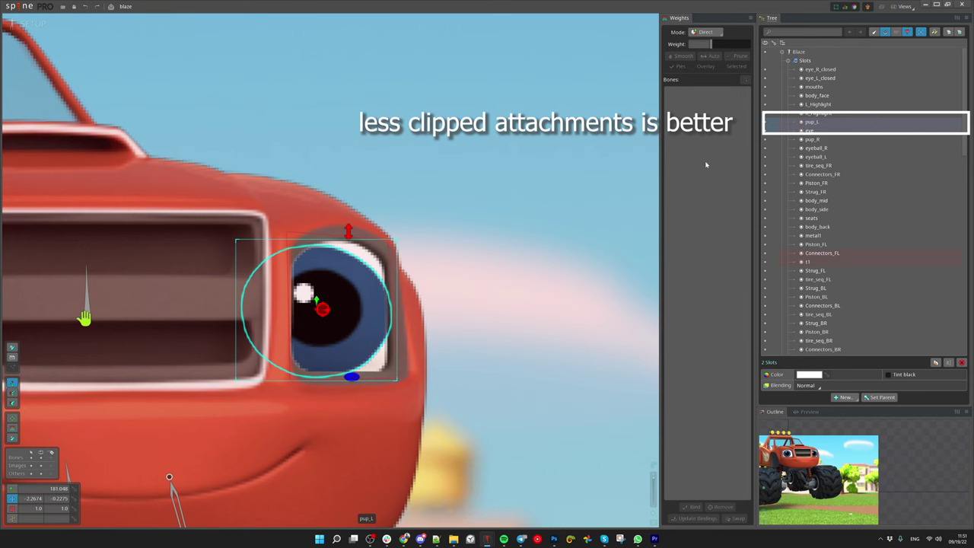
key("space")
left_click_drag(305, 331, 360, 295)
key("ctrl+z")
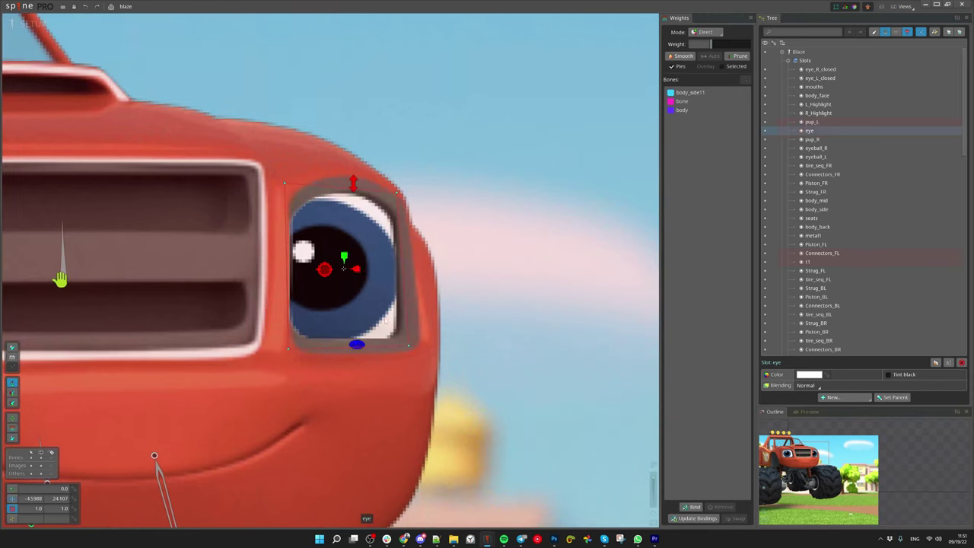
left_click_drag(385, 320, 364, 334)
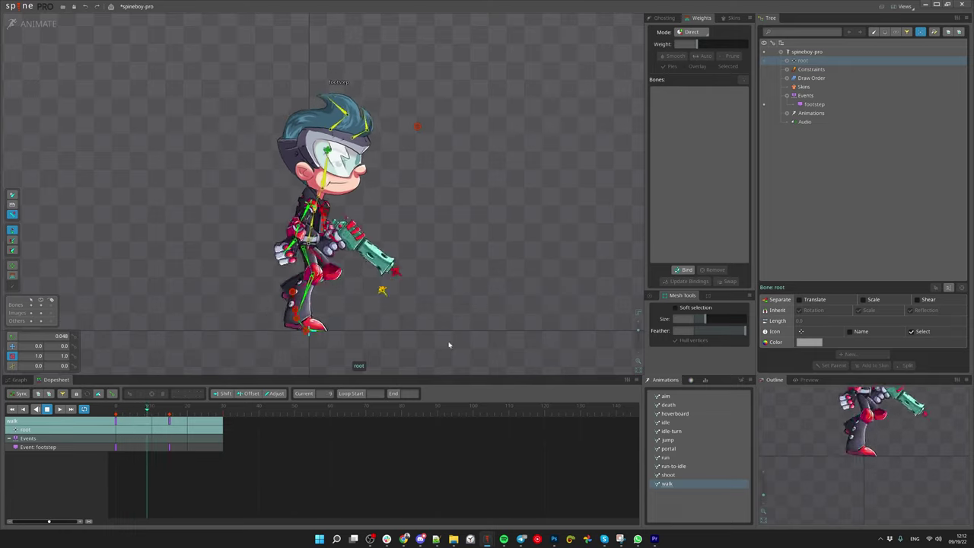
Key the root bone's scale at frame 17 of the walk animation and set its X scale to 0 at frame 18.
left_click_drag(151, 410, 177, 411)
left_click(73, 355)
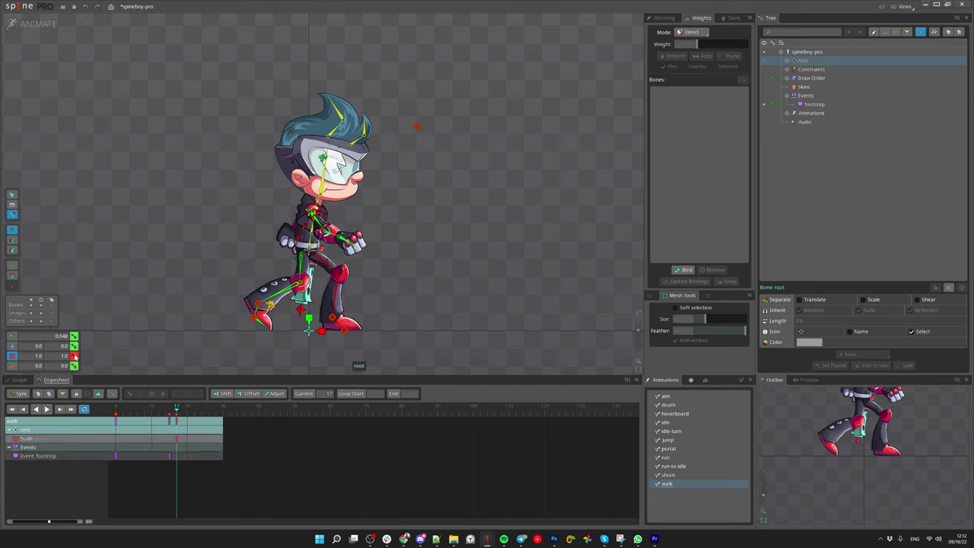
left_click(180, 410)
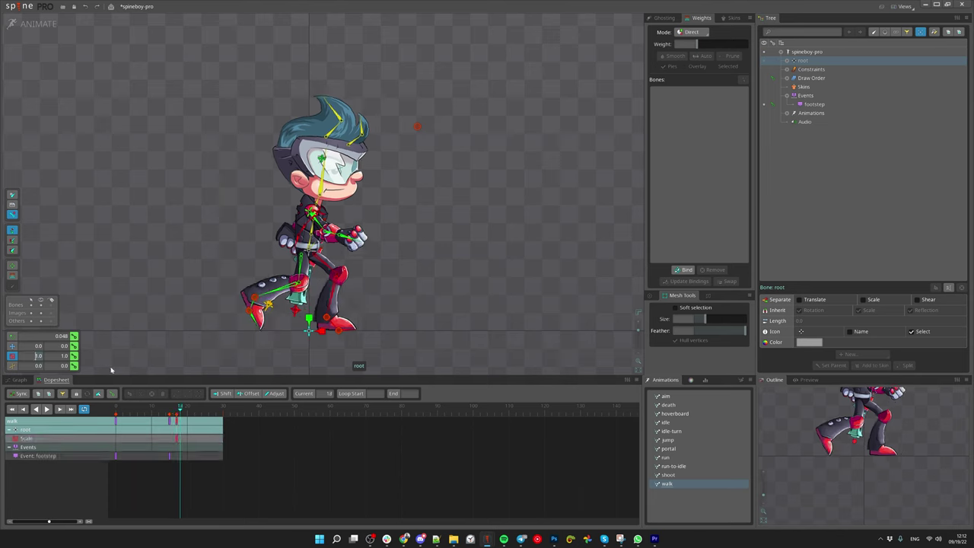
key("Return")
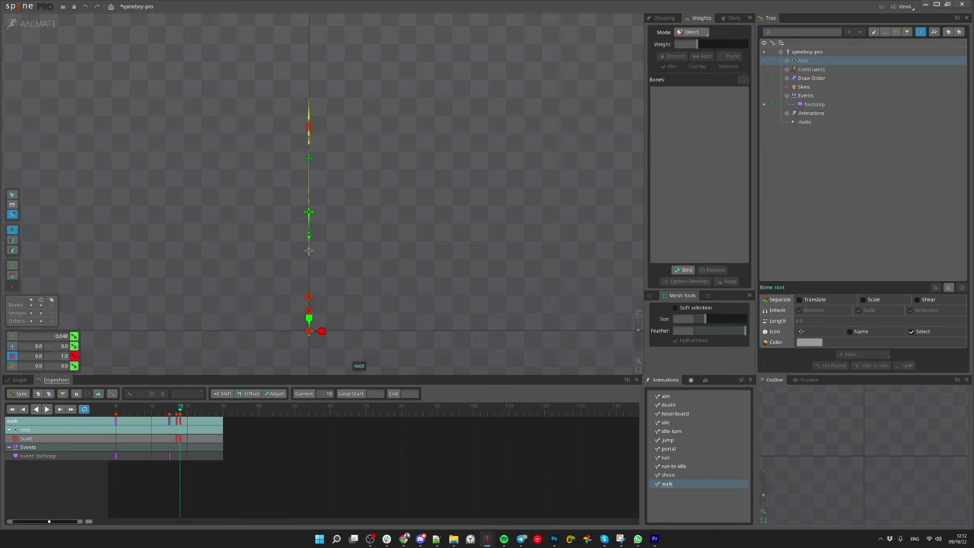
Set the curve of the root bone's frame 17 scale key to stepped.
left_click_drag(179, 417, 181, 429)
left_click(177, 440)
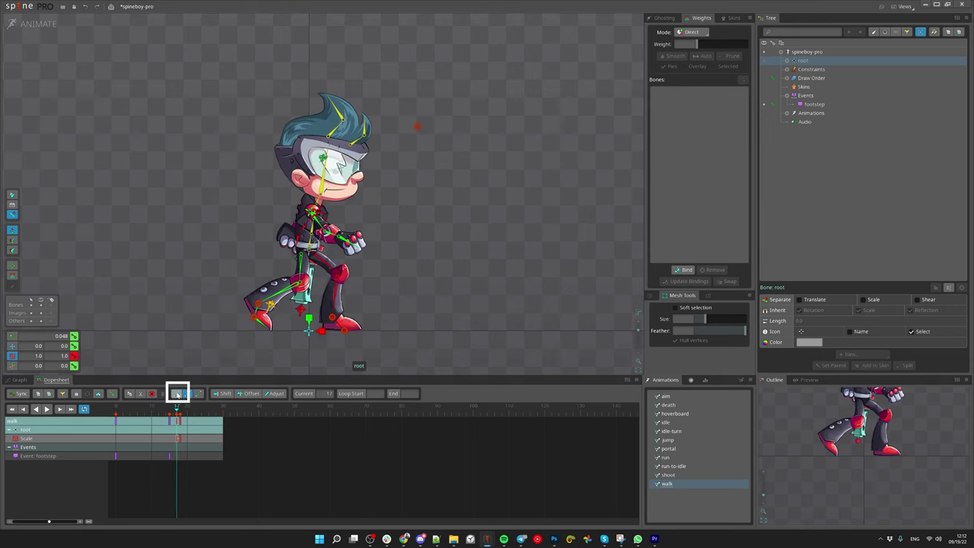
left_click_drag(178, 415, 172, 445)
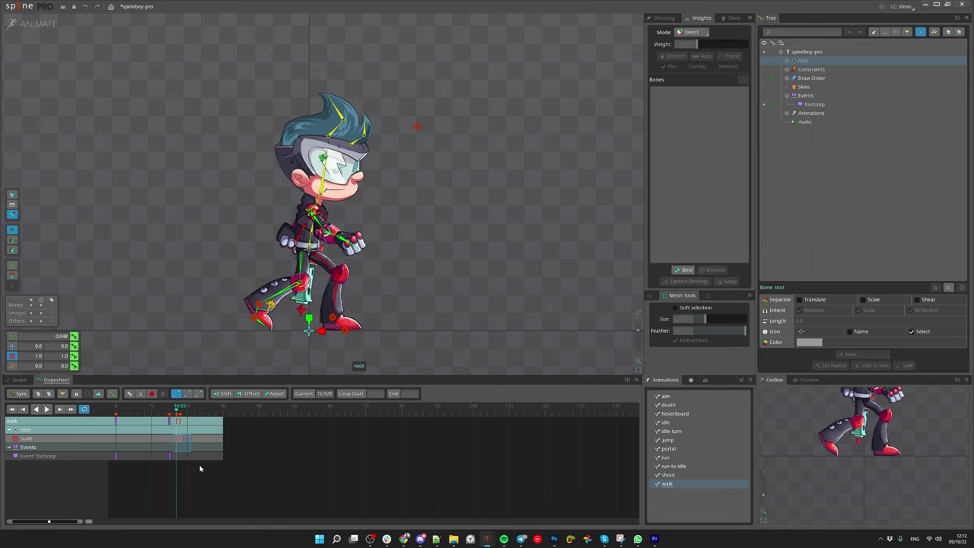
Select all slots in the walk animation, key their color alpha at 0 near frame 17 and 255 at frame 13, and scrub the fade.
key("ctrl+a")
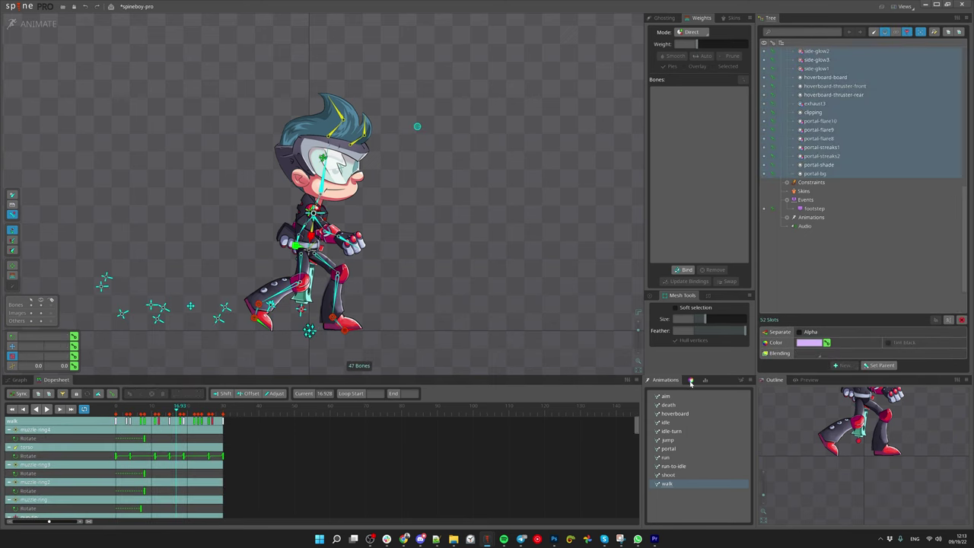
left_click(690, 381)
left_click_drag(652, 404, 609, 540)
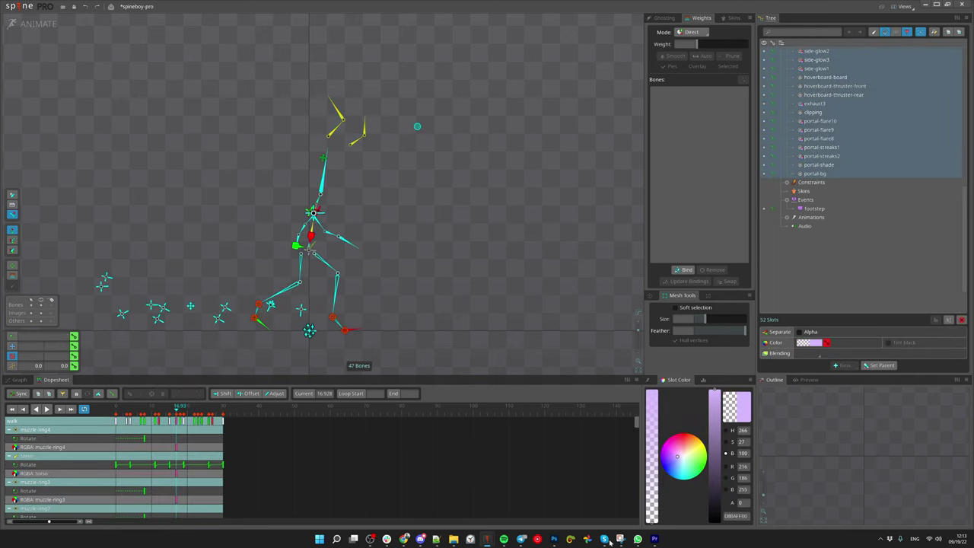
left_click(162, 413)
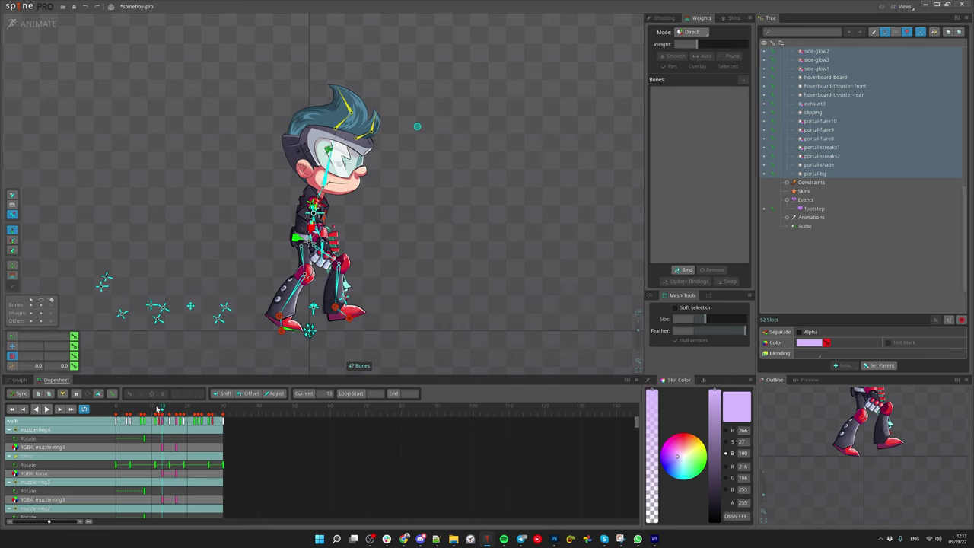
left_click_drag(159, 409, 180, 411)
Select the visible attachments in the tree and toggle their visibility keys at frame 18 of the walk animation.
scroll(880, 142, "up", 9)
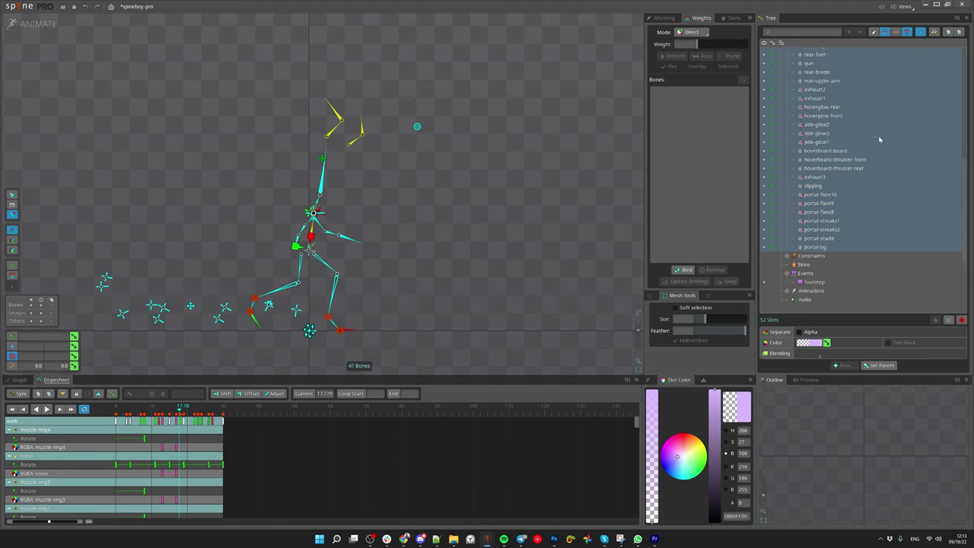
left_click(883, 34)
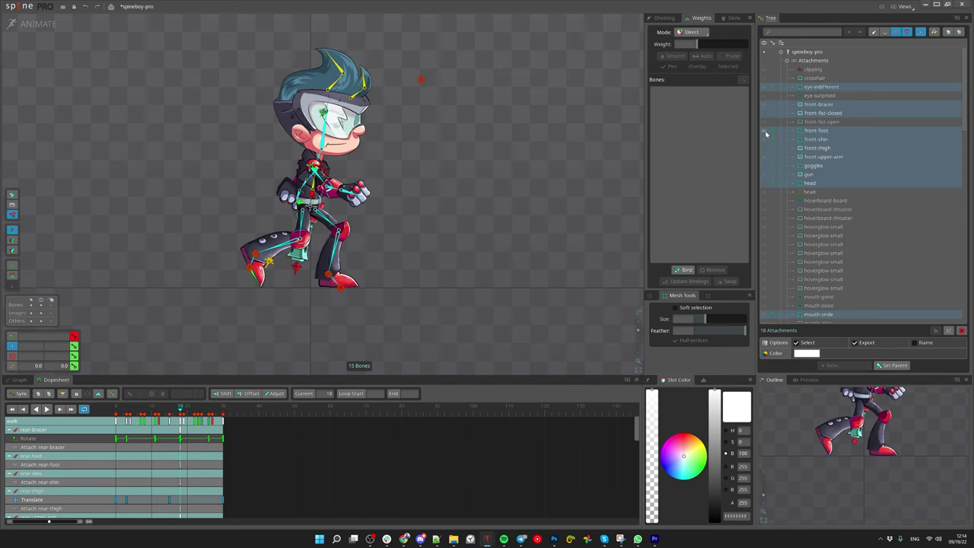
left_click(765, 133)
left_click(765, 132)
left_click(766, 132)
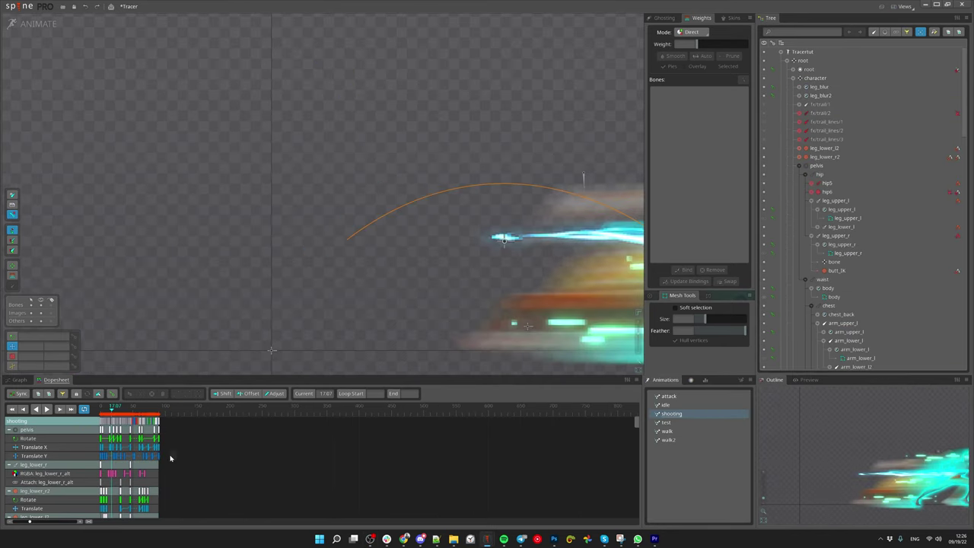
Move the shooting animation to frame 42, switch to Notepad++ and examine the translate keys and curves in television.json.
left_click_drag(171, 459, 130, 418)
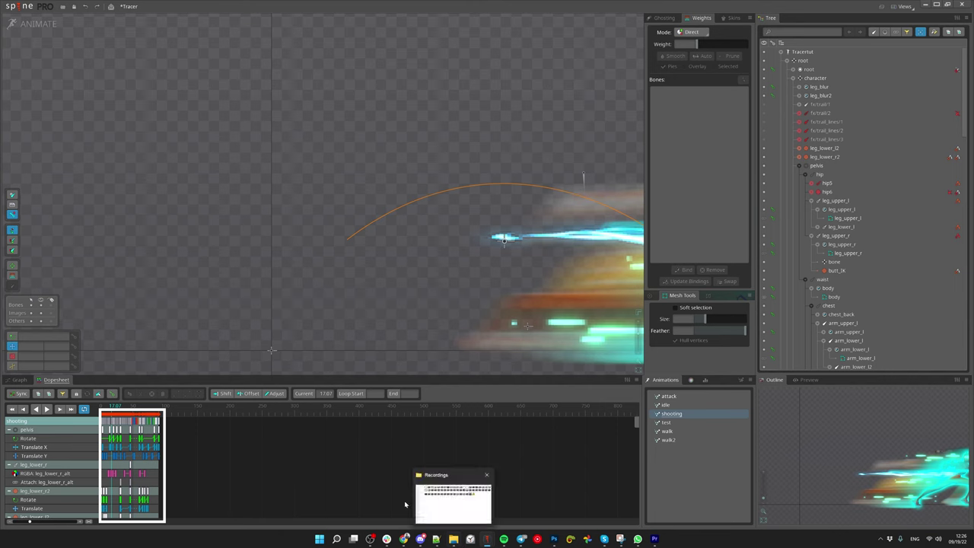
left_click(129, 413)
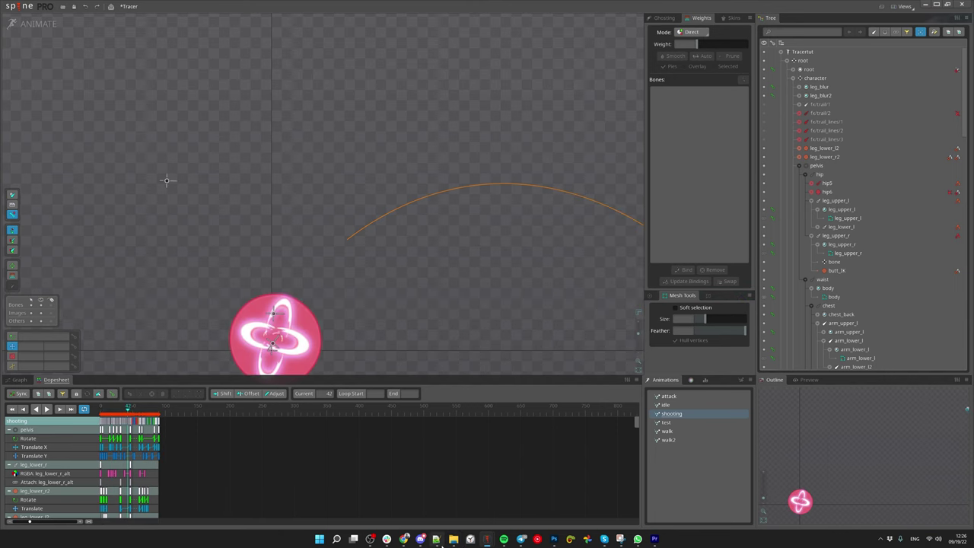
left_click(436, 538)
left_click_drag(118, 187, 385, 203)
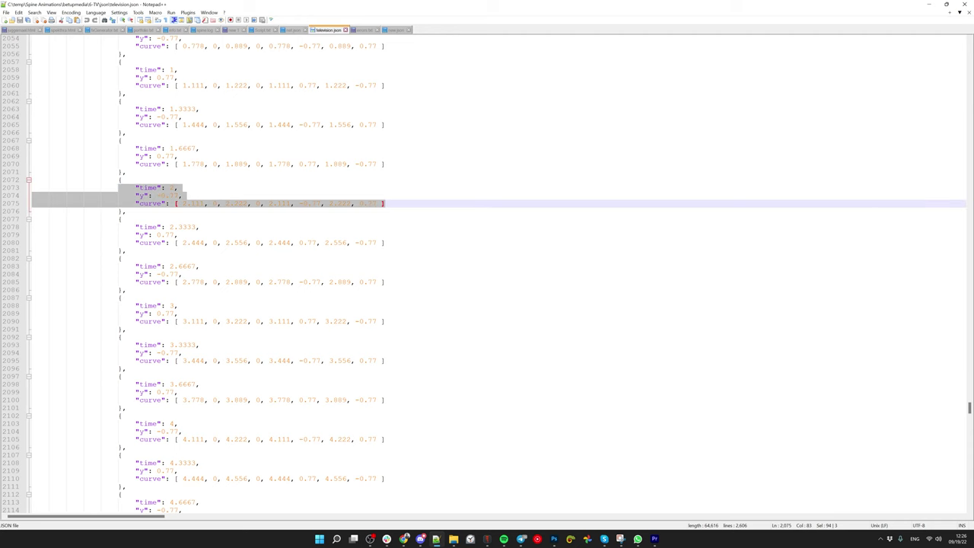
scroll(486, 274, "up", 4)
left_click_drag(135, 164, 385, 179)
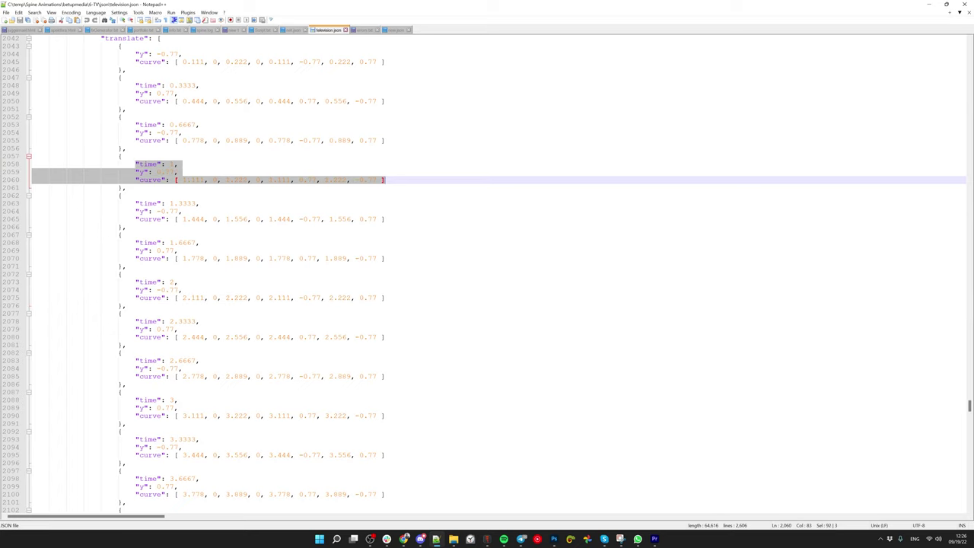
scroll(385, 179, "up", 4)
scroll(487, 274, "up", 7)
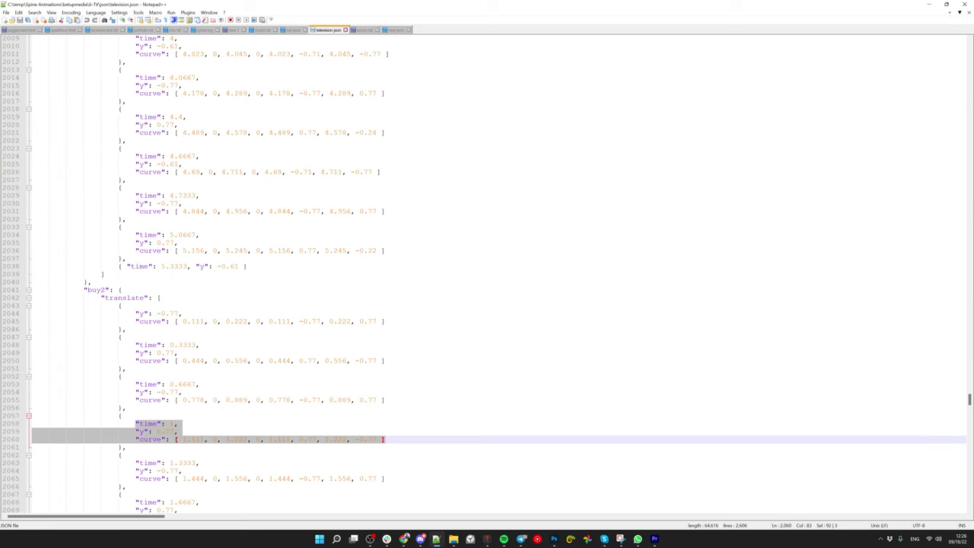
Switch back to Spine, return the shooting animation to frame 0 and select the pelvis bone's Translate X and Y keys.
left_click(486, 538)
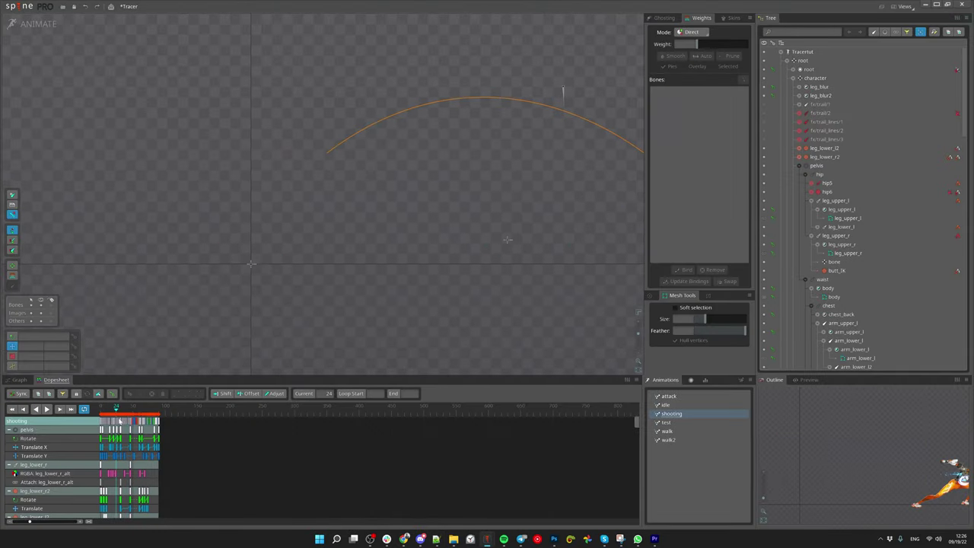
key("space")
key("space")
left_click_drag(379, 266, 369, 236)
scroll(354, 278, "down", 2)
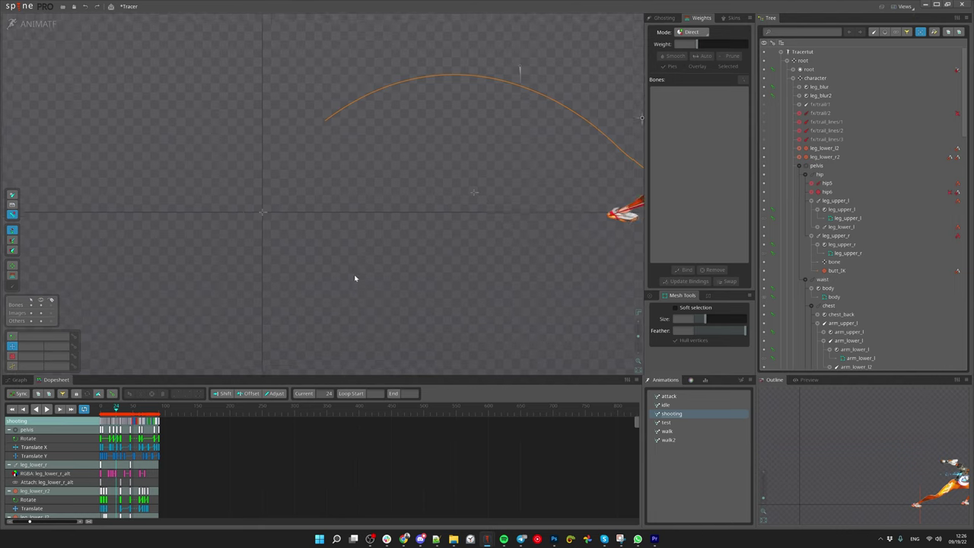
left_click(101, 409)
key("ctrl+z")
scroll(302, 148, "up", 2)
left_click_drag(302, 148, 310, 227)
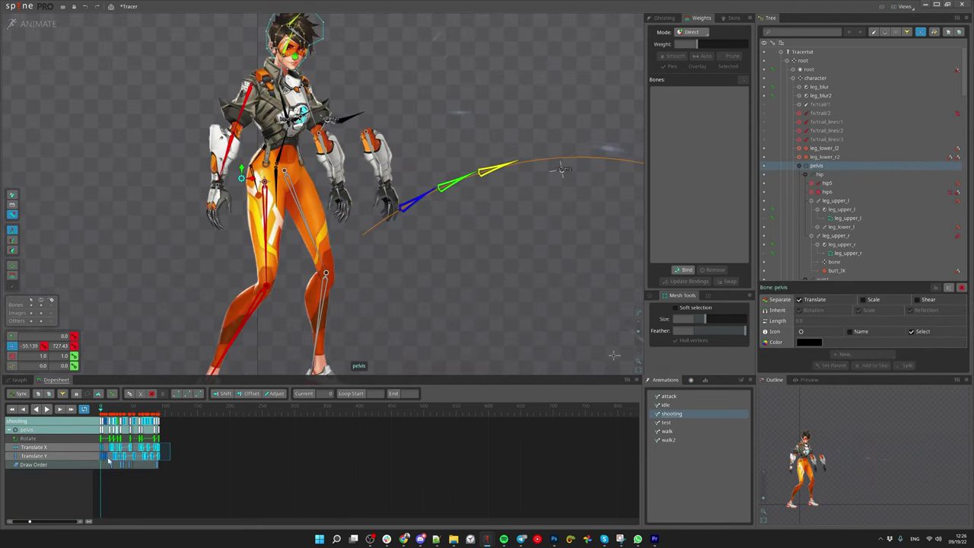
Move the shooting animation to frame 13 and examine the Rotate, Translate and RGBA keys across its dopesheet rows.
scroll(138, 413, "up", 4)
mouse_move(150, 412)
left_mouse_down()
mouse_move(176, 411)
mouse_move(155, 412)
left_mouse_up()
key("space")
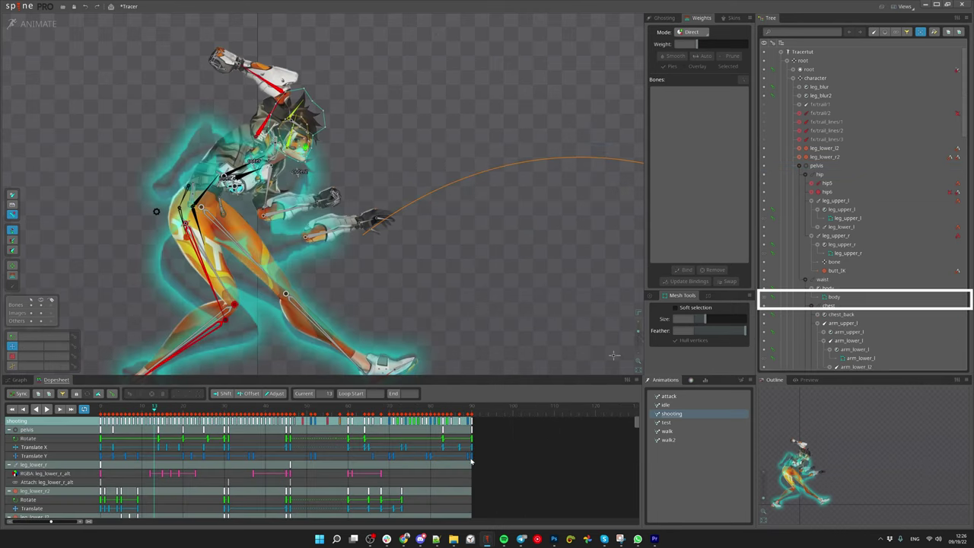
scroll(328, 473, "down", 5)
scroll(236, 469, "up", 3)
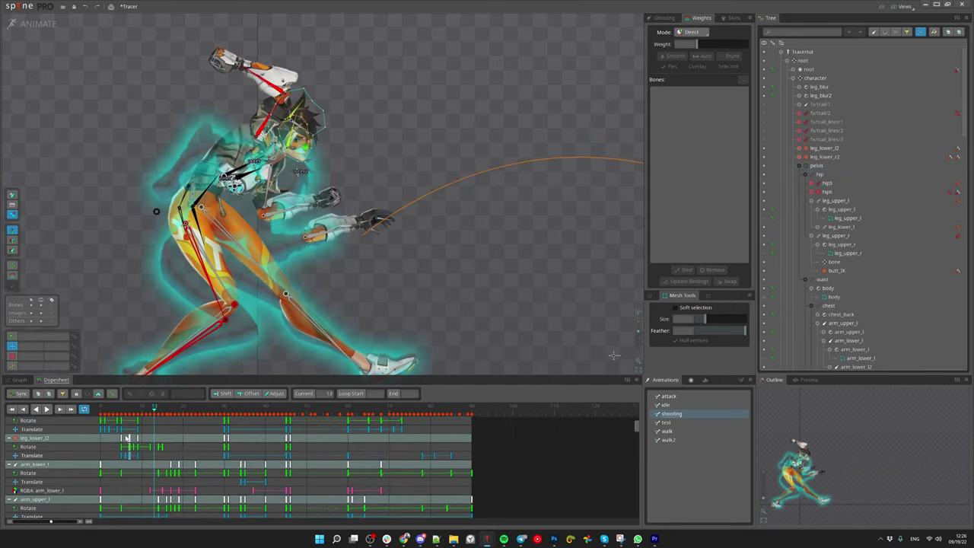
scroll(125, 437, "down", 5)
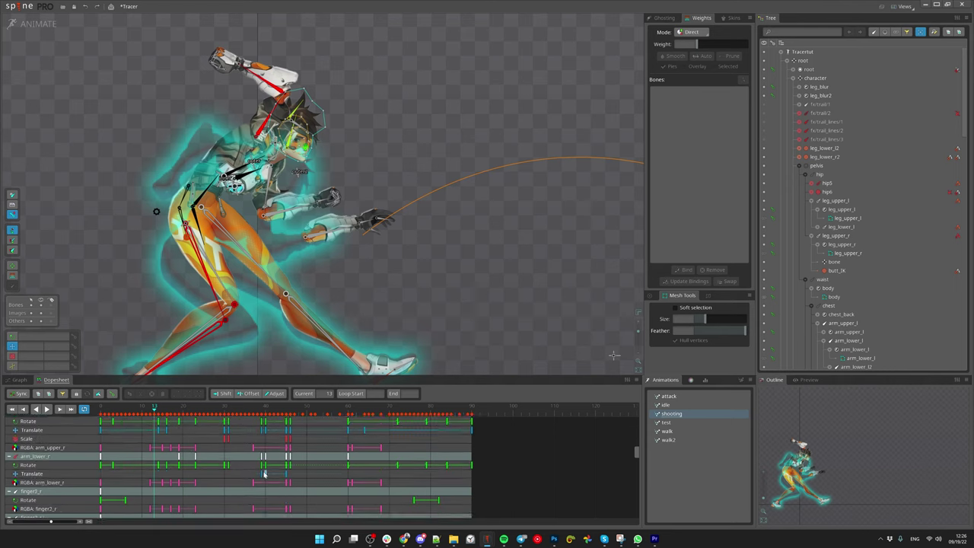
scroll(264, 474, "down", 6)
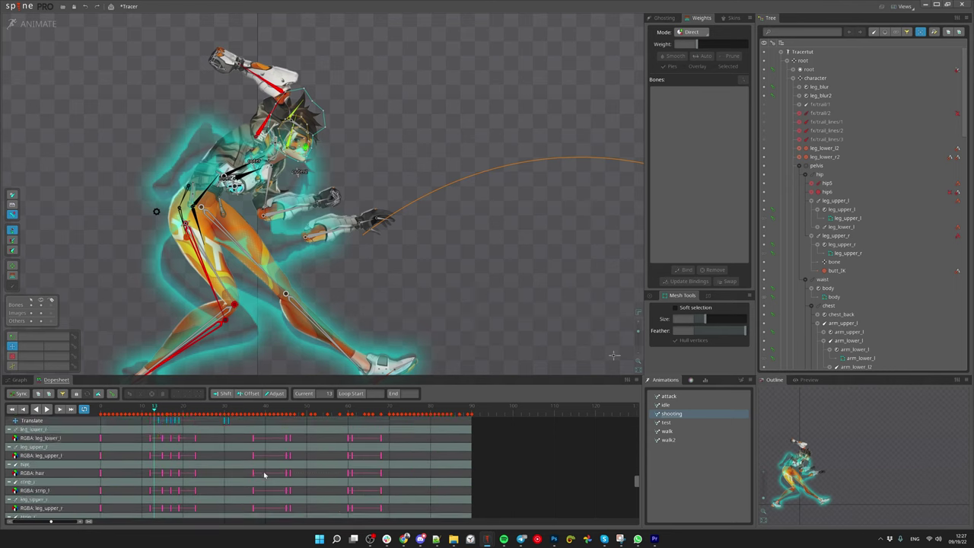
scroll(264, 474, "down", 10)
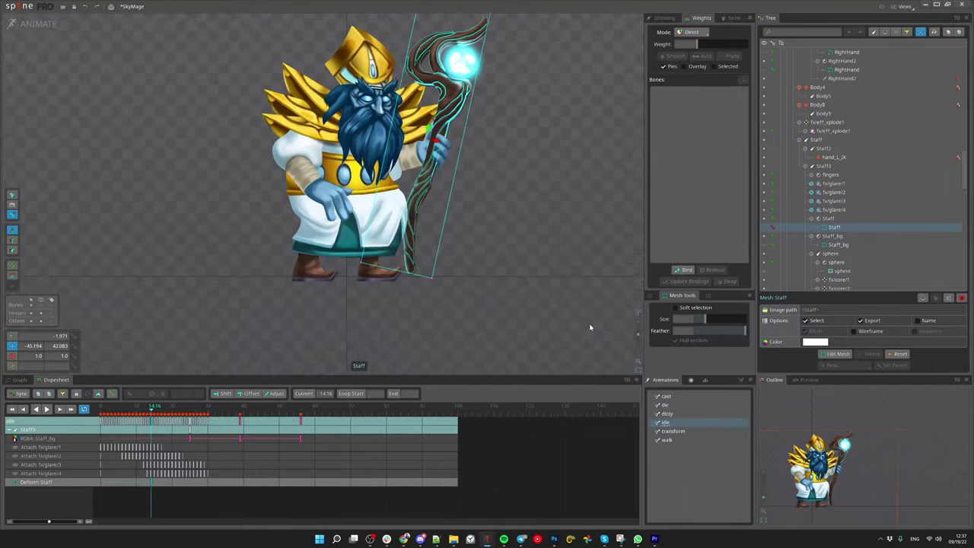
Select all SkyMage animations from cast to walk and clean up their unneeded keys.
scroll(590, 327, "down", 1)
left_click(681, 397)
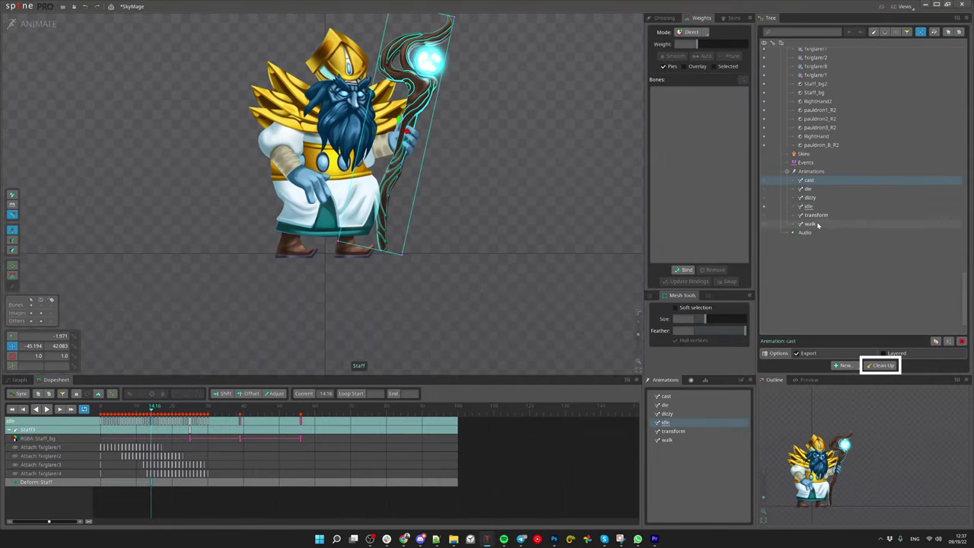
left_click(810, 223, "shift")
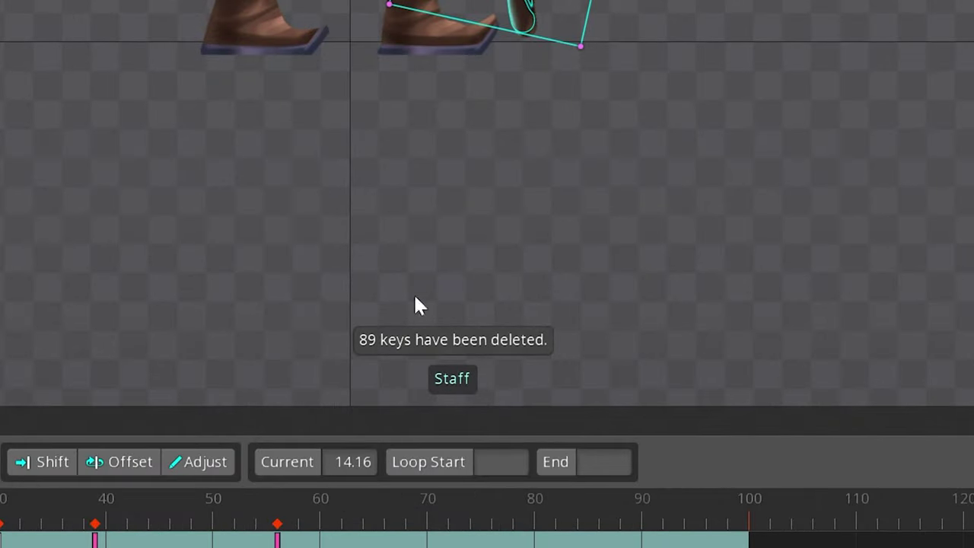
Examine the Tracer rig in setup mode and the constraint types available for the leg_upper_l bone.
left_click_drag(699, 251, 682, 282)
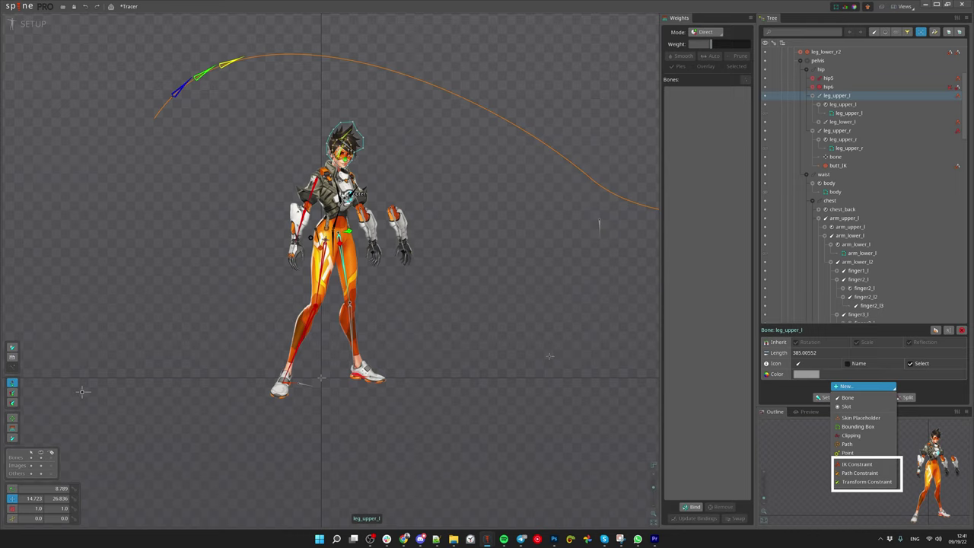
left_click_drag(452, 340, 441, 374)
scroll(446, 366, "up", 1)
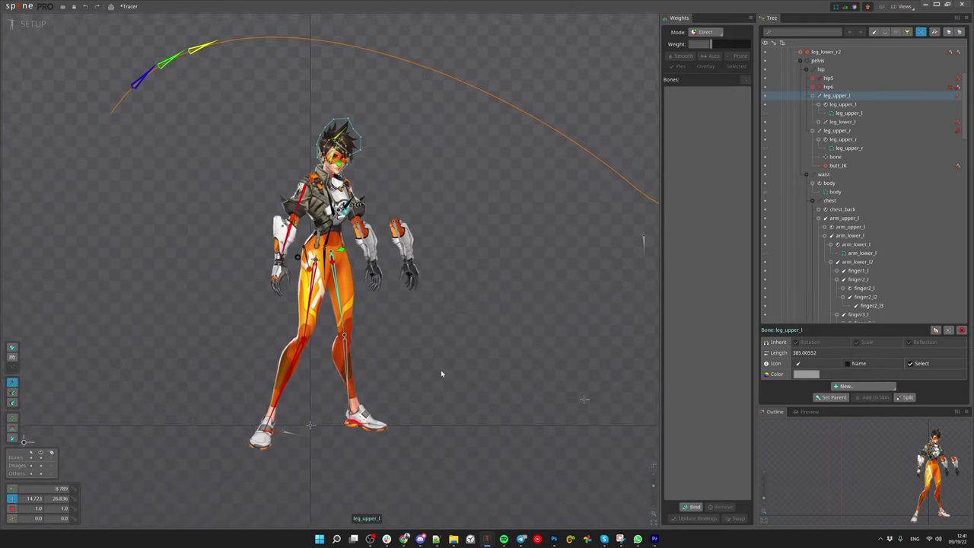
scroll(440, 370, "up", 1)
scroll(360, 373, "up", 3)
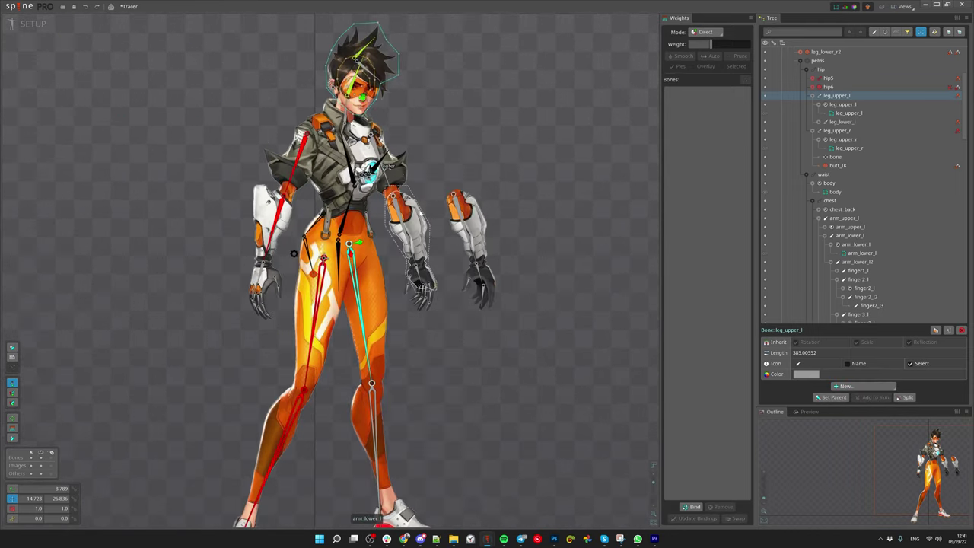
scroll(859, 187, "down", 5)
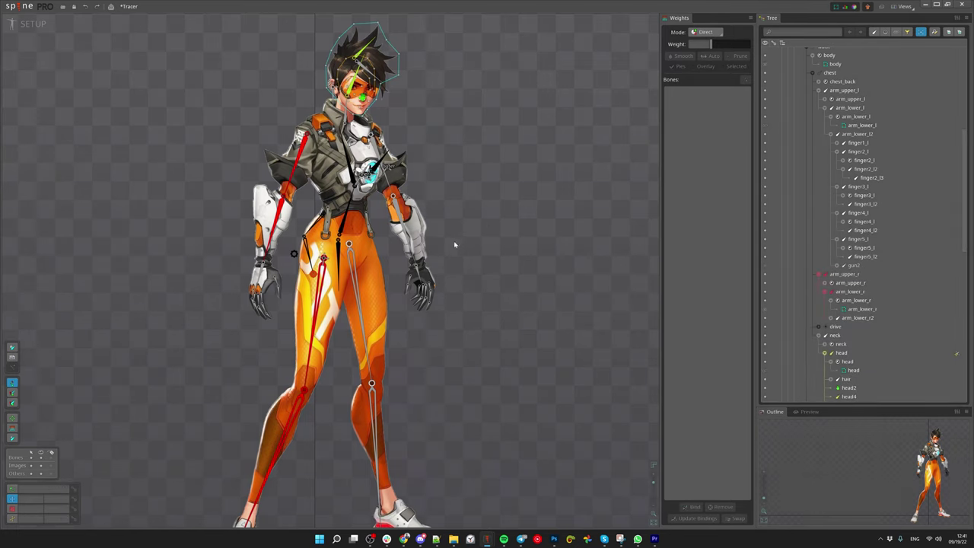
scroll(449, 259, "down", 3)
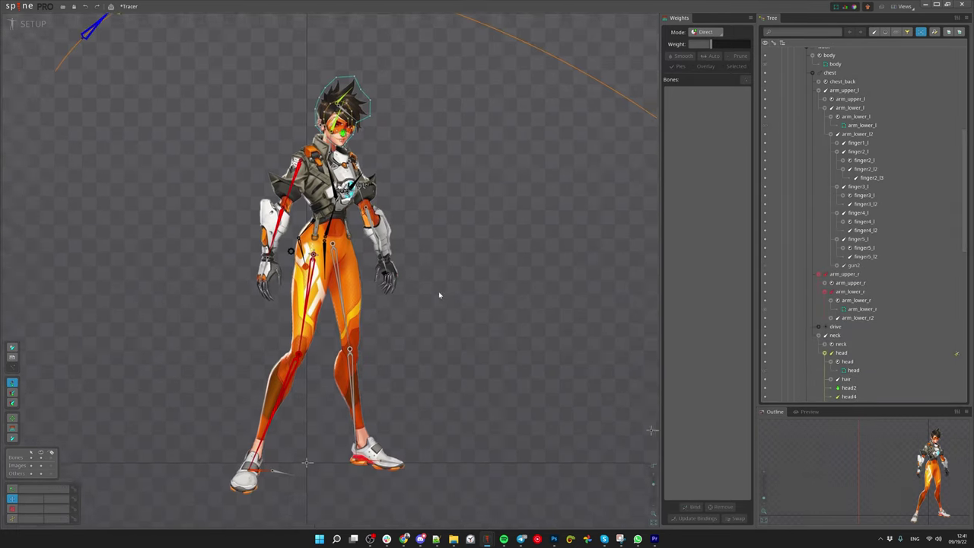
Try posing the Tracer rig with its hip and foot IK control bones and undo the trial moves.
left_click(299, 252)
left_click_drag(464, 260, 442, 338)
scroll(372, 511, "up", 1)
scroll(372, 510, "up", 2)
key("ctrl+z")
key("ctrl+z")
key("ctrl+z")
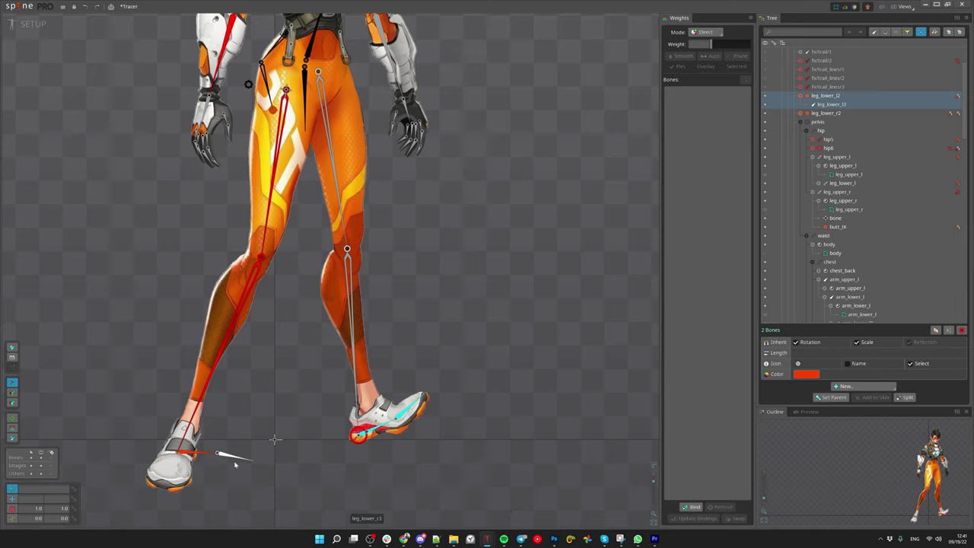
Switch to YouTube, subscribe to the Armanimation channel and review the video polls on its community page.
scroll(372, 512, "down", 3)
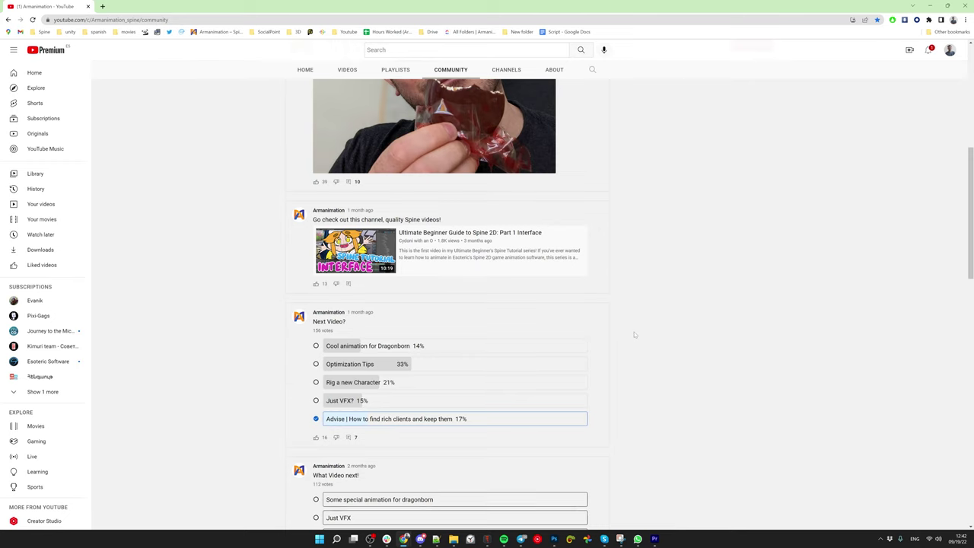
scroll(635, 334, "up", 5)
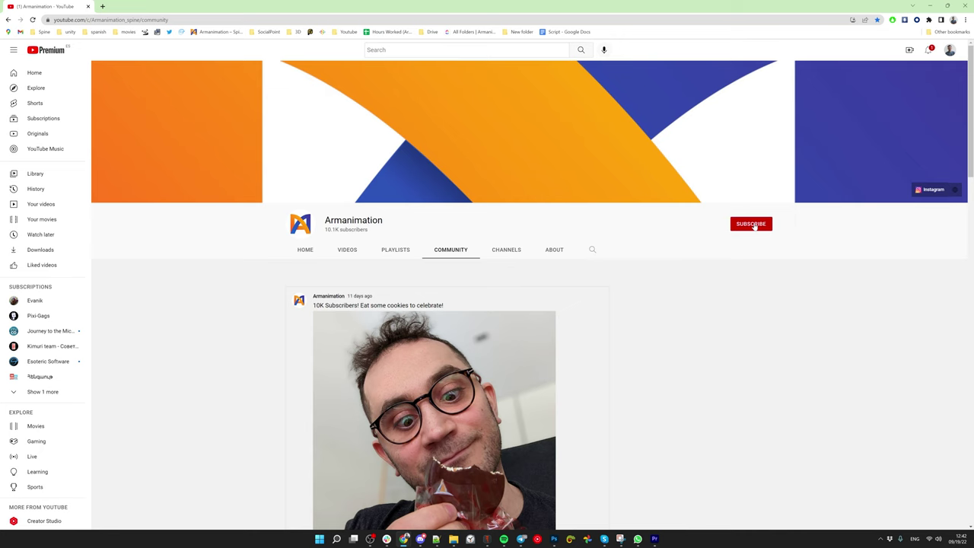
scroll(704, 340, "down", 10)
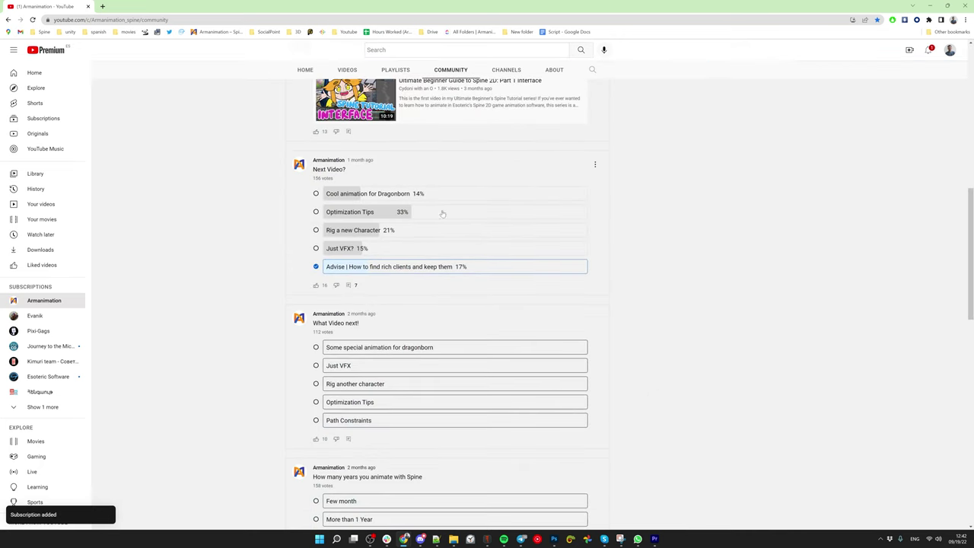
scroll(386, 290, "down", 1)
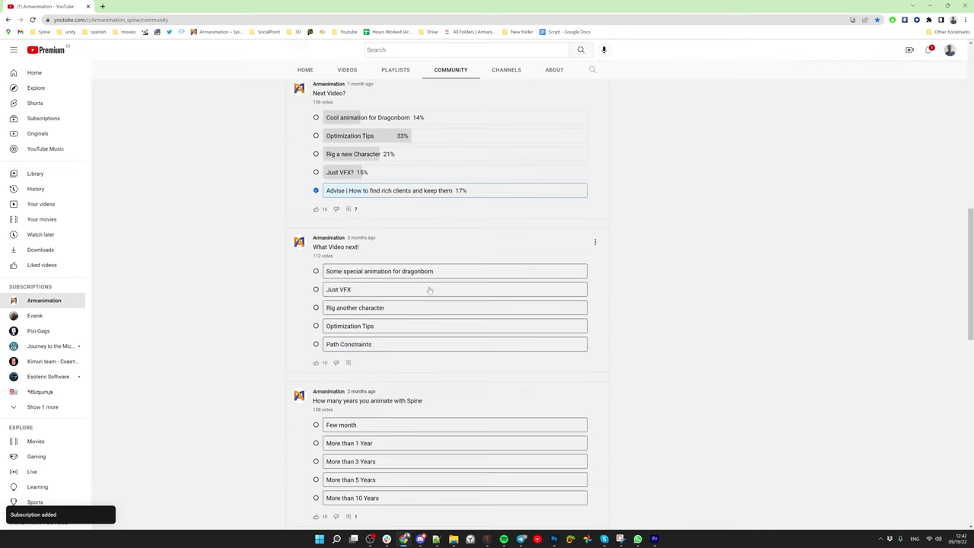